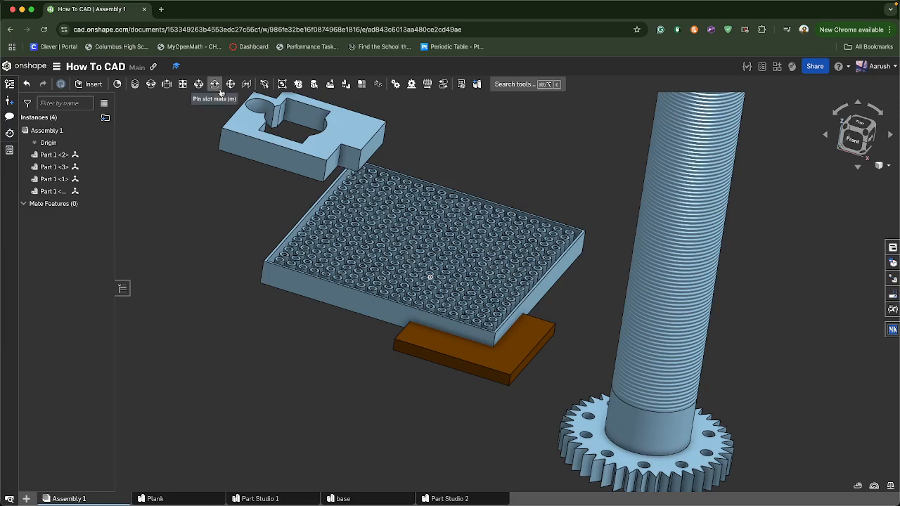
click(528, 84)
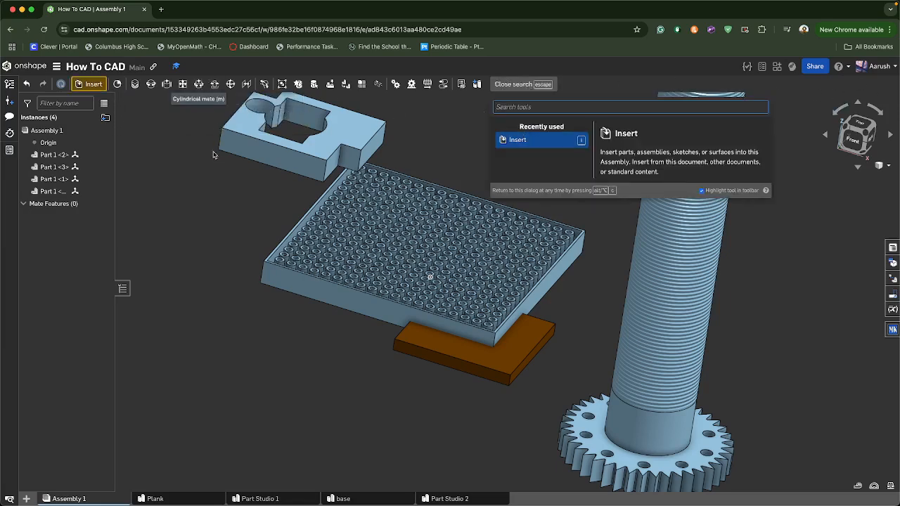
text(cyl)
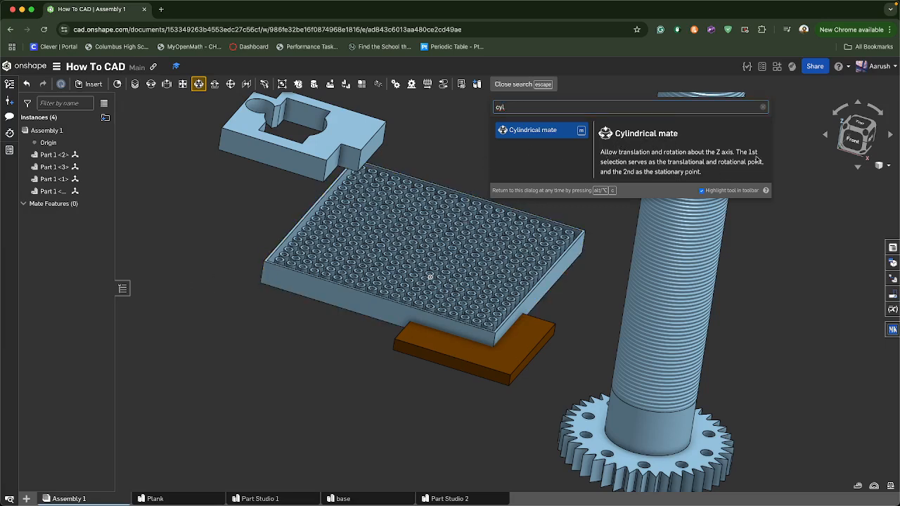
click(763, 109)
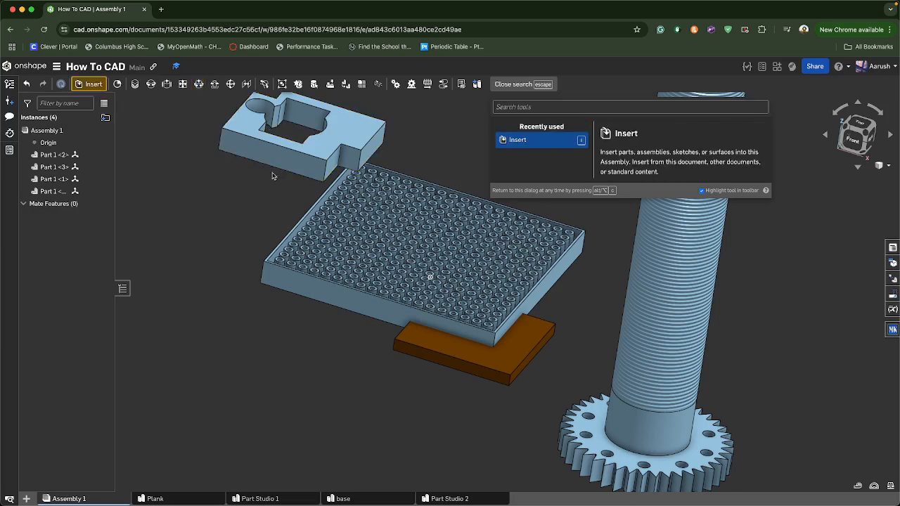
click(274, 173)
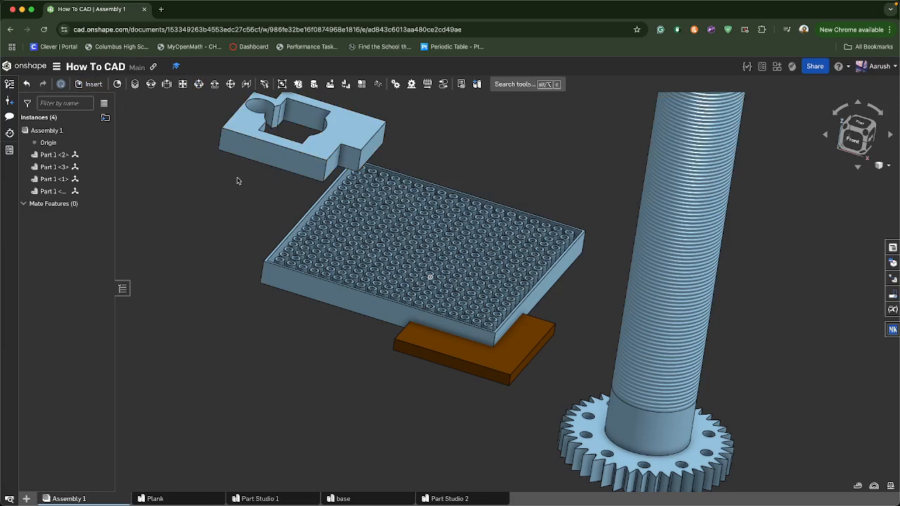
Start a Fastened mate, picking a mate connector on the bracket's edge and one on the tray's side edge
scroll(295, 136, up, 3)
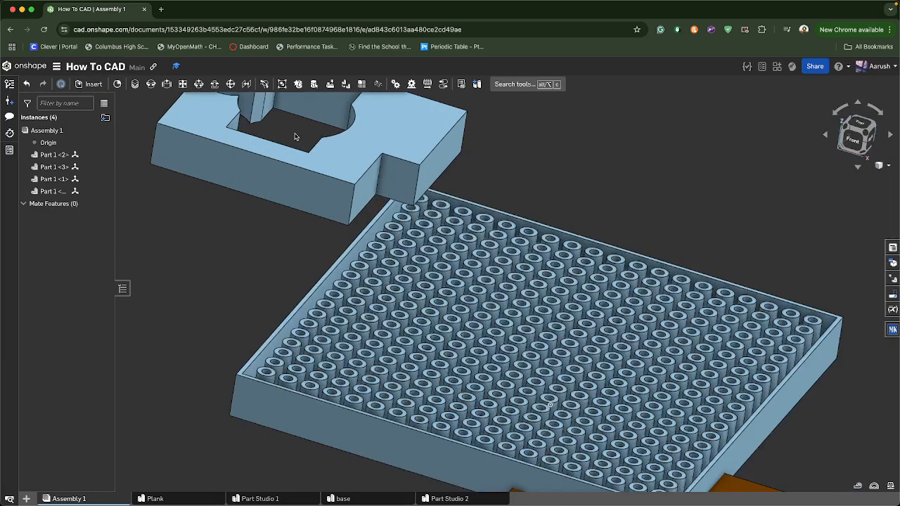
scroll(236, 204, down, 3)
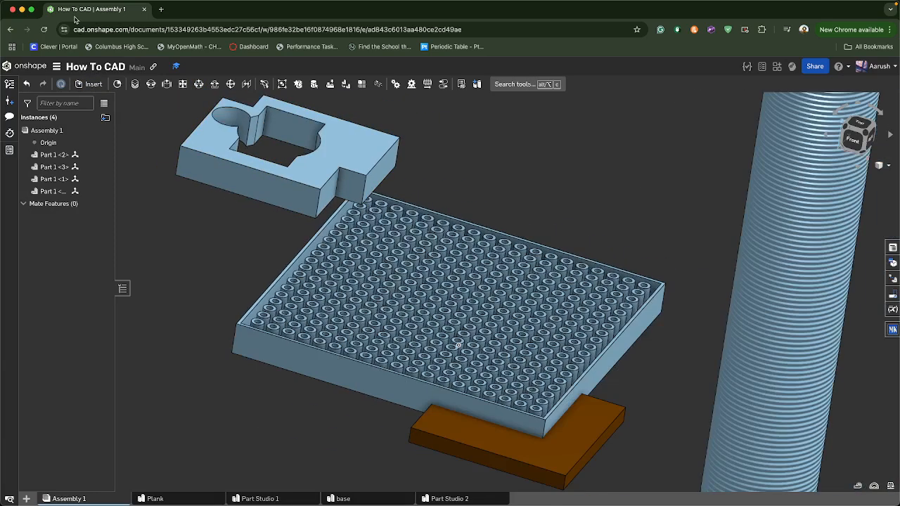
click(135, 83)
right_drag(204, 232, 255, 171)
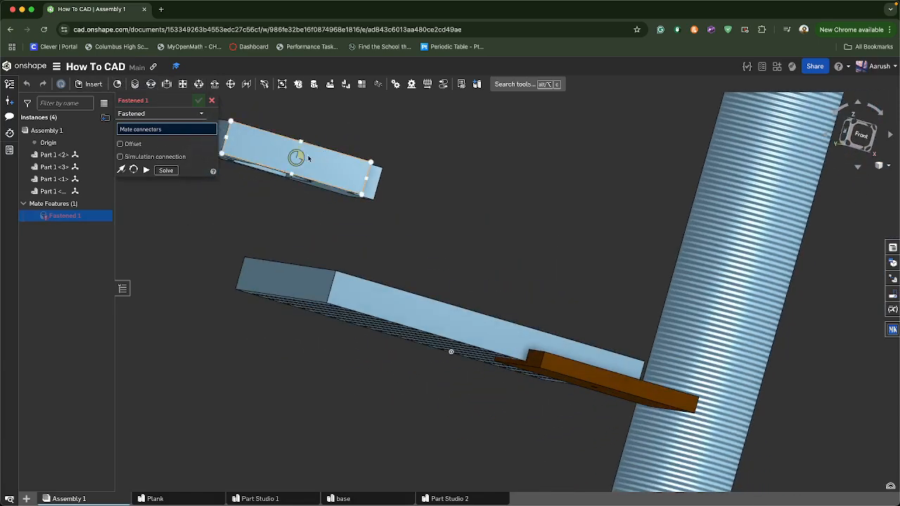
click(238, 139)
right_drag(237, 139, 232, 360)
right_drag(235, 405, 329, 374)
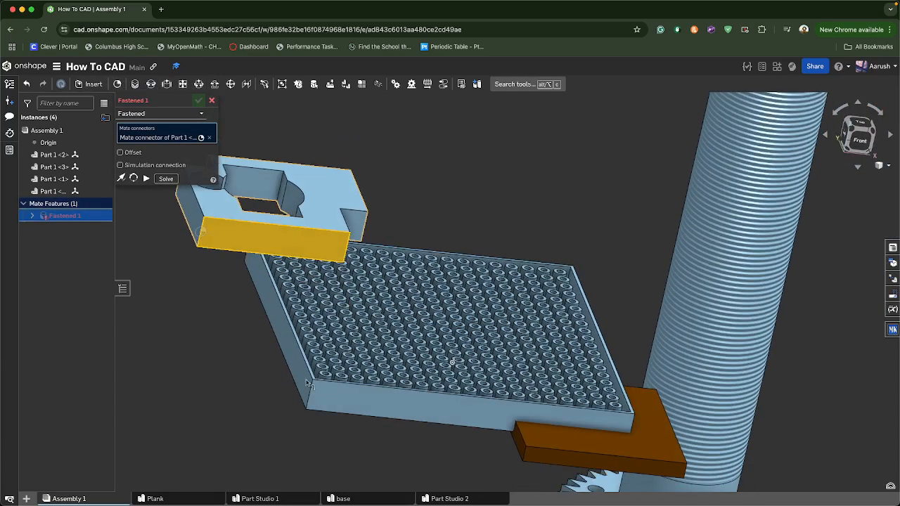
click(329, 374)
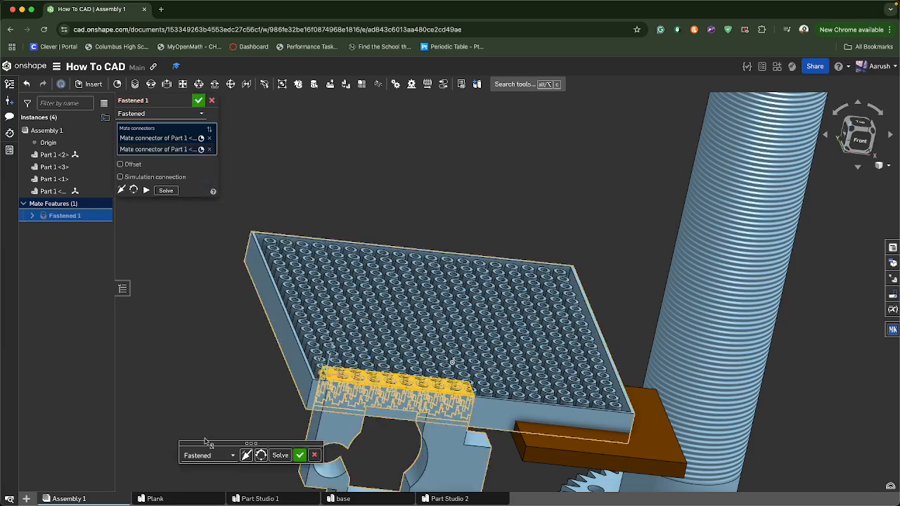
Flip the primary axis and rotate the bracket's orientation until it stands on the tray edge, then confirm the Fastened mate
right_drag(209, 445, 201, 425)
click(246, 454)
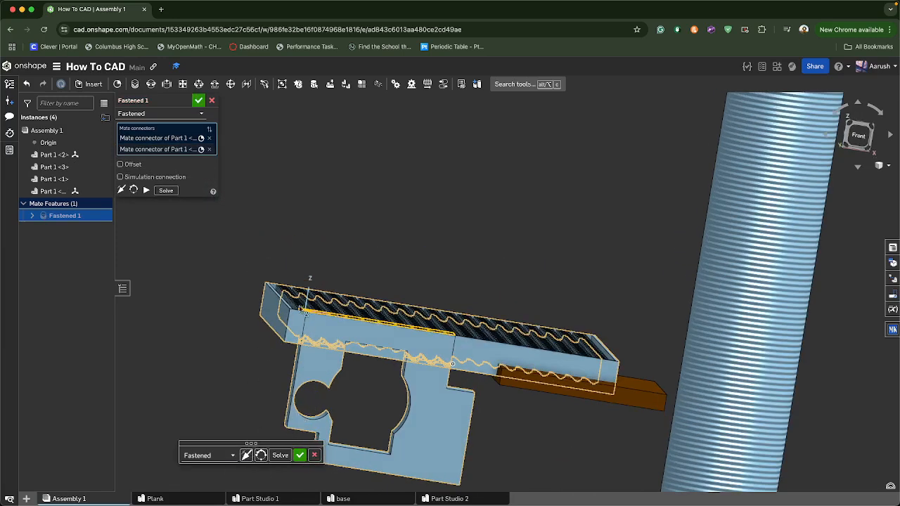
click(246, 455)
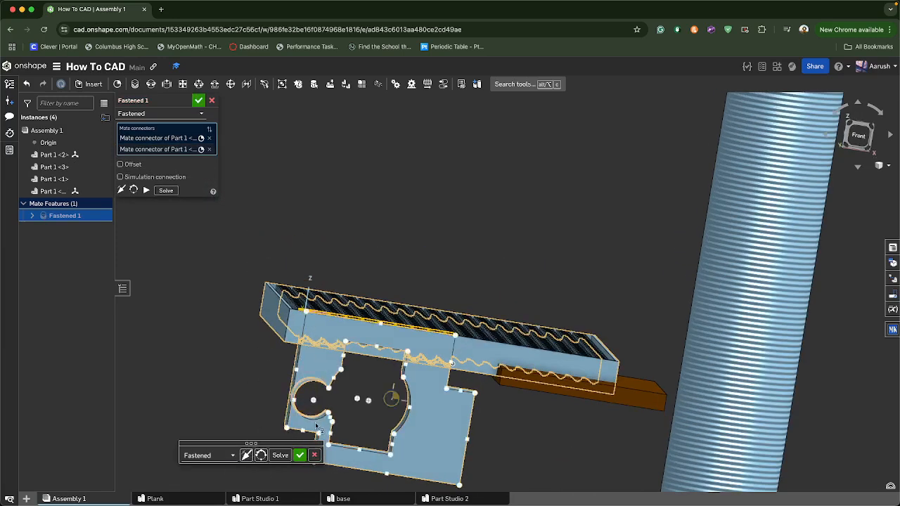
click(246, 456)
click(246, 456)
click(245, 456)
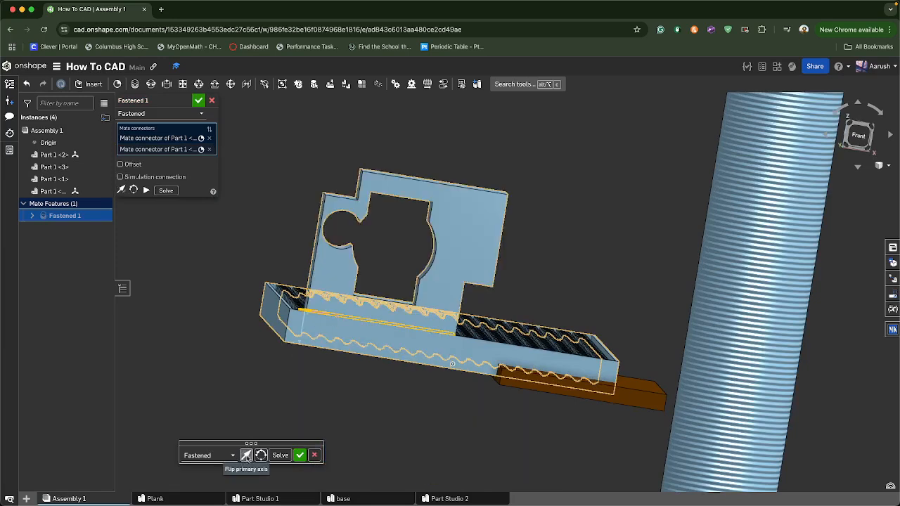
click(261, 456)
click(260, 457)
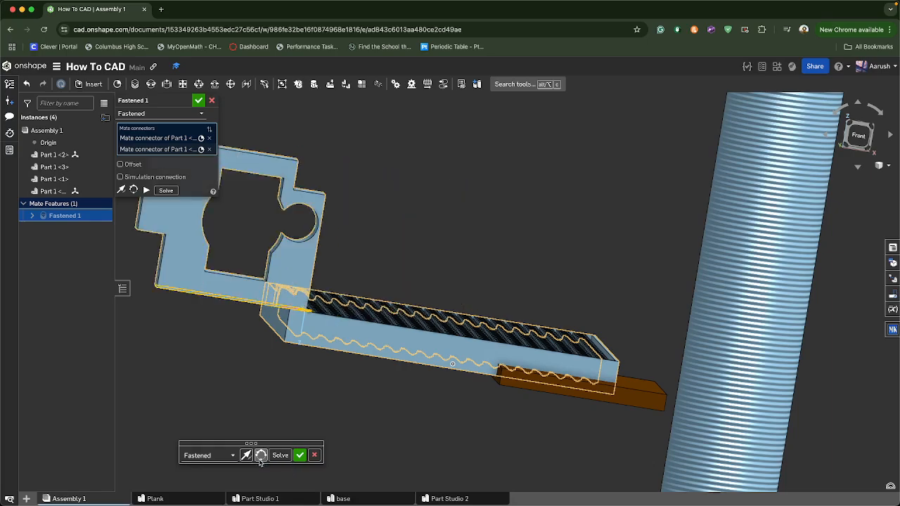
click(260, 456)
click(261, 456)
click(260, 455)
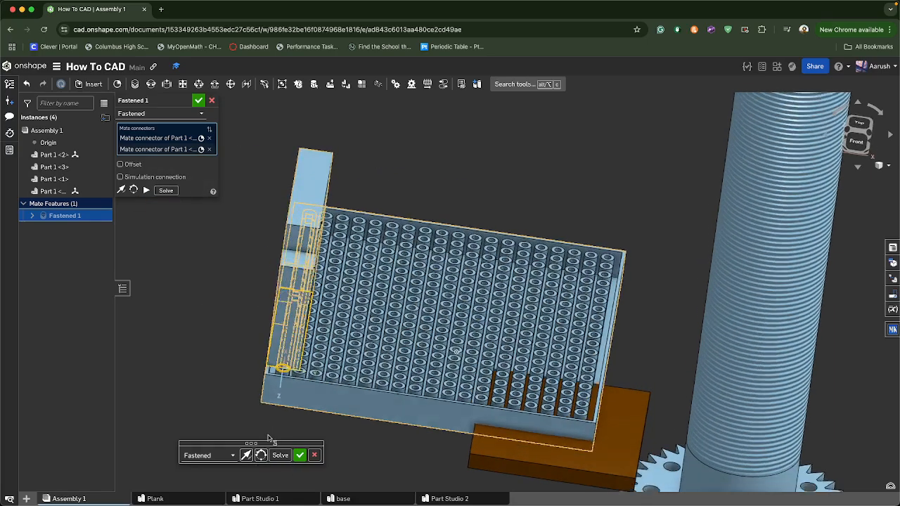
click(299, 455)
mouse_move(222, 391)
right_down()
mouse_move(227, 412)
mouse_move(265, 420)
mouse_move(211, 388)
mouse_move(234, 383)
right_up()
scroll(211, 388, down, 5)
scroll(213, 386, up, 3)
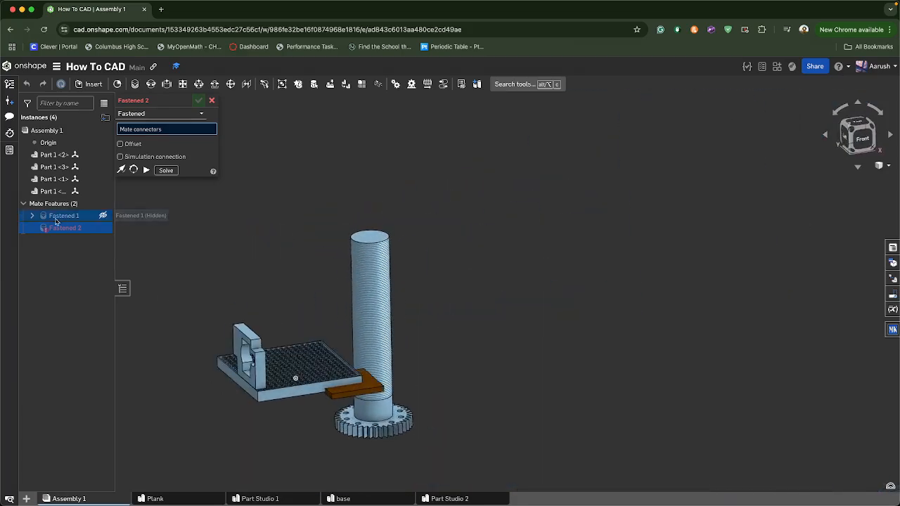
click(210, 98)
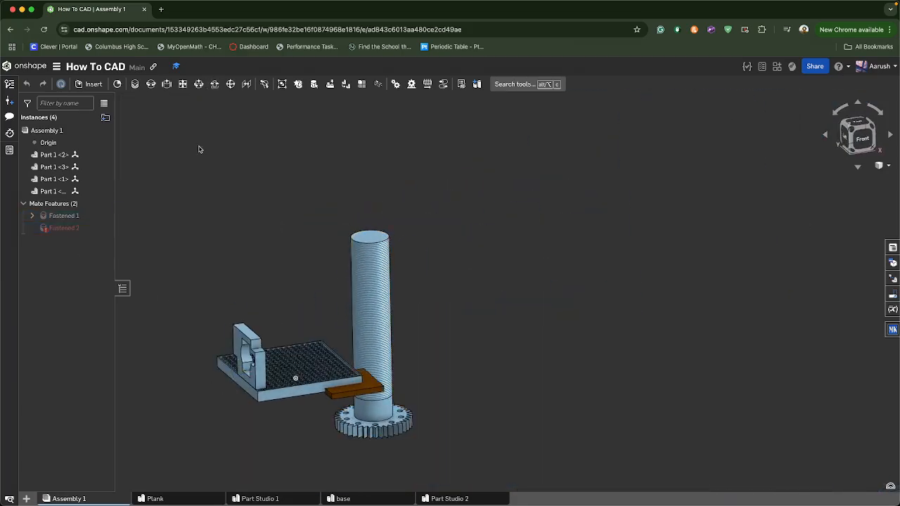
Reopen the Fastened 1 mate to review its connectors, then close it without changes
click(69, 220)
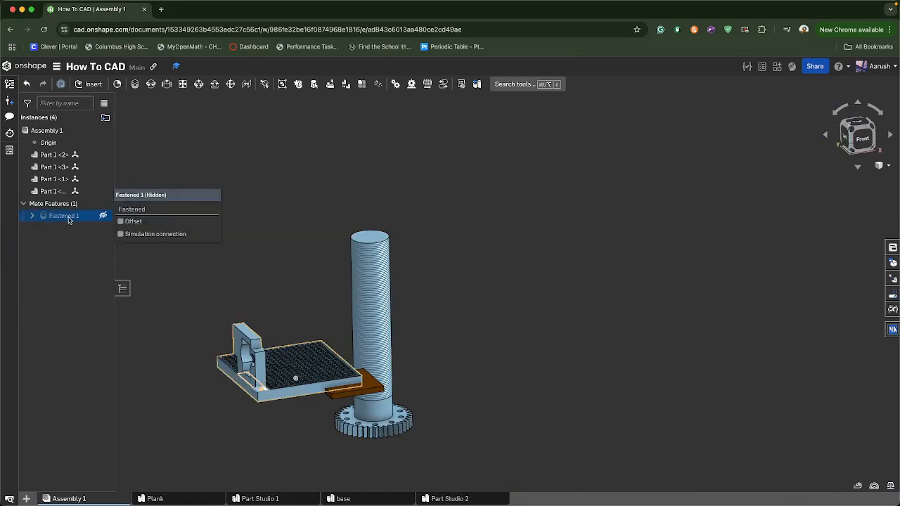
double_click(69, 217)
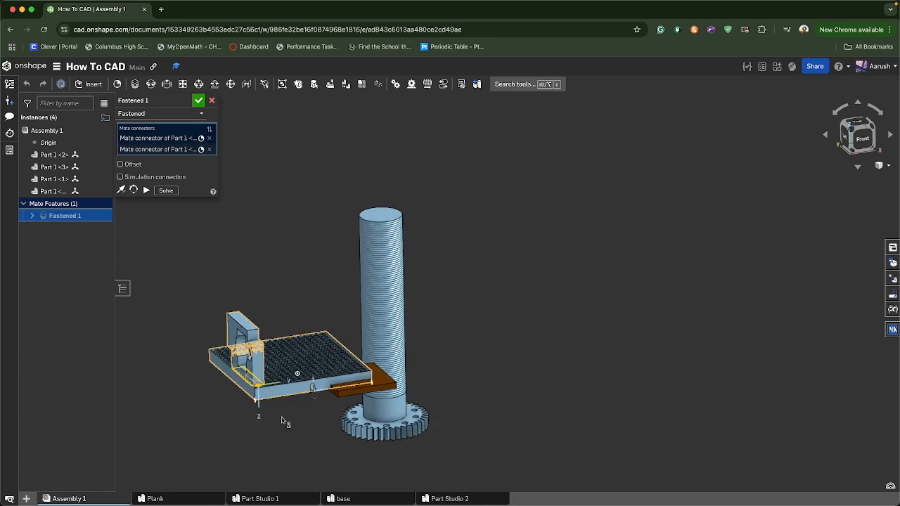
scroll(285, 422, up, 5)
click(213, 100)
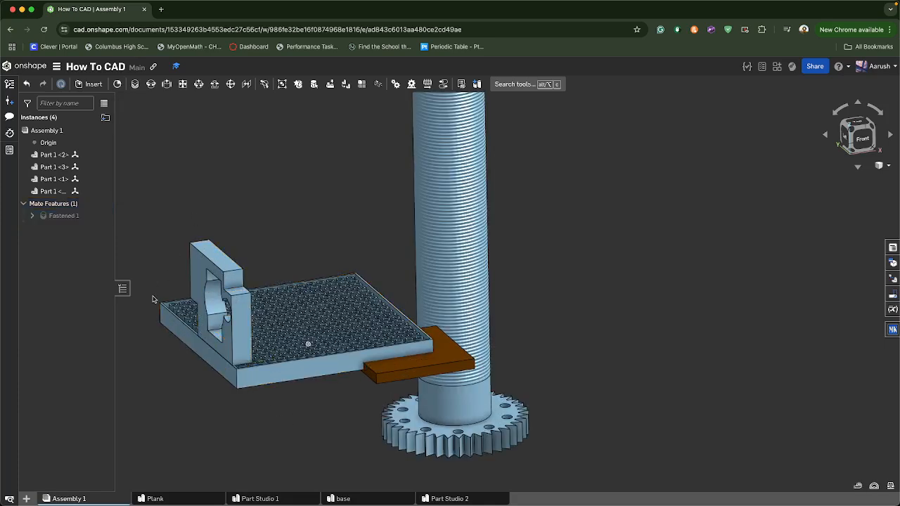
middle_drag(152, 297, 184, 311)
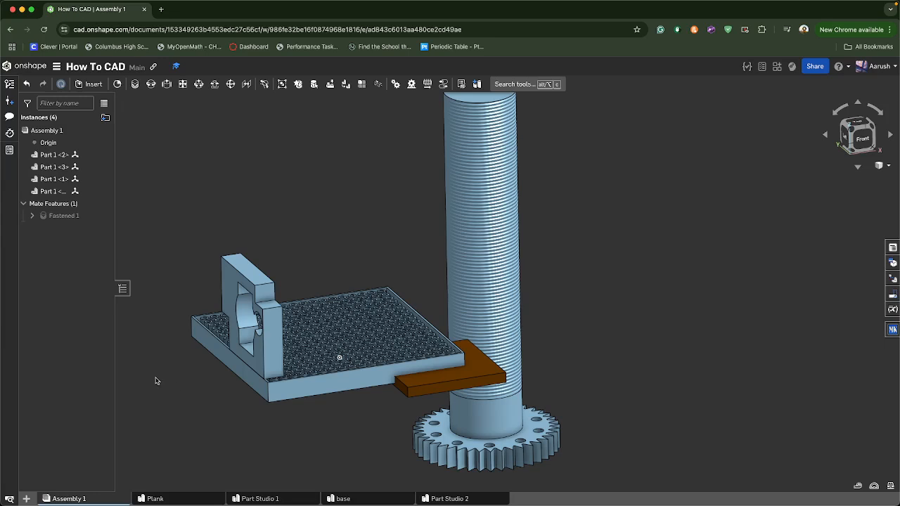
Delete the Assembly 1 and Plank tabs from the document
right_click(49, 498)
click(42, 393)
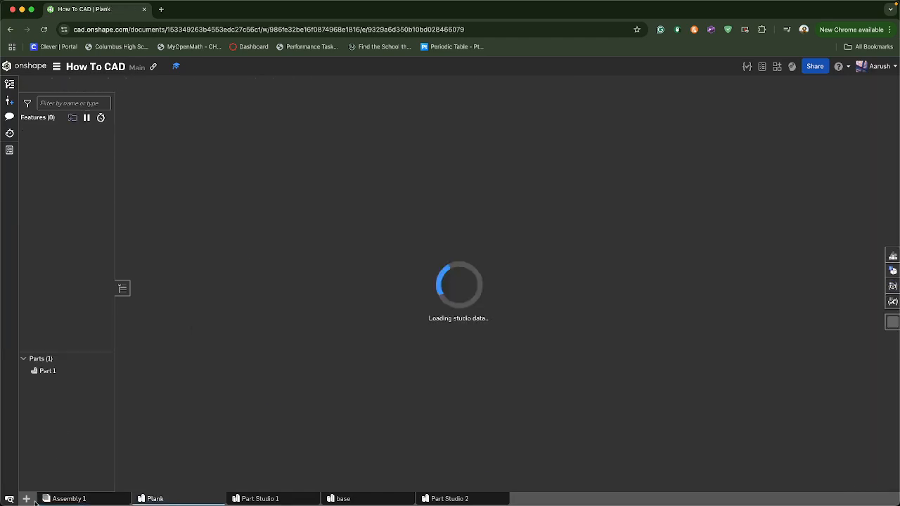
right_click(107, 498)
click(109, 394)
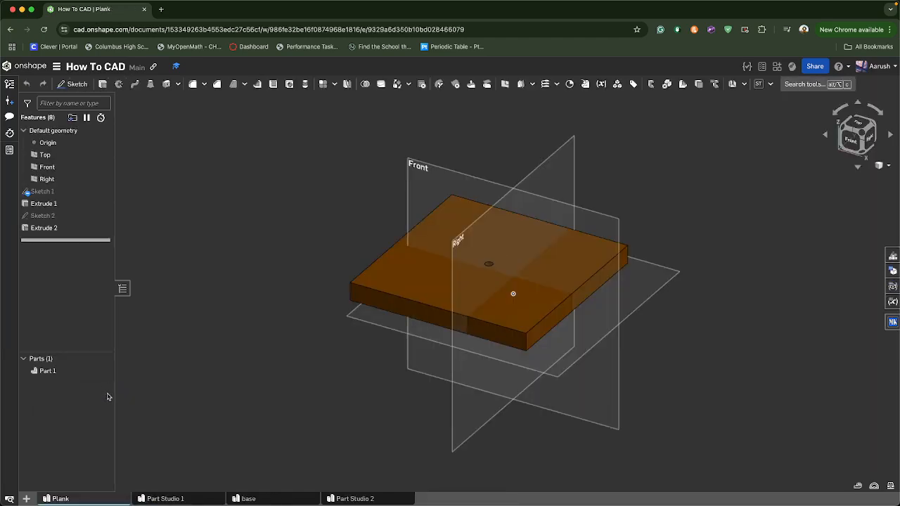
right_click(87, 496)
click(62, 392)
Delete the Part Studio 1 and base tabs, leaving only Part Studio 2
right_click(86, 499)
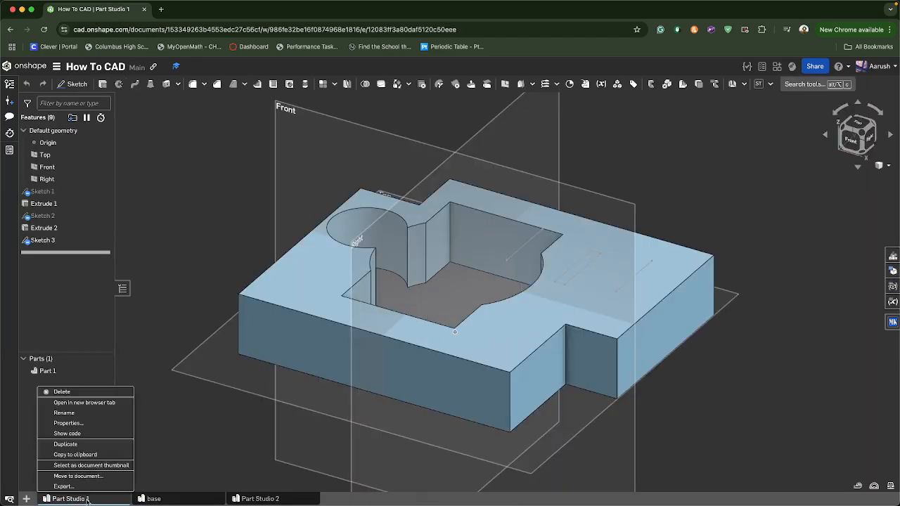
click(70, 392)
right_click(99, 498)
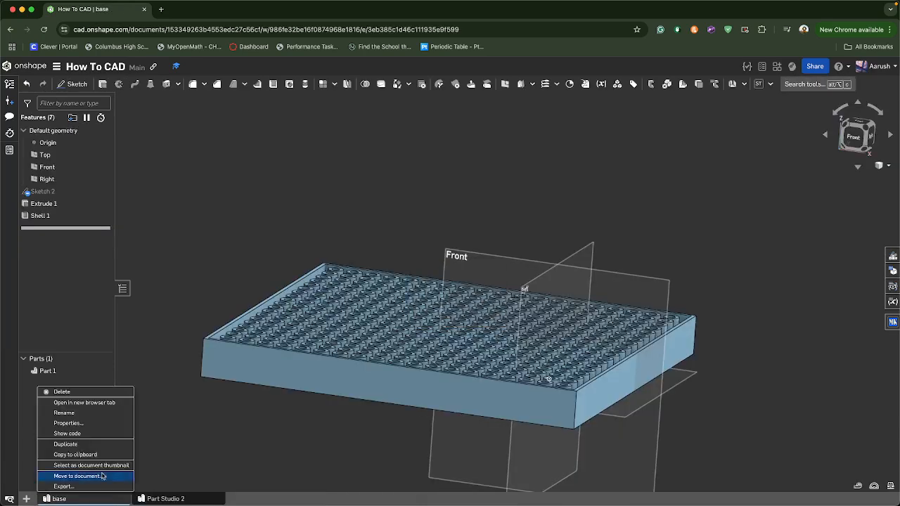
click(92, 392)
right_click(84, 498)
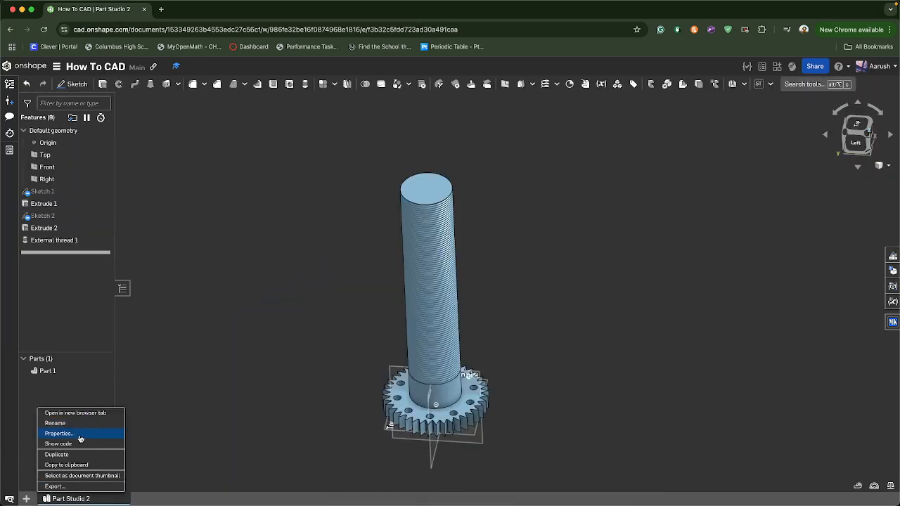
click(110, 489)
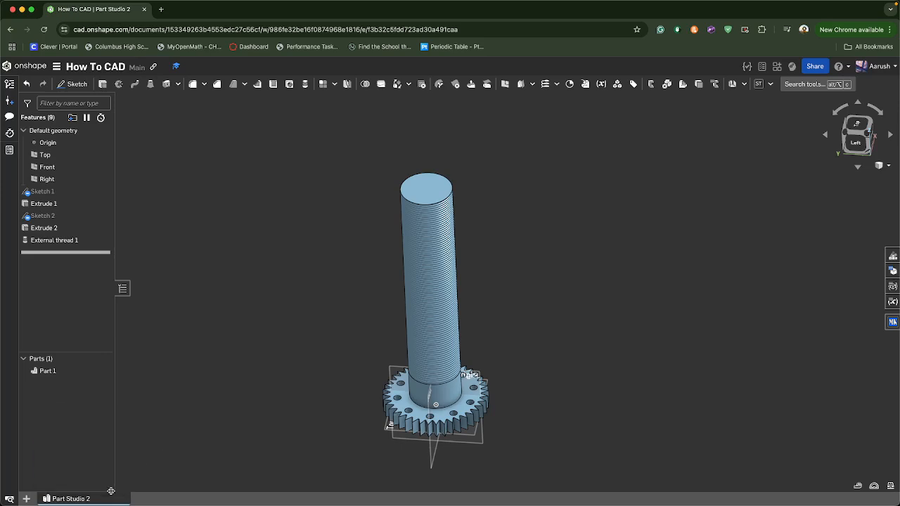
Insert a new Assembly tab and a new Part Studio tab
right_click(100, 497)
click(183, 421)
click(27, 498)
click(69, 429)
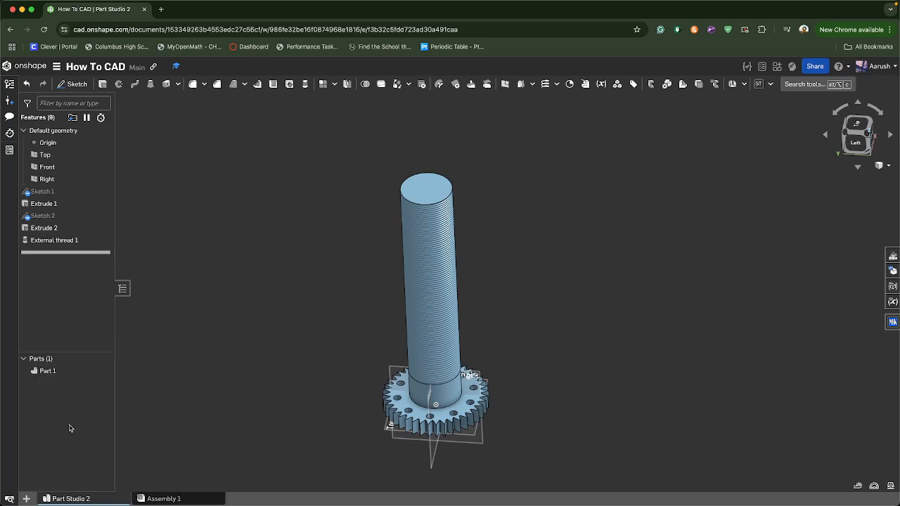
click(27, 498)
click(69, 417)
Delete the old Part Studio 2 tab and move Part Studio 1 to the first tab position
right_click(72, 499)
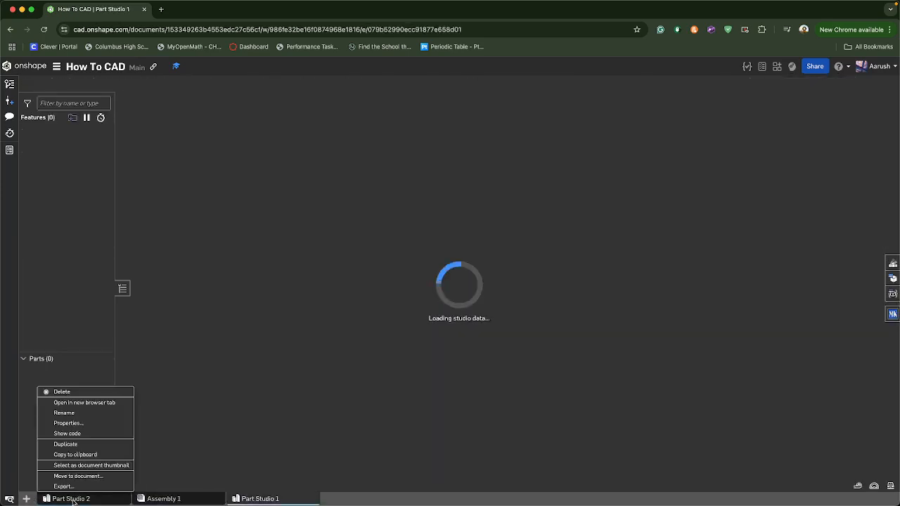
click(70, 392)
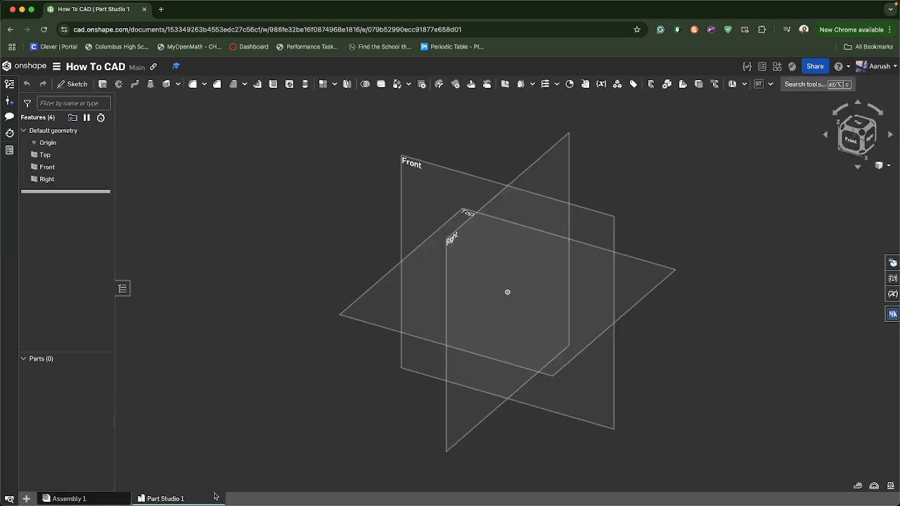
drag(141, 498, 67, 499)
Insert three more Part Studio tabs, named Part Studio 2, 3 and 4
click(26, 497)
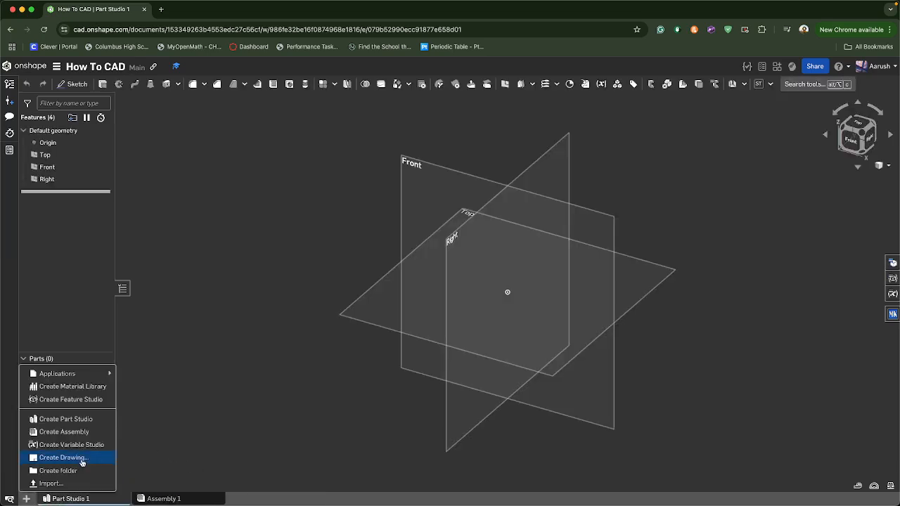
click(67, 419)
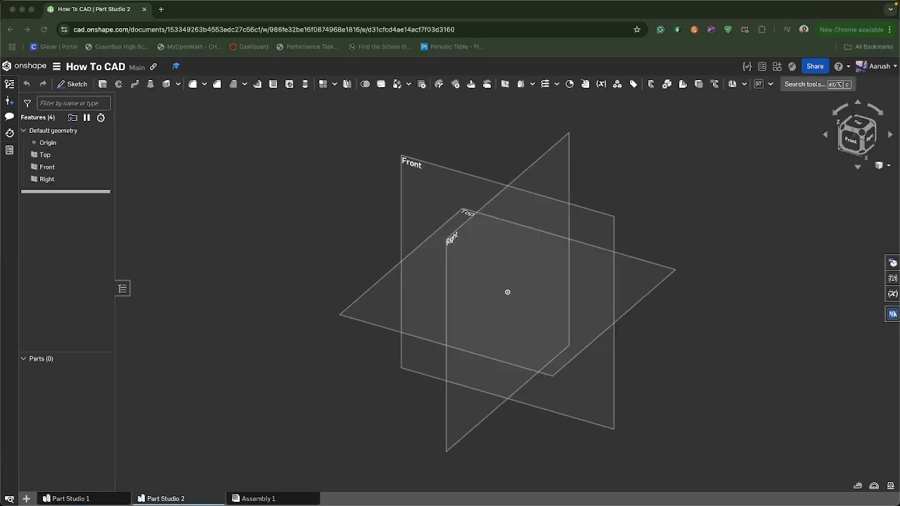
click(27, 498)
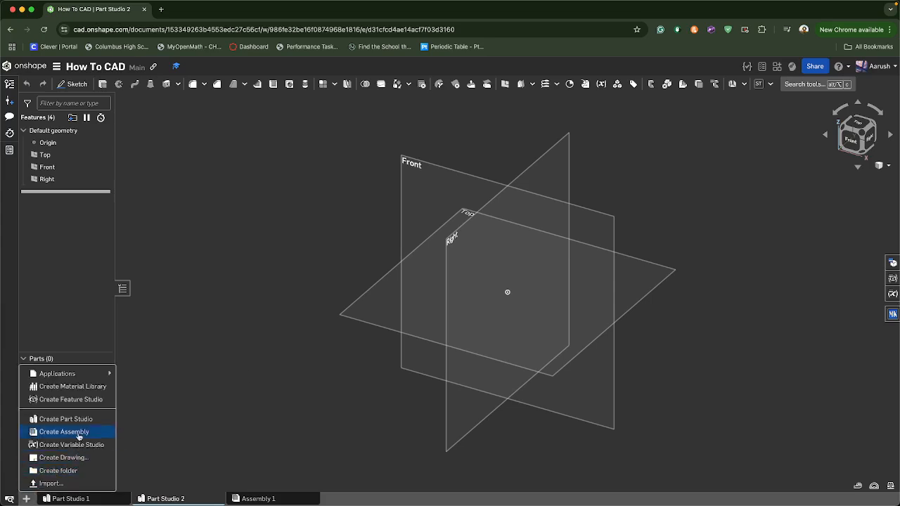
click(66, 419)
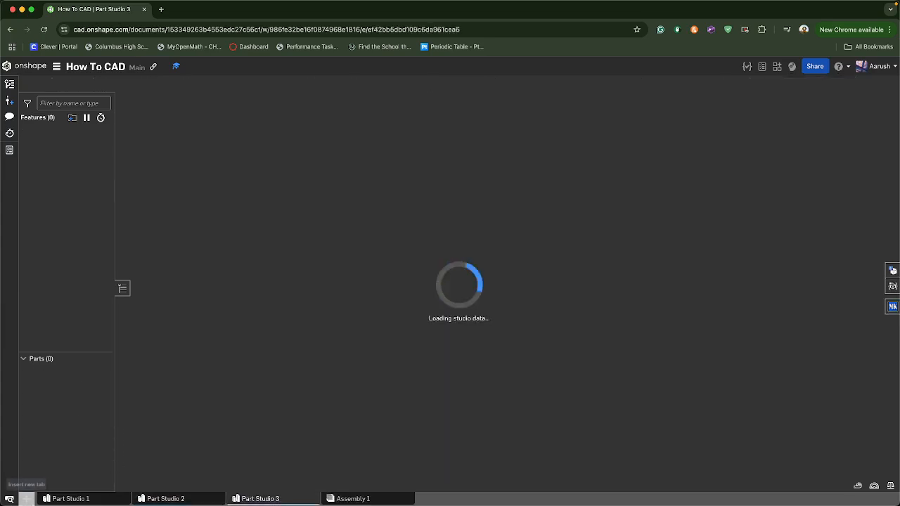
click(26, 498)
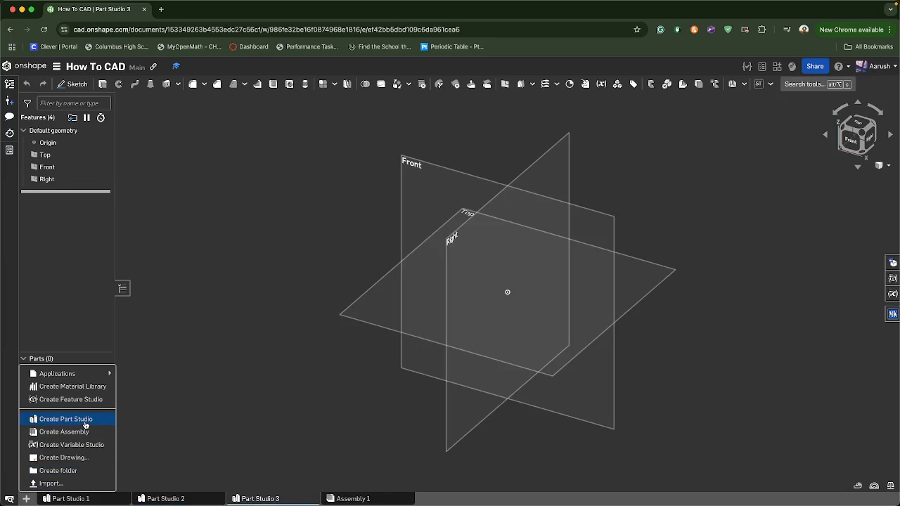
click(85, 420)
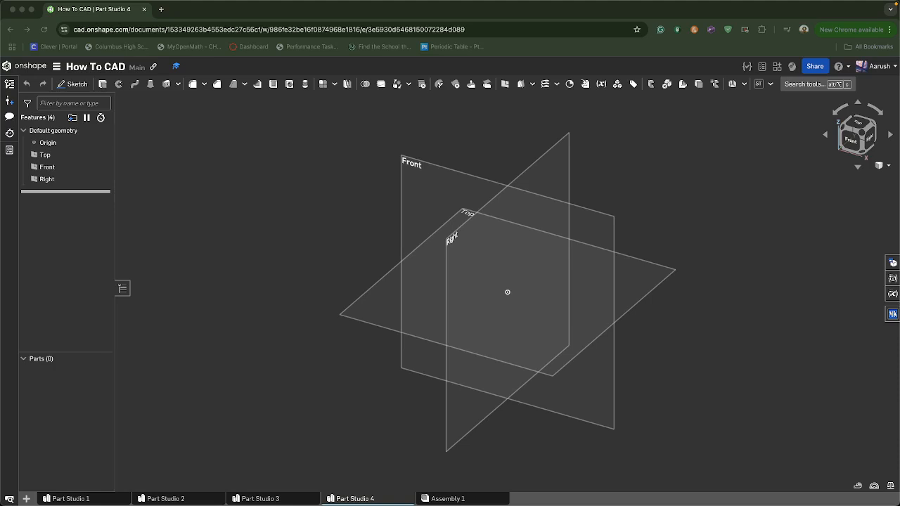
Open Part Studio 1, switch to the Top view and start a new sketch on the Top plane
click(176, 405)
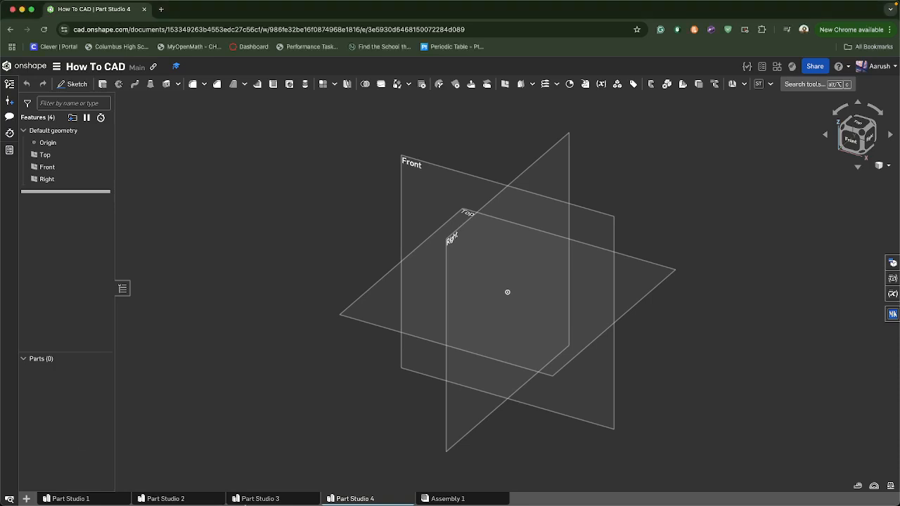
click(113, 496)
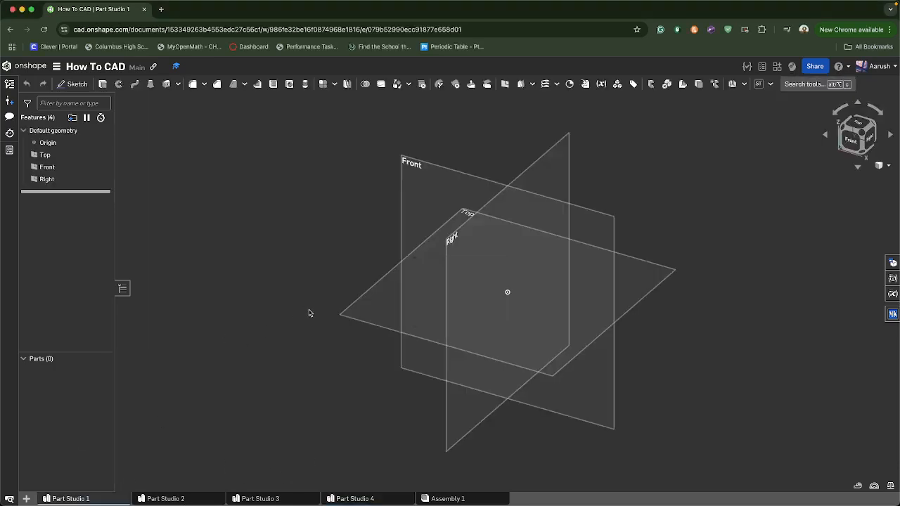
right_drag(310, 312, 340, 334)
click(860, 127)
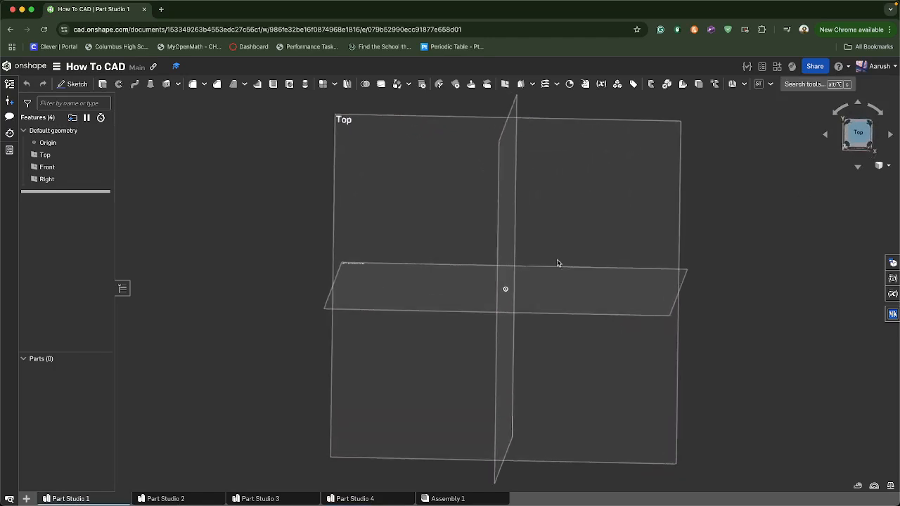
click(73, 84)
click(371, 185)
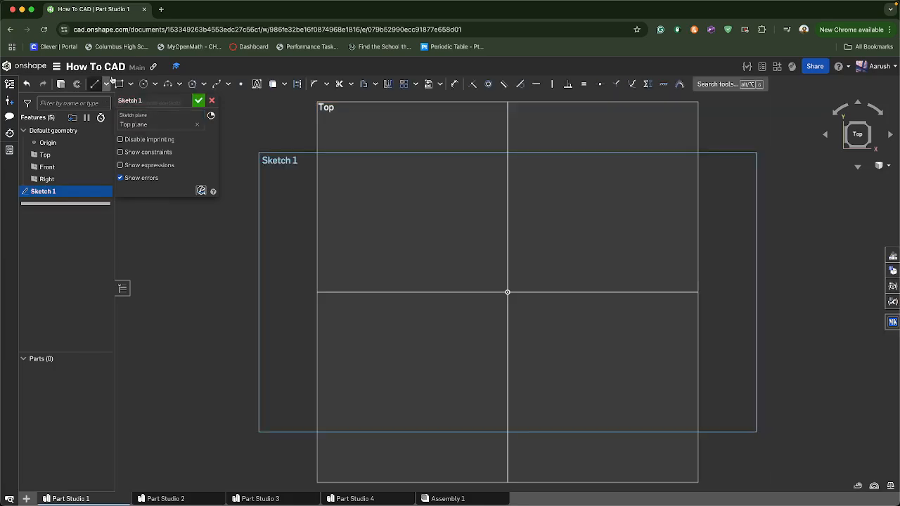
Draw a corner rectangle across the origin and dimension its width as 2 in
click(120, 84)
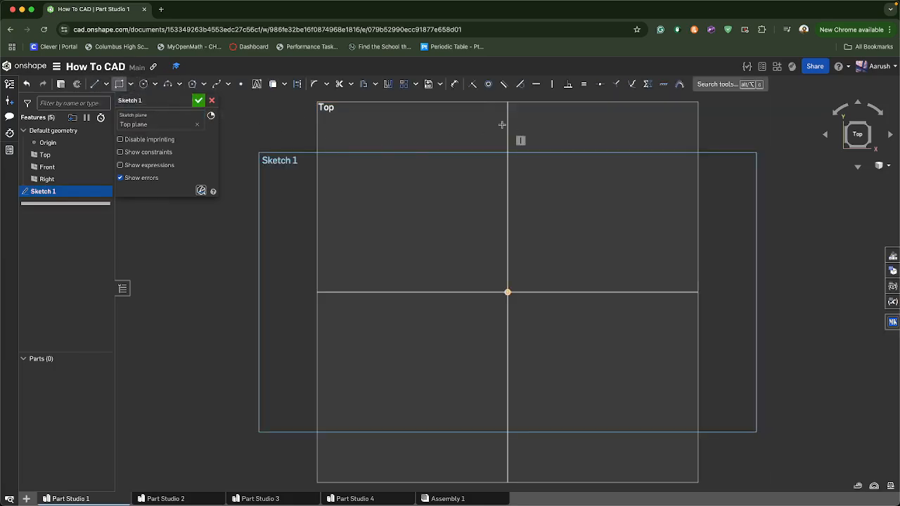
click(455, 101)
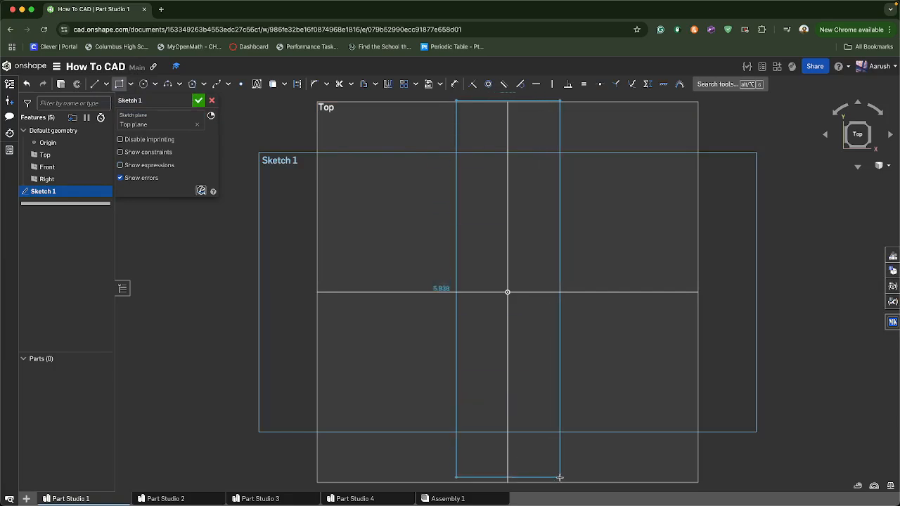
click(560, 484)
scroll(487, 339, down, 2)
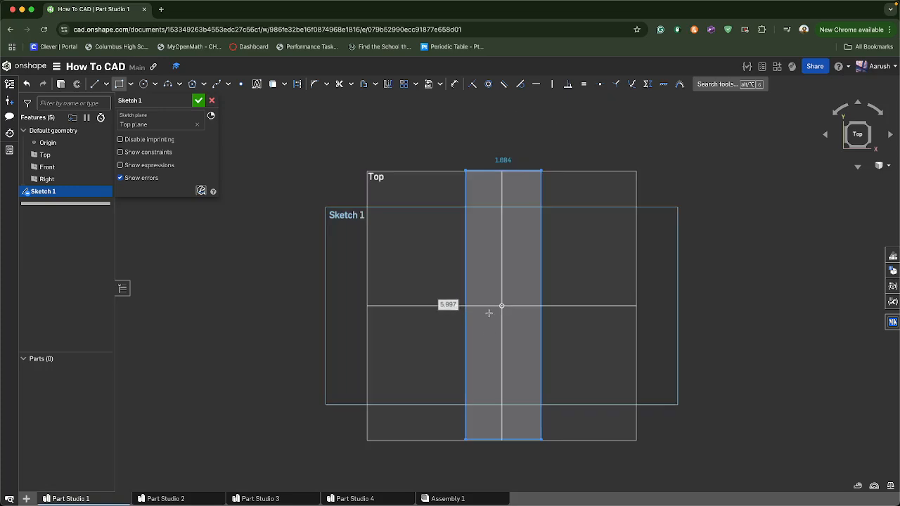
click(505, 172)
click(501, 118)
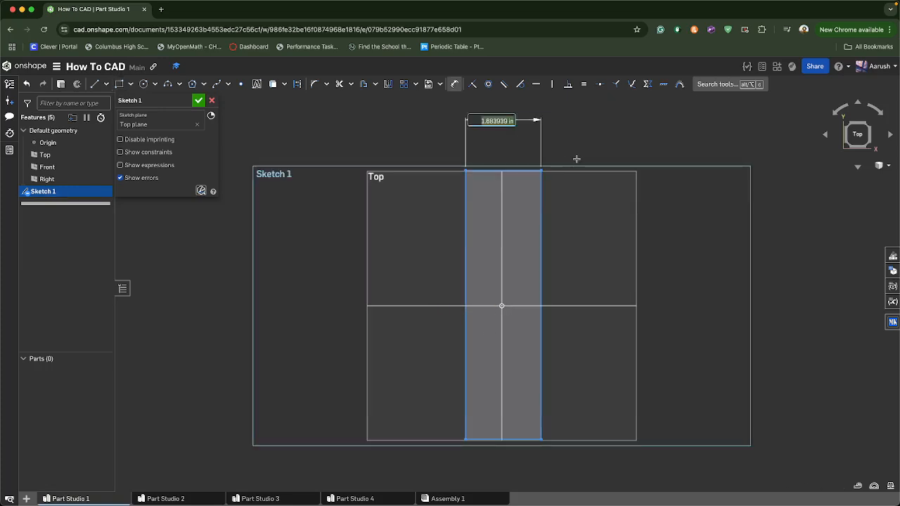
text(2)
key(Return)
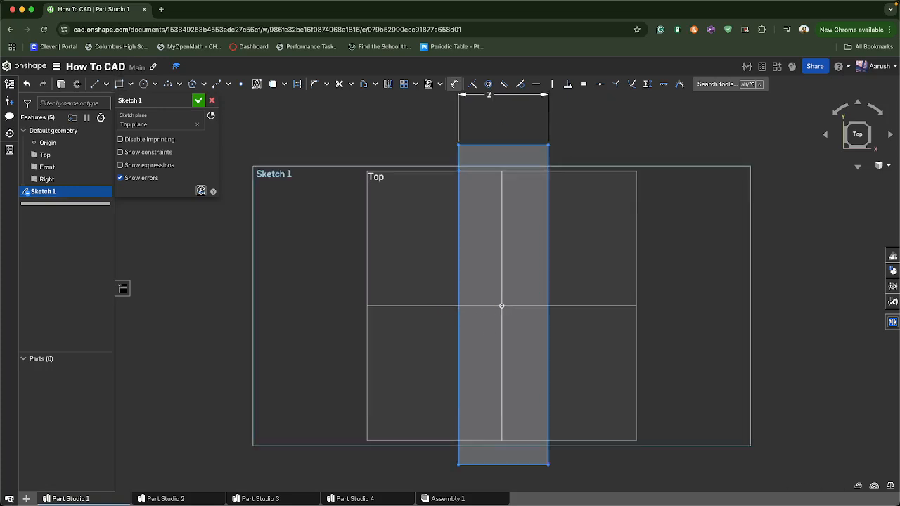
Dimension the rectangle's height as 8 in
click(457, 284)
click(343, 274)
text(8)
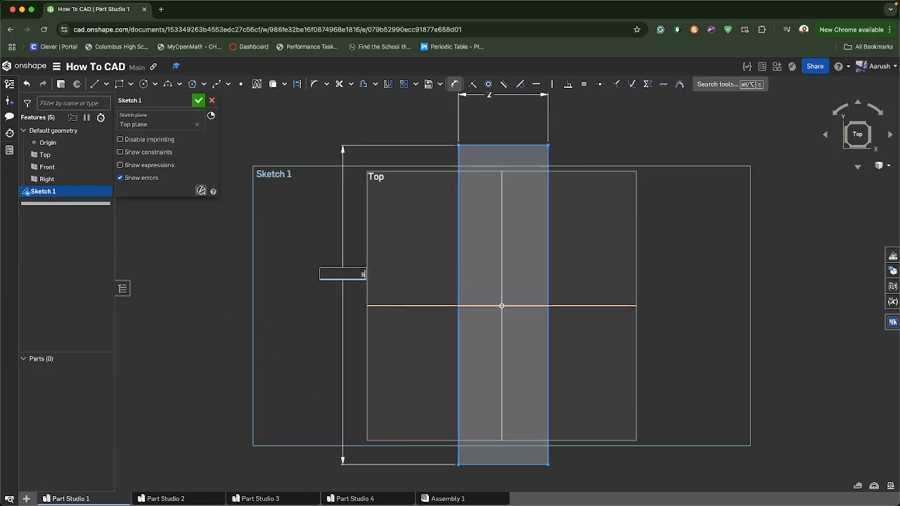
key(Return)
scroll(415, 302, down, 1)
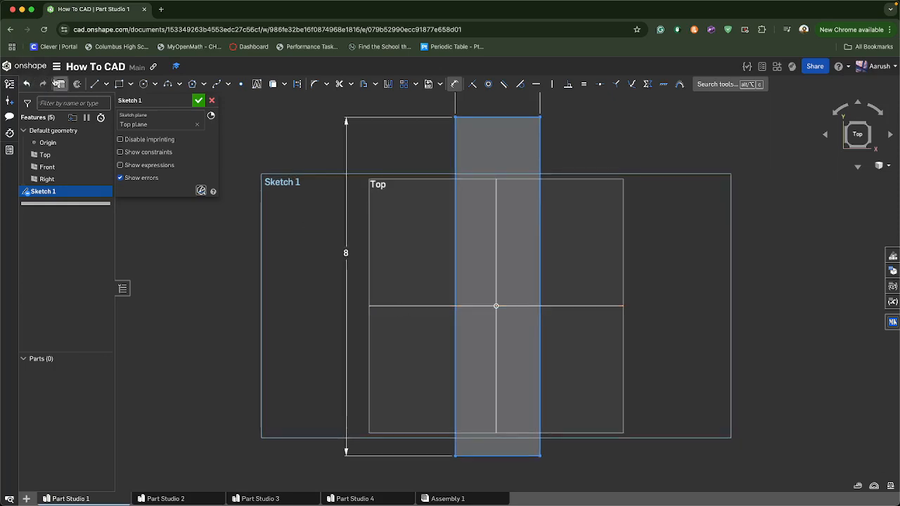
Extrude the rectangle into a solid and edit the extrusion depth to 0.3 in
click(59, 84)
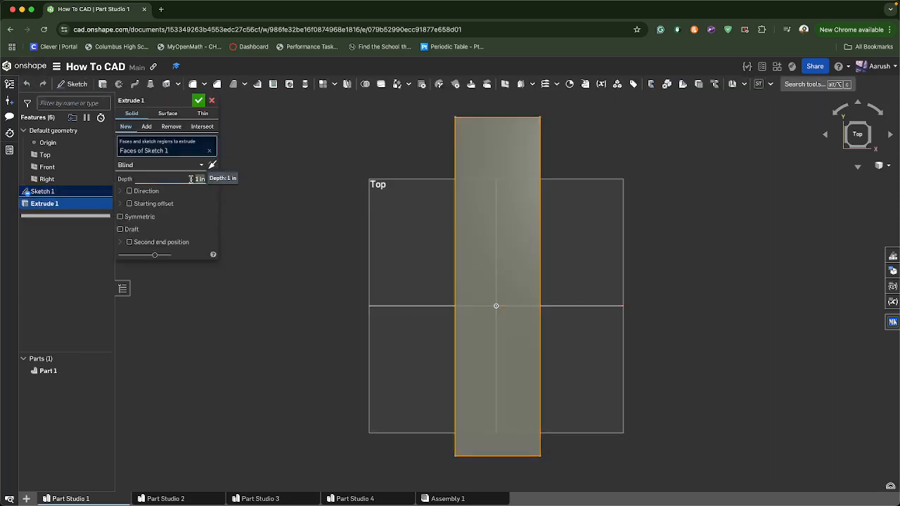
click(198, 101)
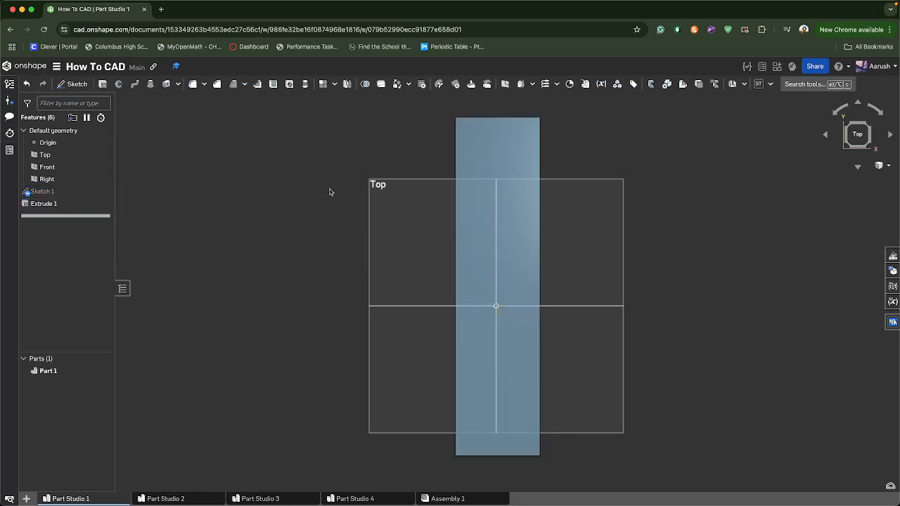
right_drag(329, 193, 411, 236)
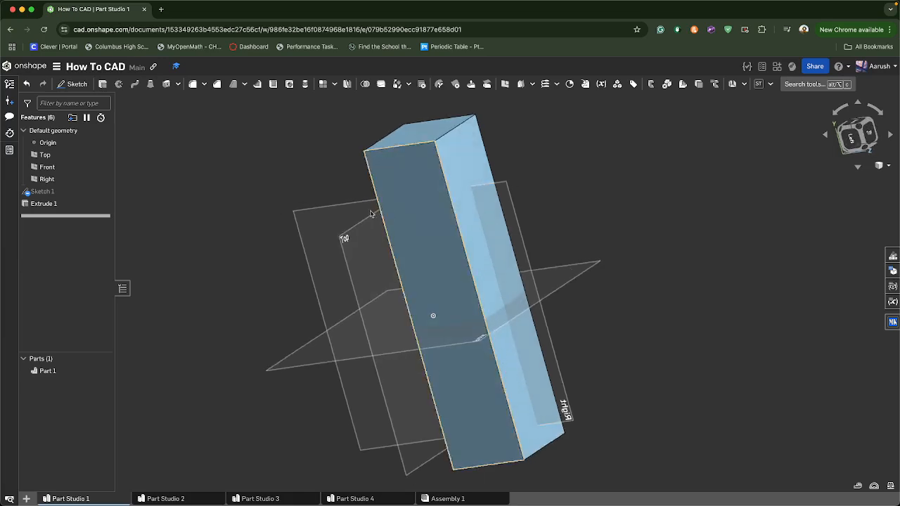
click(57, 203)
double_click(56, 203)
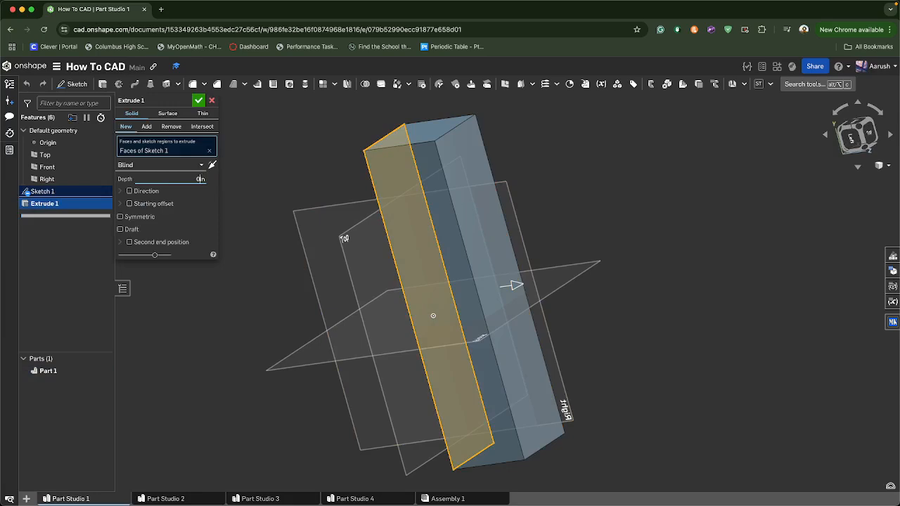
click(199, 100)
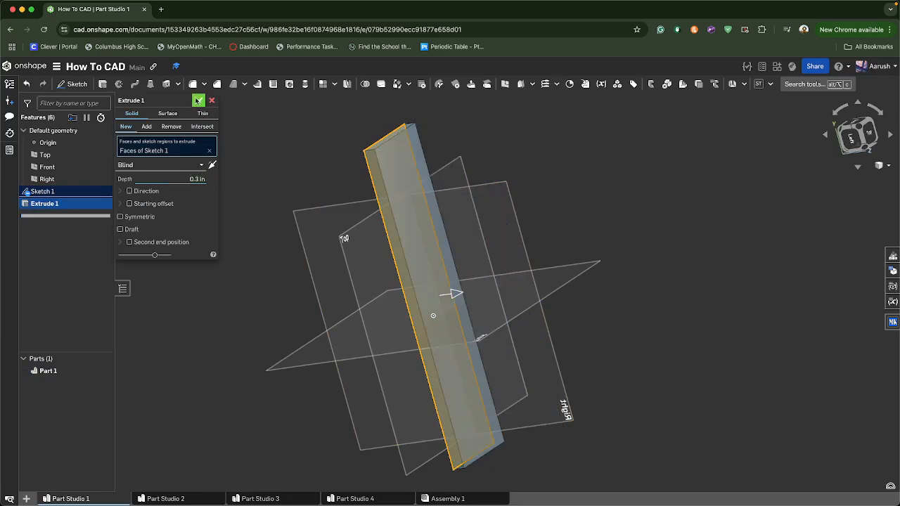
key(shift+7)
click(850, 131)
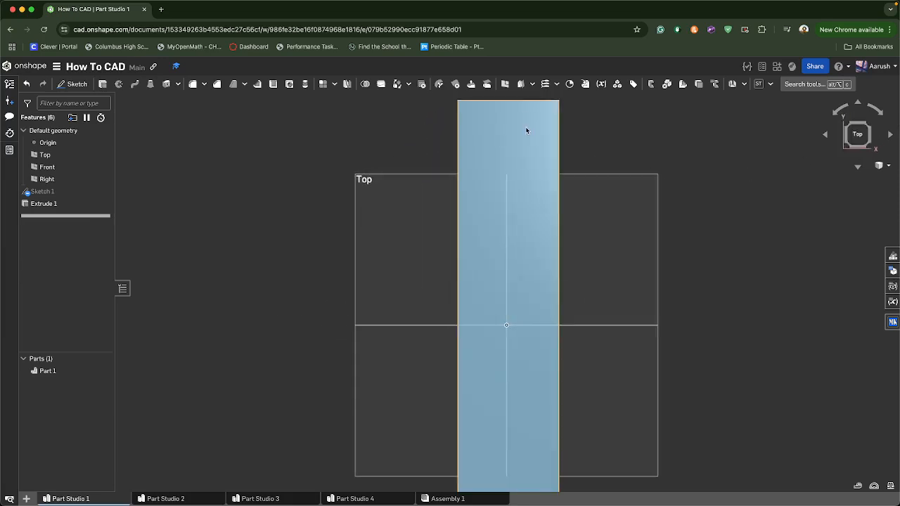
click(78, 84)
click(427, 209)
click(131, 85)
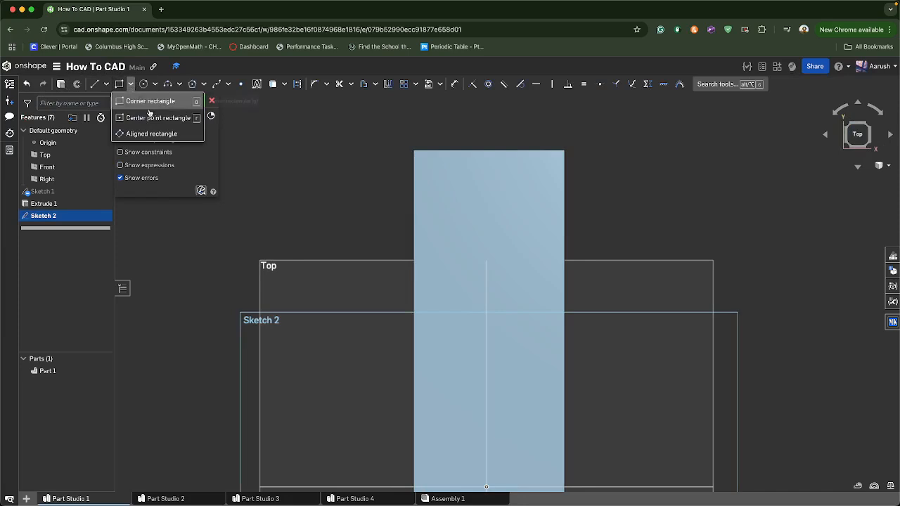
click(159, 123)
scroll(263, 213, down, 2)
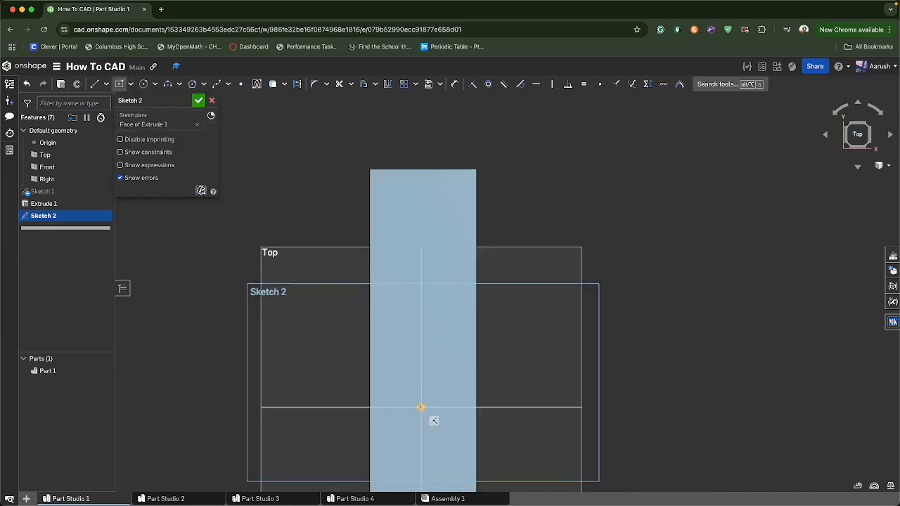
click(421, 407)
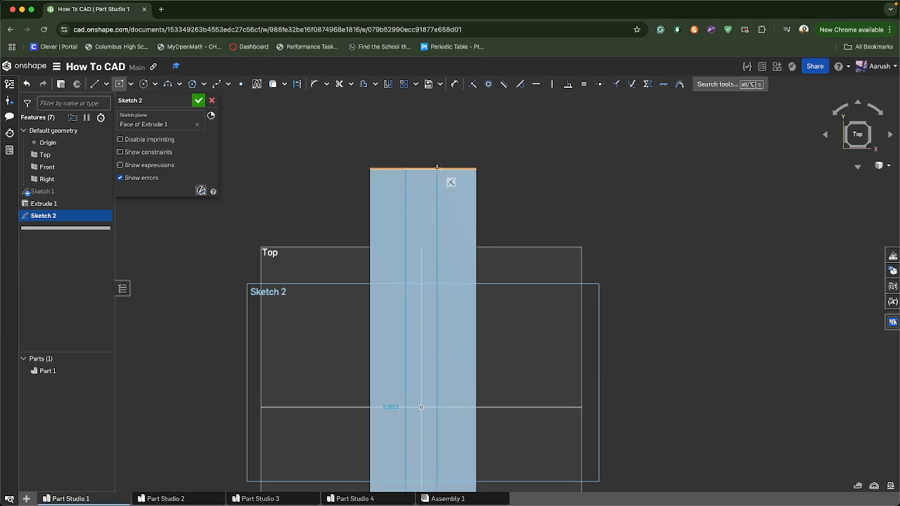
right_drag(607, 301, 410, 398)
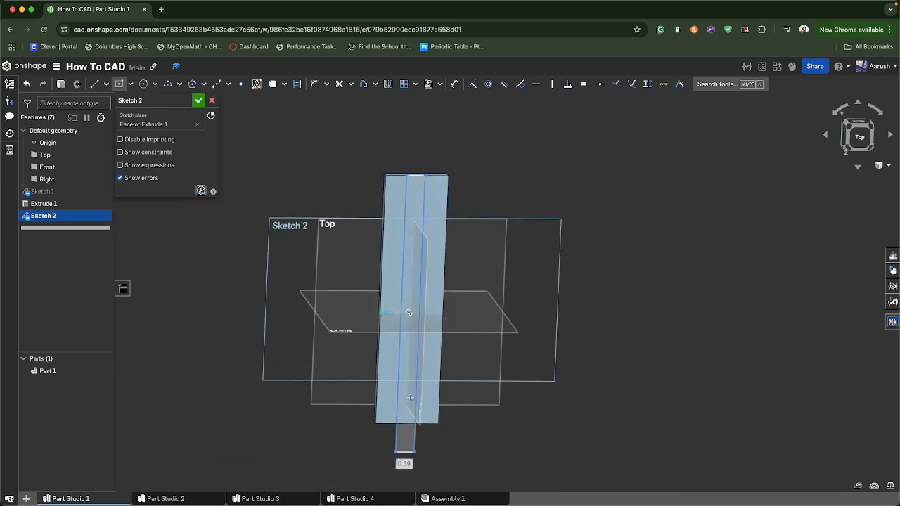
key(u)
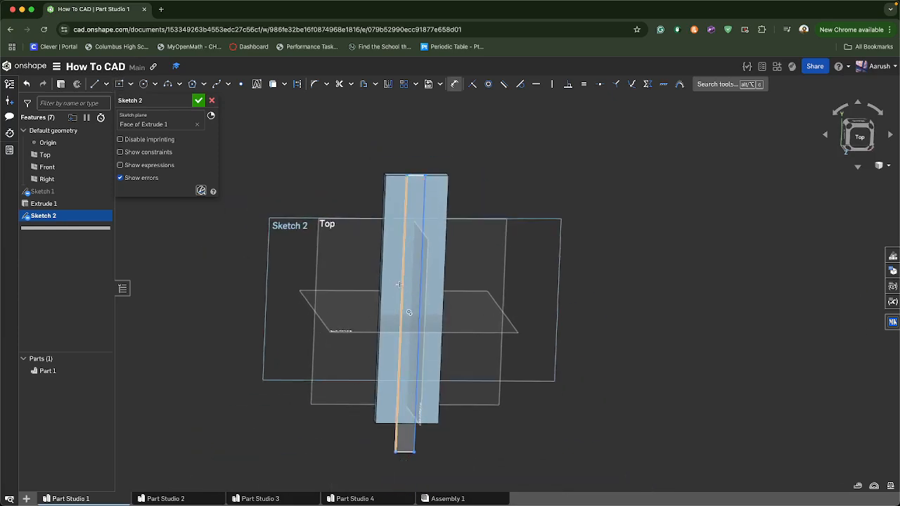
click(360, 290)
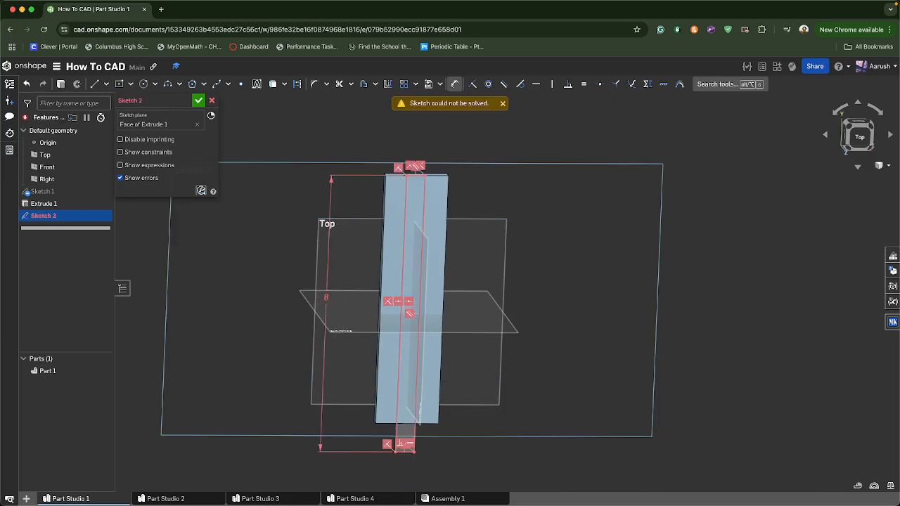
scroll(355, 323, up, 2)
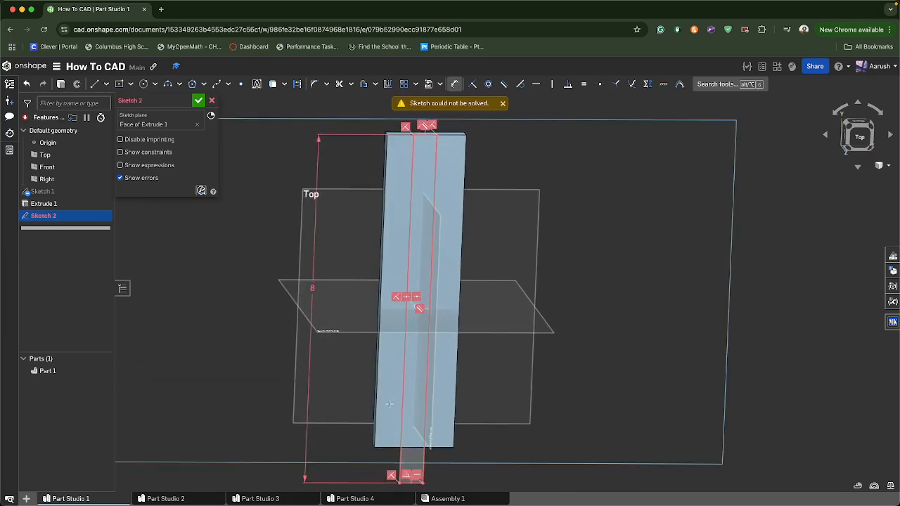
click(502, 104)
mouse_move(551, 267)
right_down()
mouse_move(613, 244)
mouse_move(558, 263)
right_up()
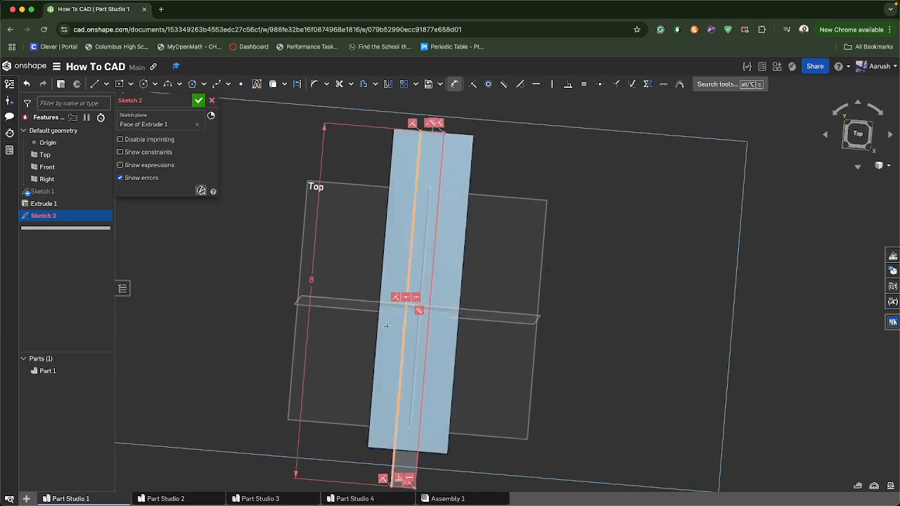
click(213, 100)
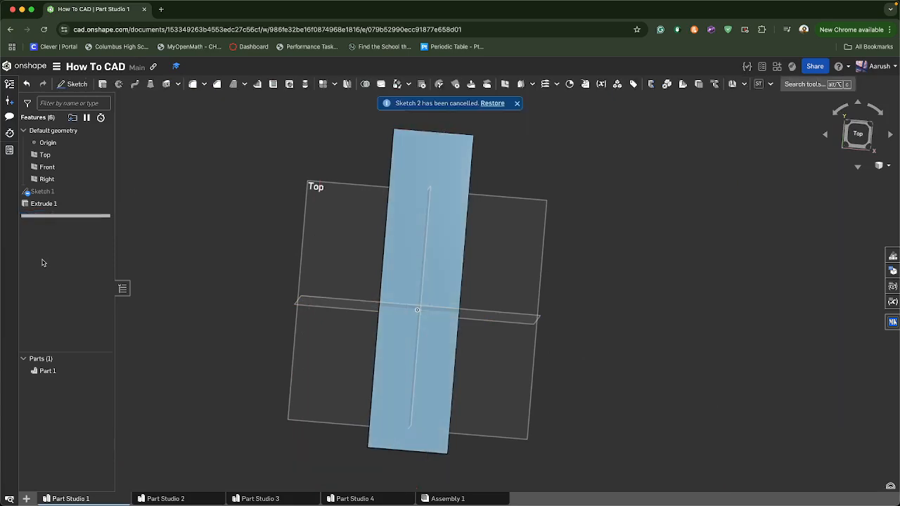
Start a new sketch on the top face of the extruded plate and view it face-on
click(439, 259)
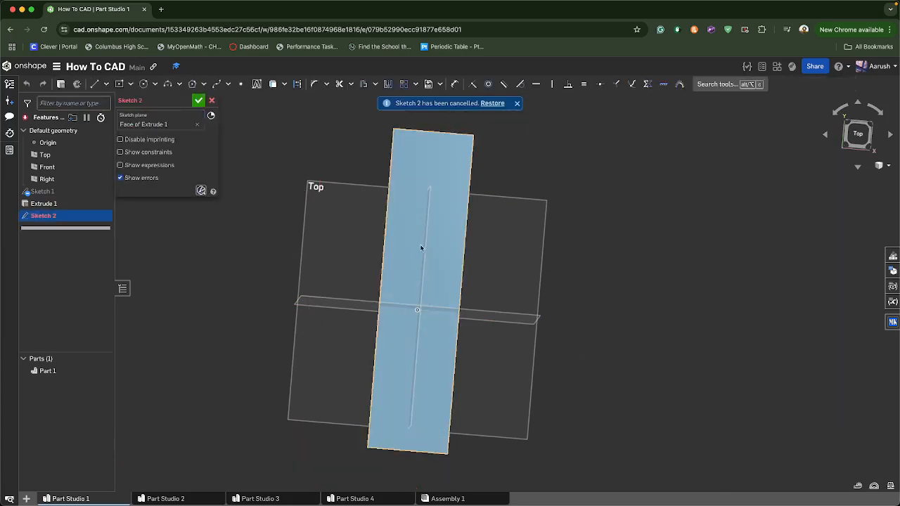
click(130, 84)
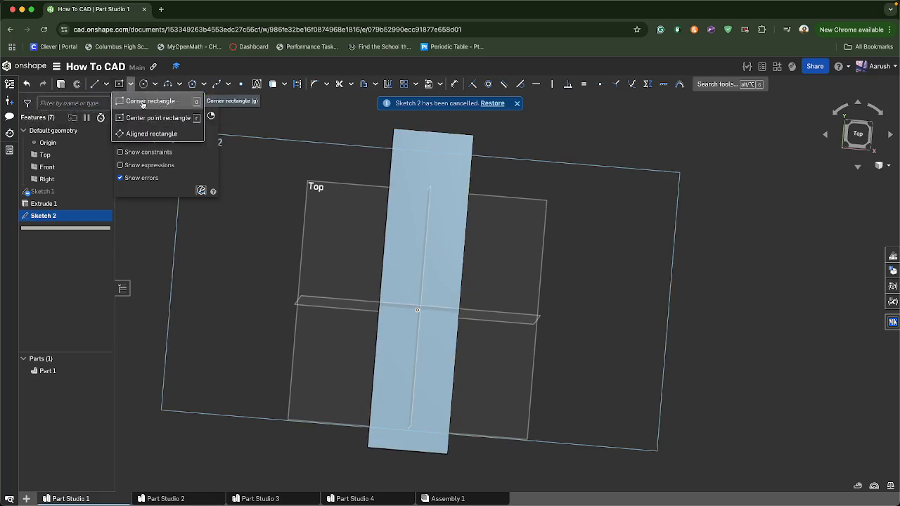
click(151, 101)
scroll(406, 274, up, 1)
scroll(410, 275, up, 1)
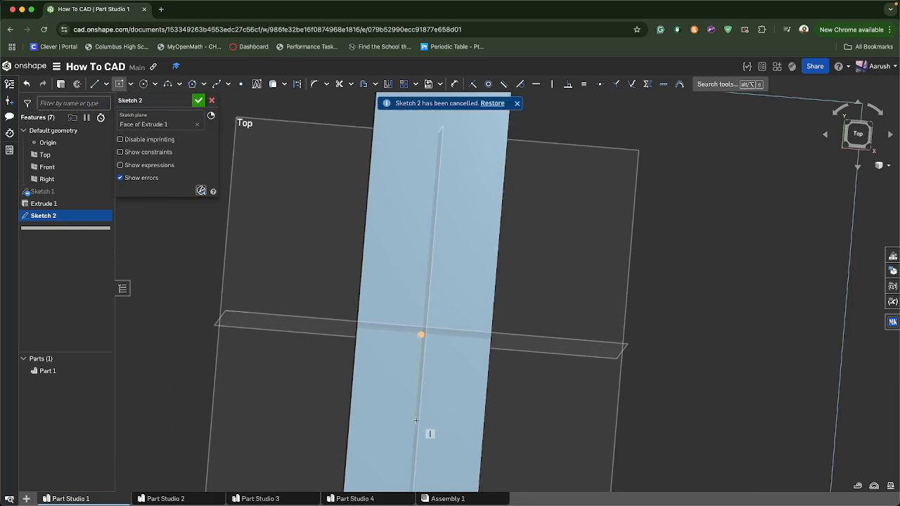
key(n)
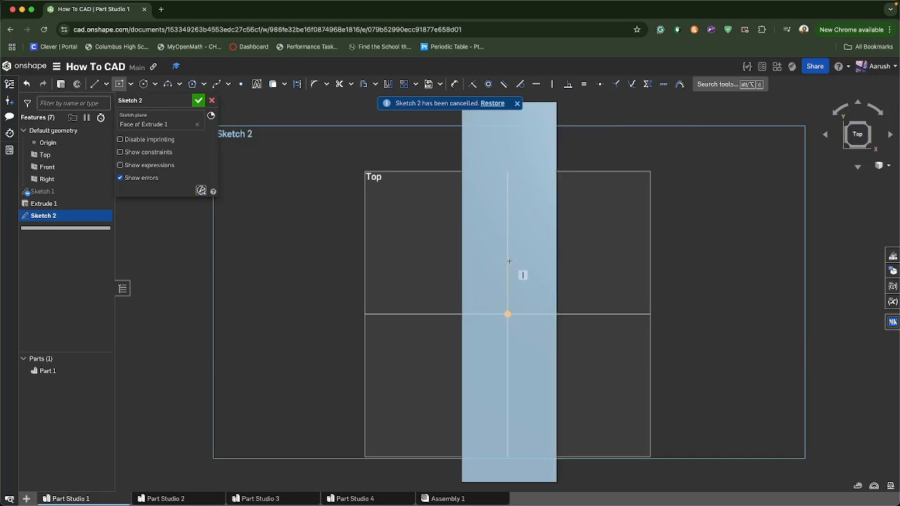
Draw an aligned rectangle along the plate's full length near its centre line, about 0.66 in wide
click(131, 85)
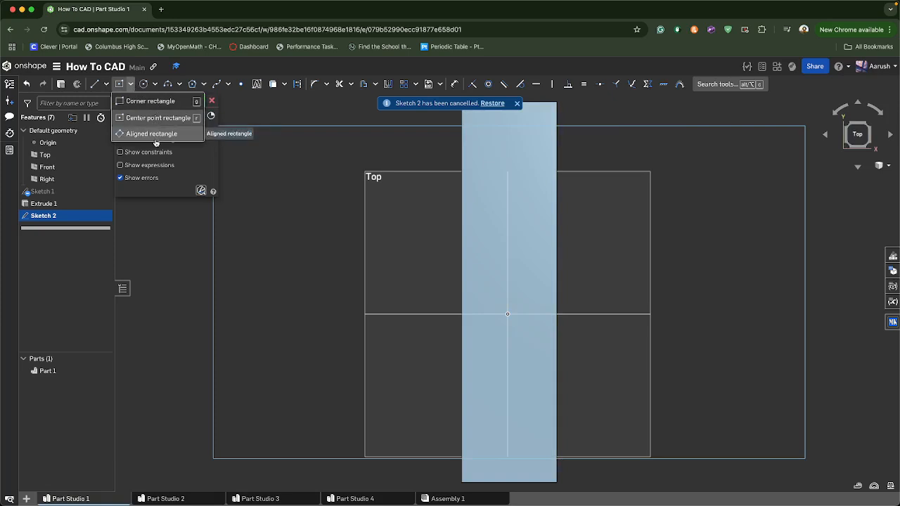
click(154, 135)
scroll(490, 118, down, 3)
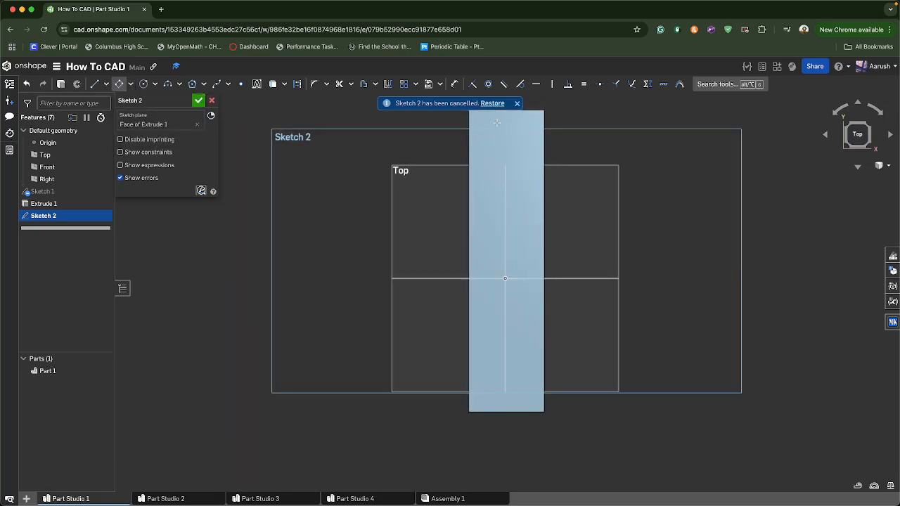
middle_drag(497, 123, 489, 156)
click(484, 142)
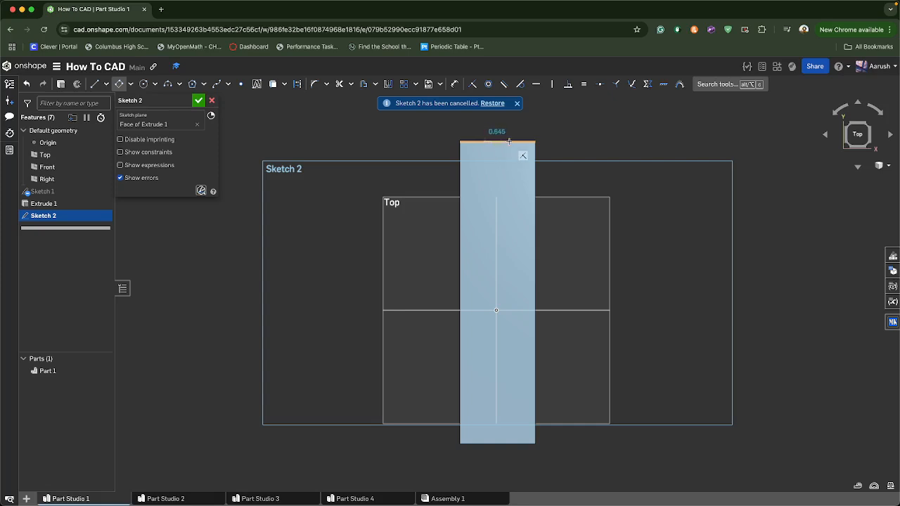
click(510, 141)
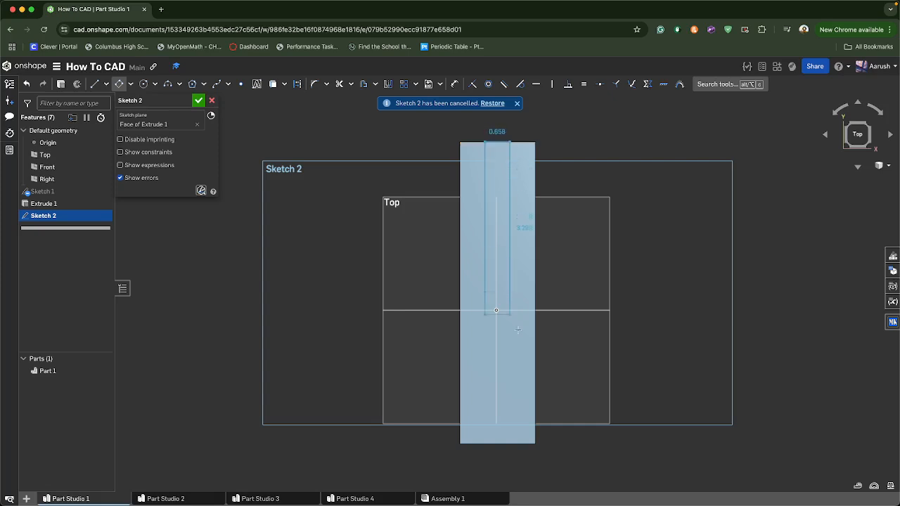
click(511, 443)
Dimension the slot rectangle's length as 8 in
key(u)
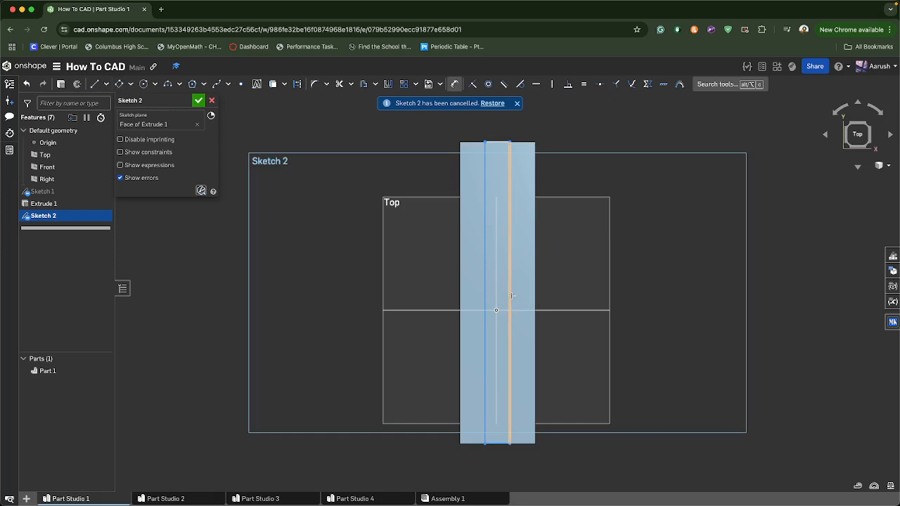
click(562, 292)
text(8)
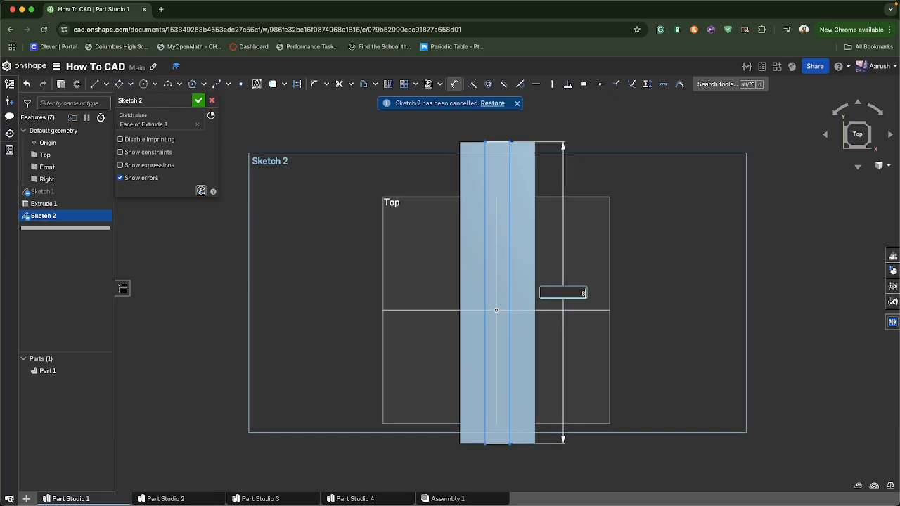
key(Return)
Dimension the slot rectangle's width as 0.6 in
click(499, 142)
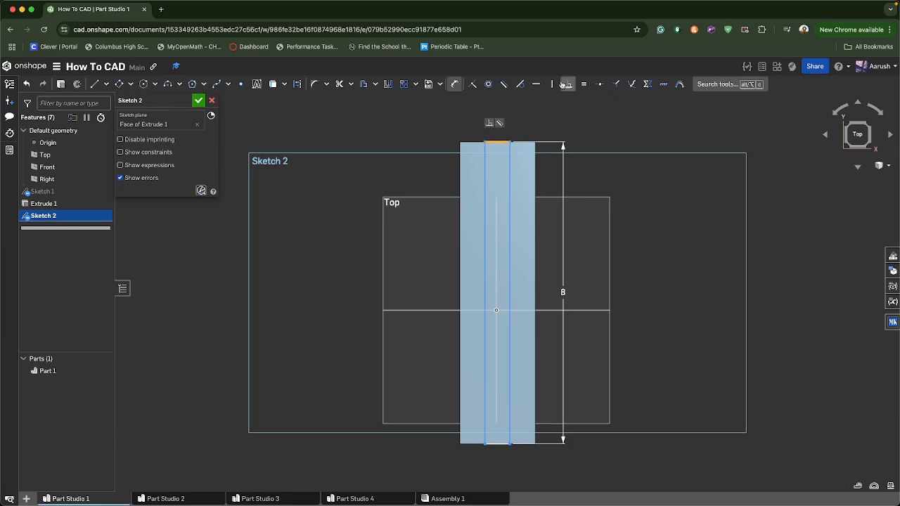
click(499, 142)
click(526, 124)
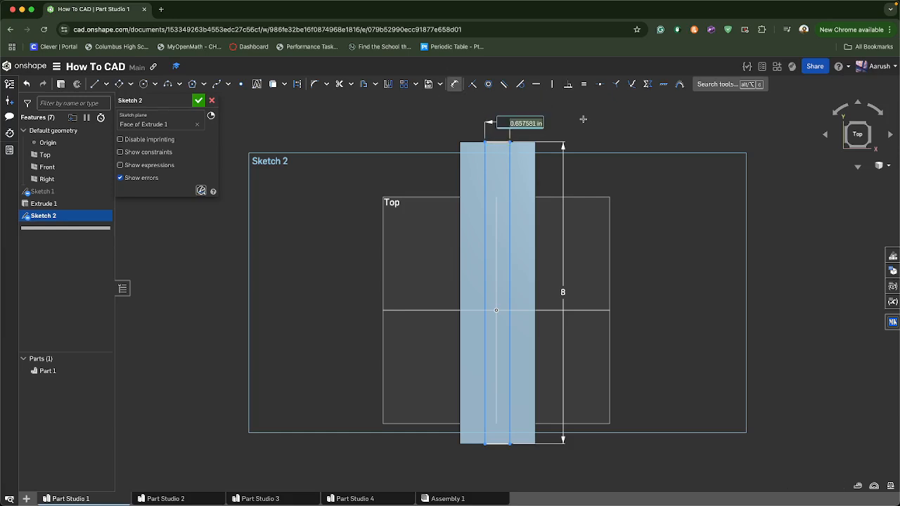
text(0.6)
key(Return)
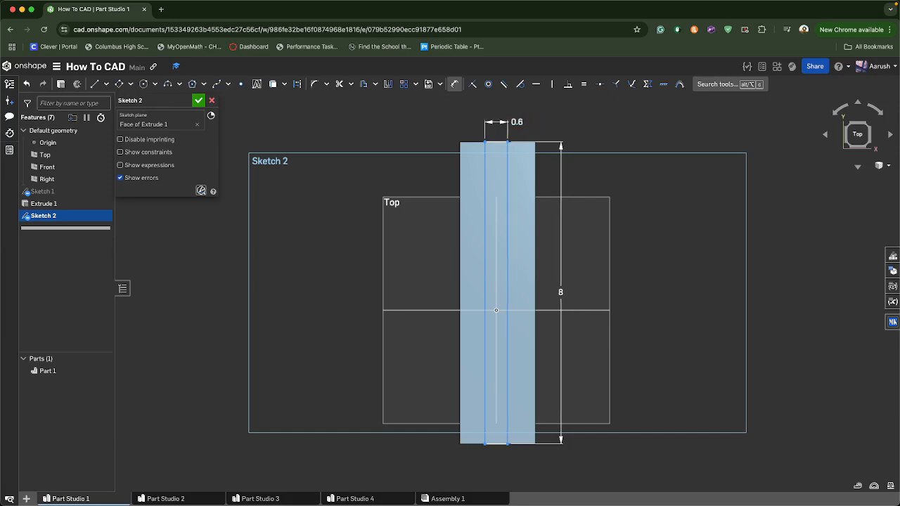
Extrude the slot rectangle as a Remove cut 0.1 in deep into the plate
scroll(509, 181, up, 2)
mouse_move(537, 313)
middle_down()
mouse_move(555, 200)
mouse_move(538, 297)
middle_up()
click(61, 85)
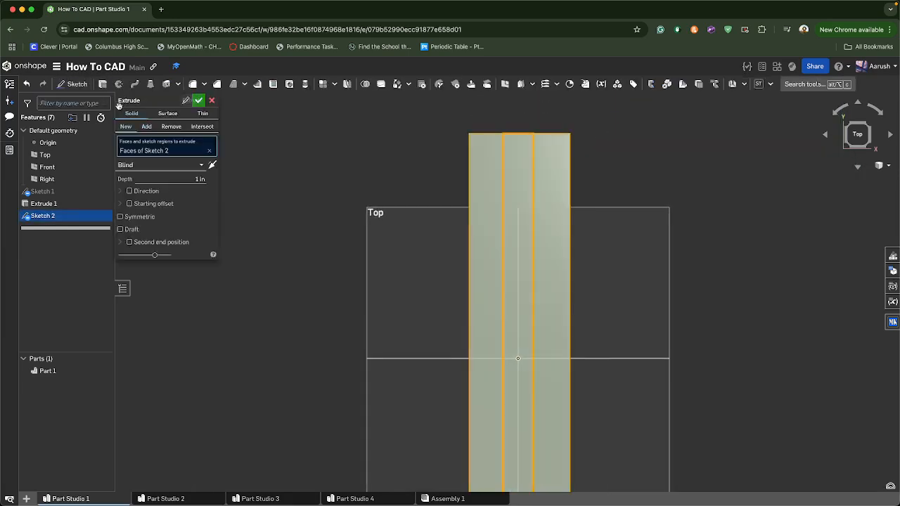
click(168, 126)
right_drag(358, 231, 388, 237)
click(178, 177)
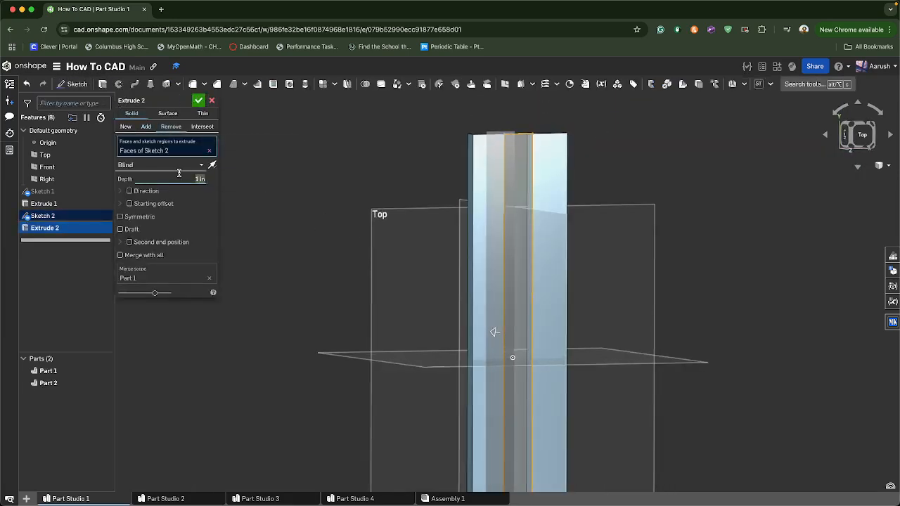
text(0.1)
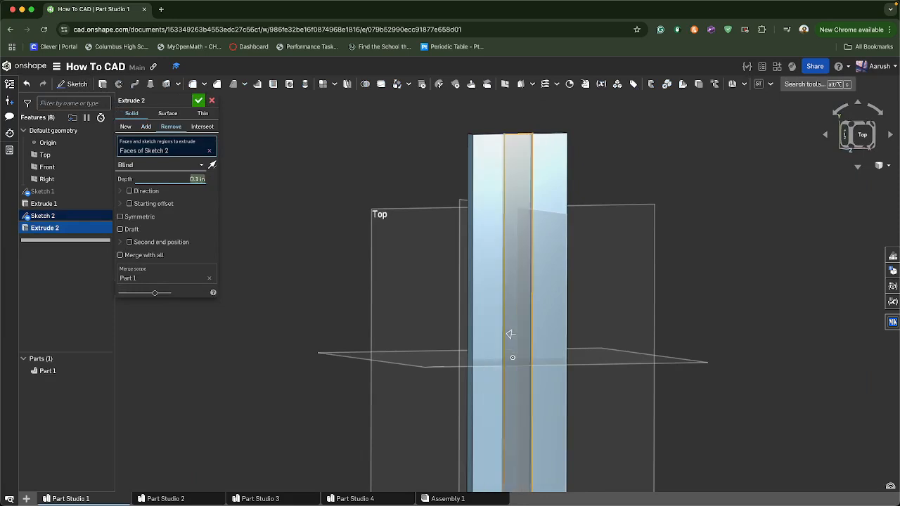
click(199, 100)
Change the plate part's appearance colour to orange
right_drag(334, 275, 373, 235)
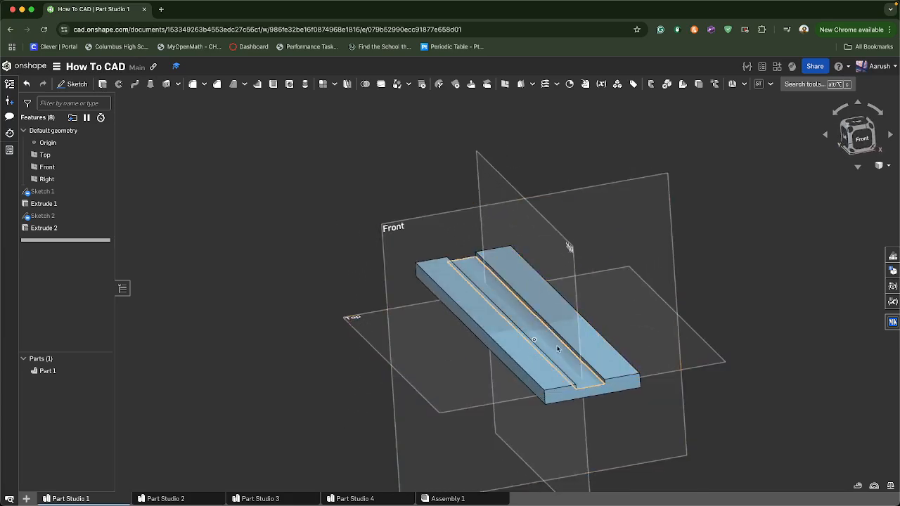
right_click(518, 261)
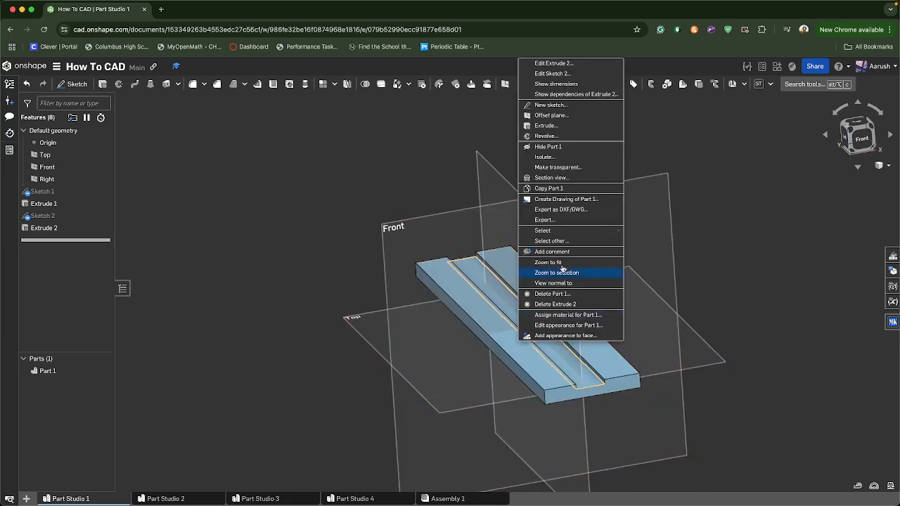
click(569, 325)
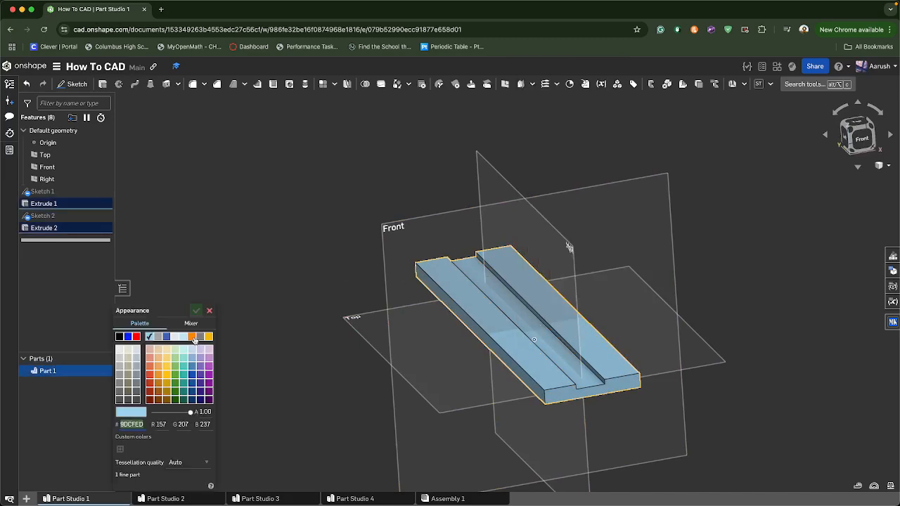
click(194, 337)
click(196, 310)
Rename Part Studio 1 as slide base
right_drag(294, 317, 280, 331)
right_click(74, 497)
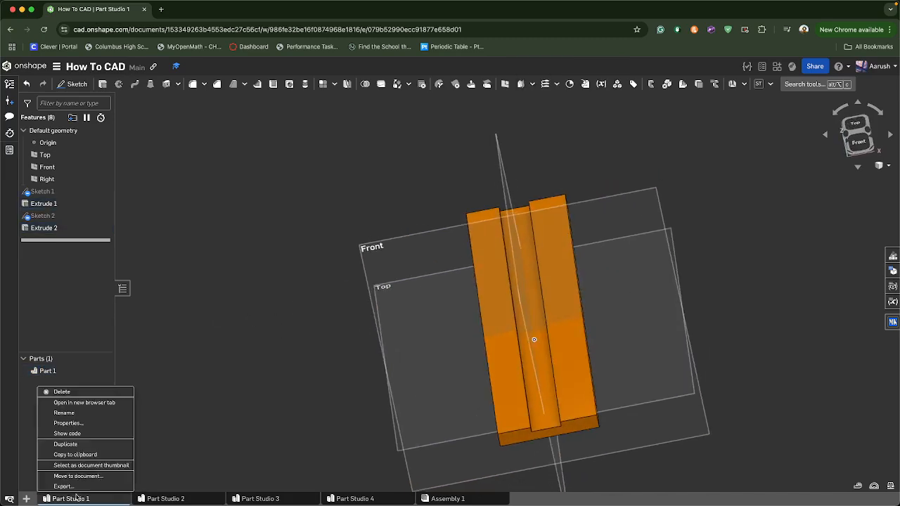
click(93, 413)
text(sli)
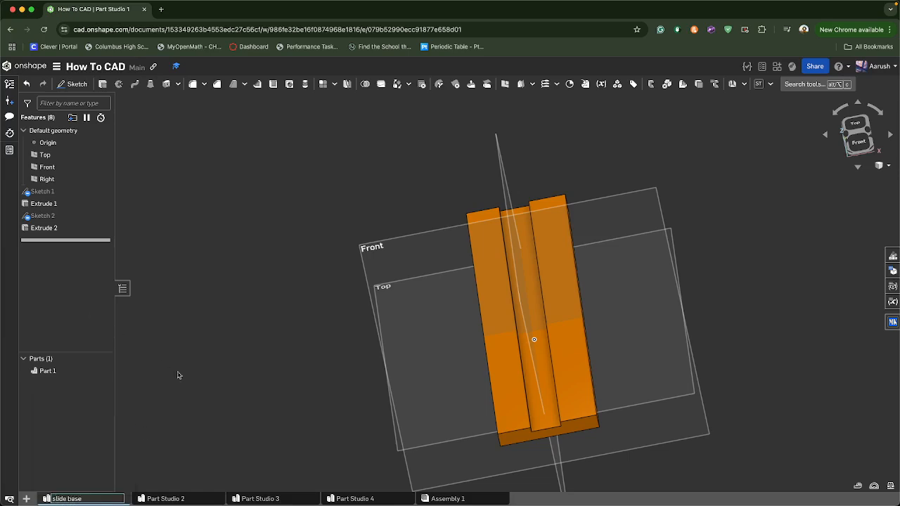
text(de base)
key(Return)
Rename Part Studio 2 as slide
click(162, 498)
right_click(162, 499)
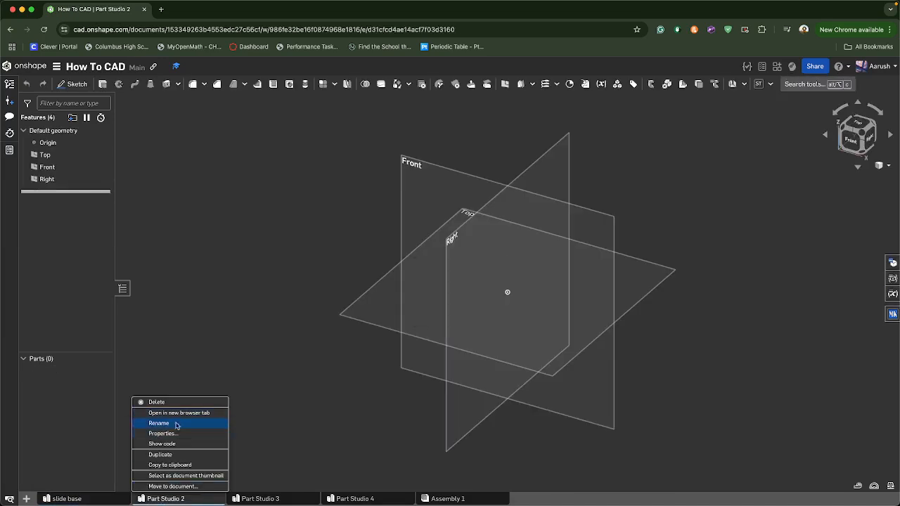
click(175, 424)
text(slide)
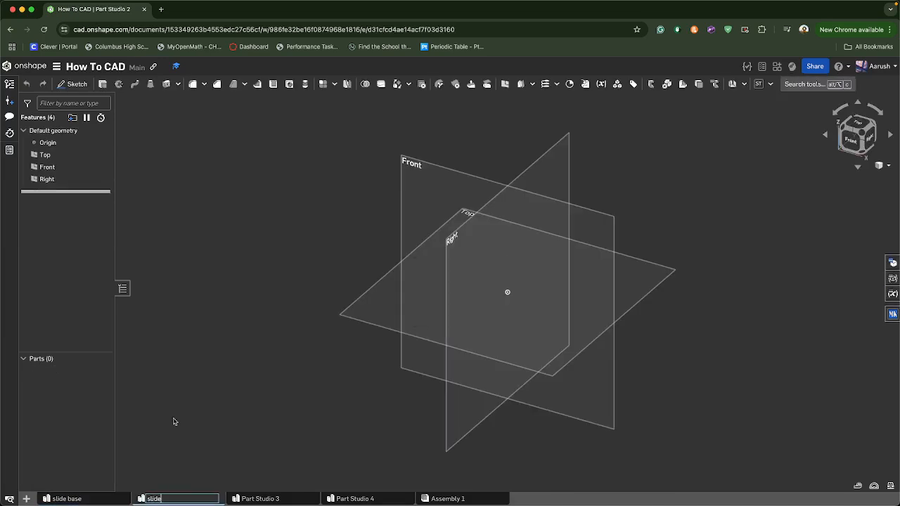
key(Return)
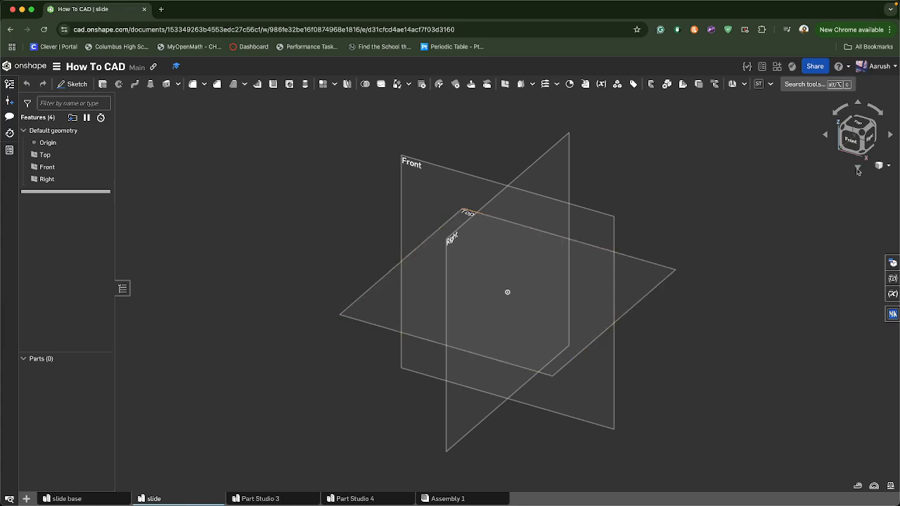
Review the slot sketch dimensions in the slide base Part Studio before returning to slide
click(858, 125)
scroll(496, 274, down, 2)
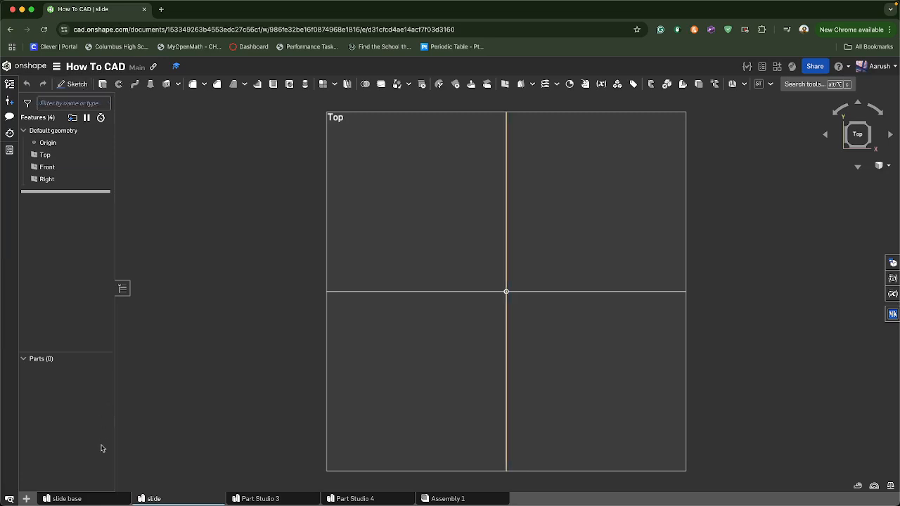
click(91, 498)
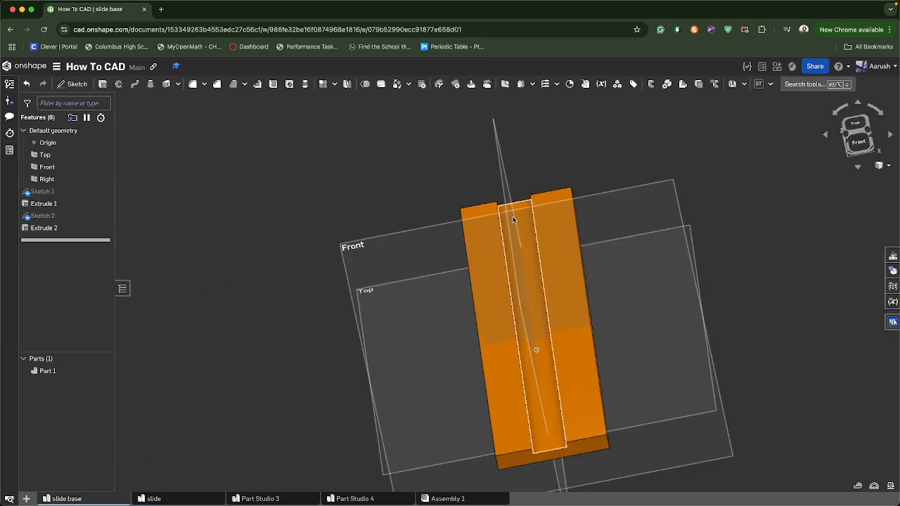
double_click(51, 220)
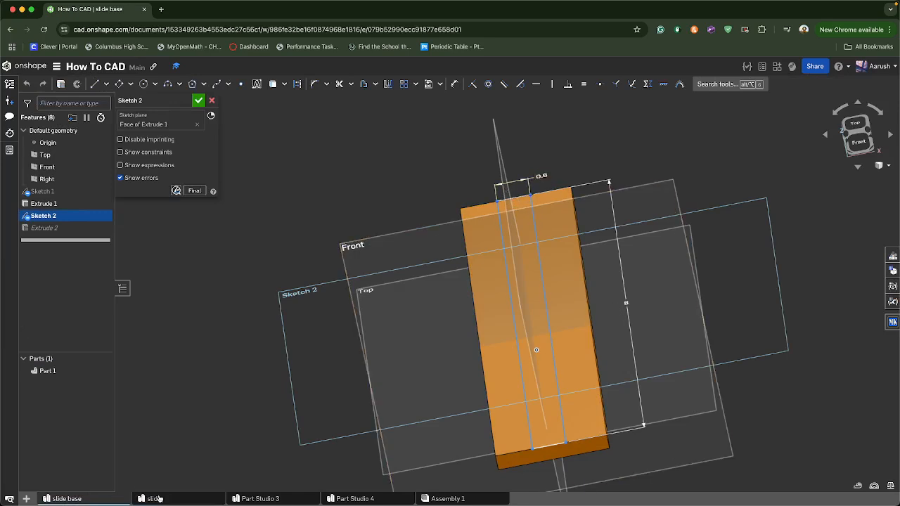
click(159, 498)
Start a sketch on the Top plane and draw a corner rectangle across the origin, about 1.3 in wide
click(79, 84)
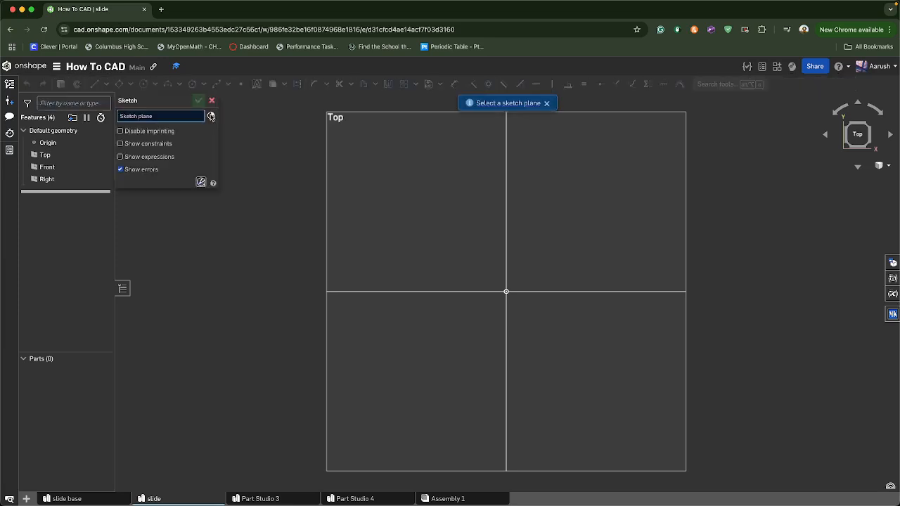
click(346, 199)
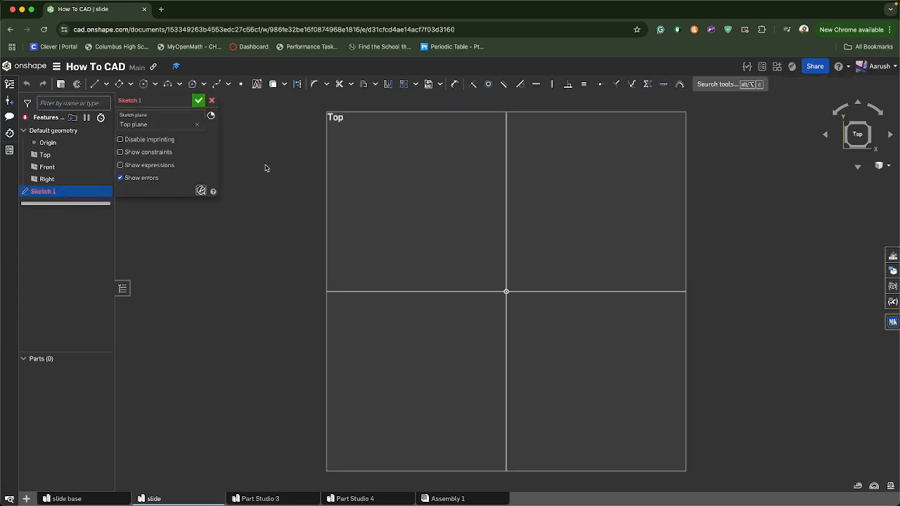
click(131, 85)
click(153, 100)
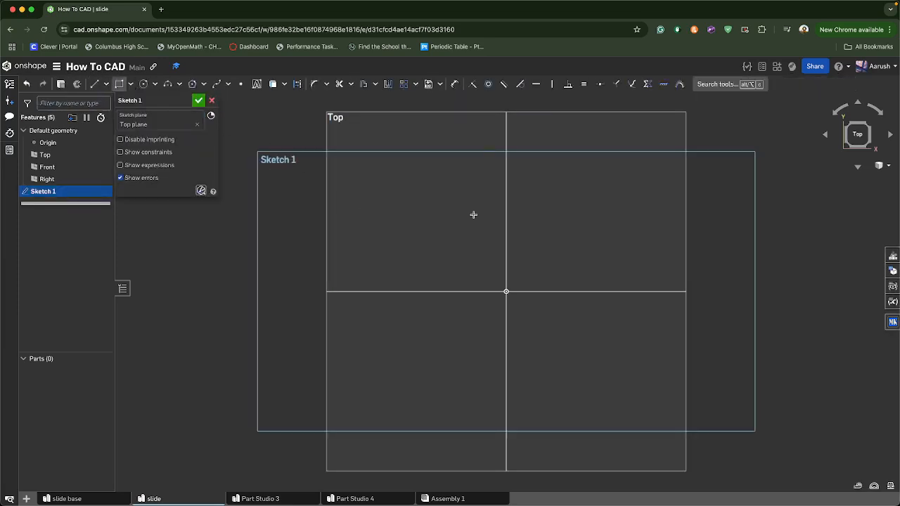
drag(470, 127, 549, 442)
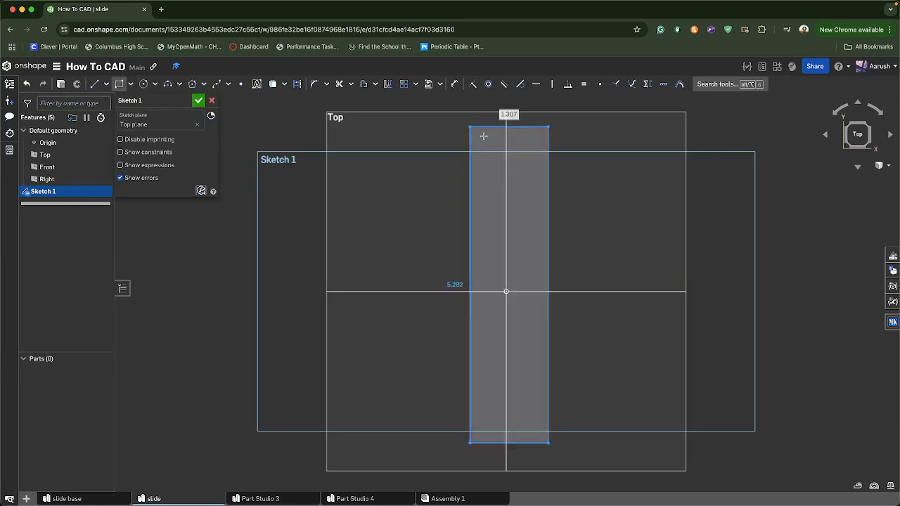
Dimension the rectangle's width as 0.6 in
click(491, 128)
click(510, 113)
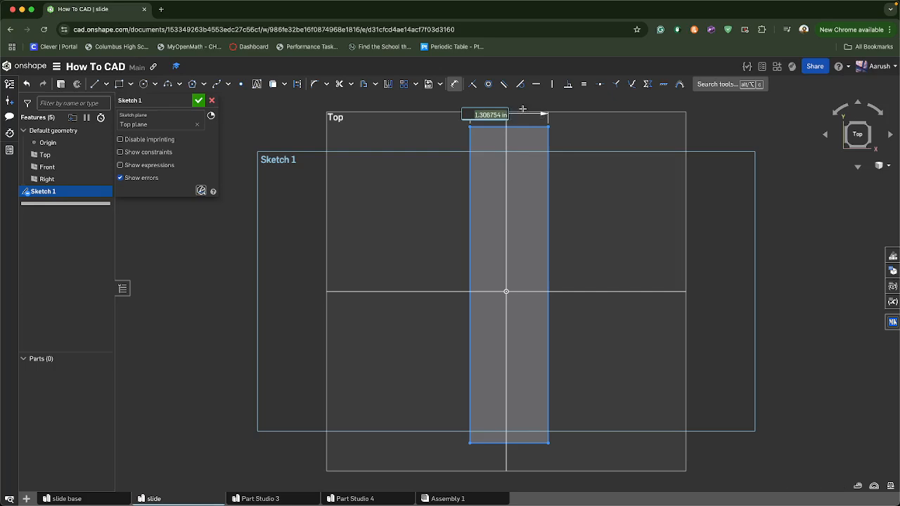
text(0.6)
key(Return)
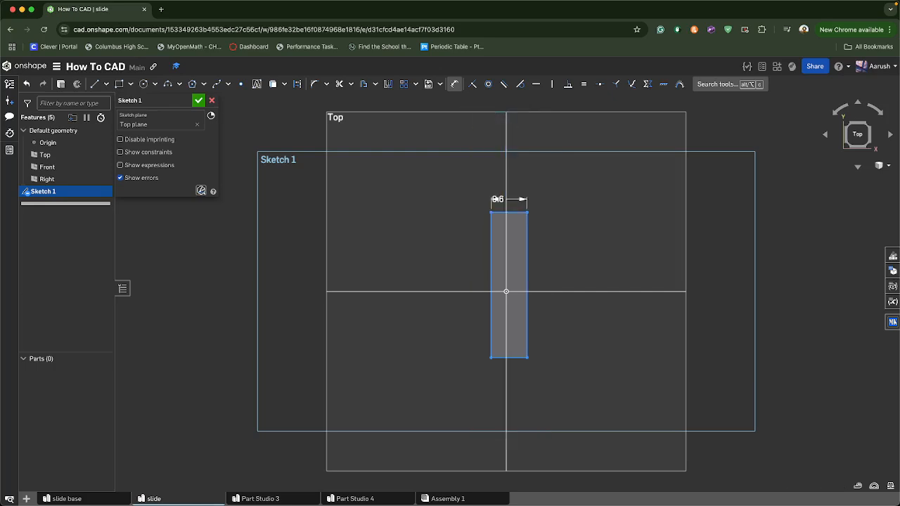
Dimension the rectangle's length as 8 in
click(492, 239)
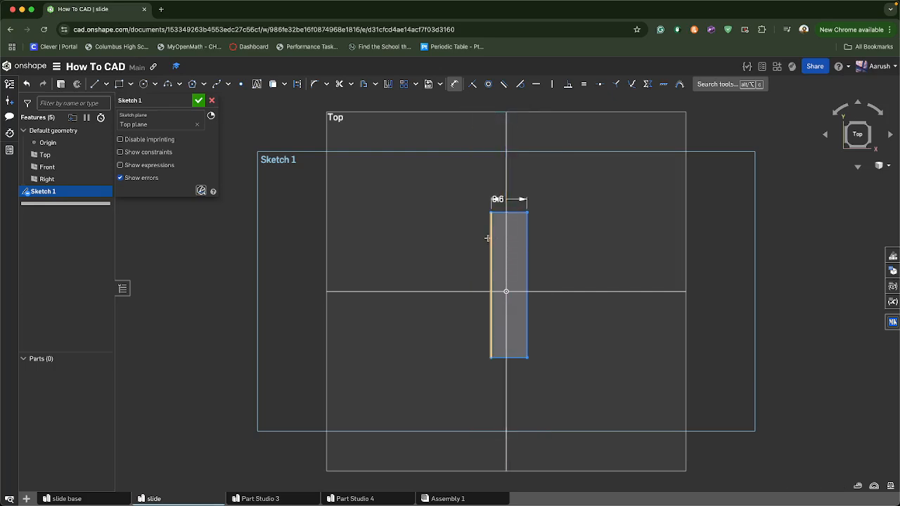
click(430, 254)
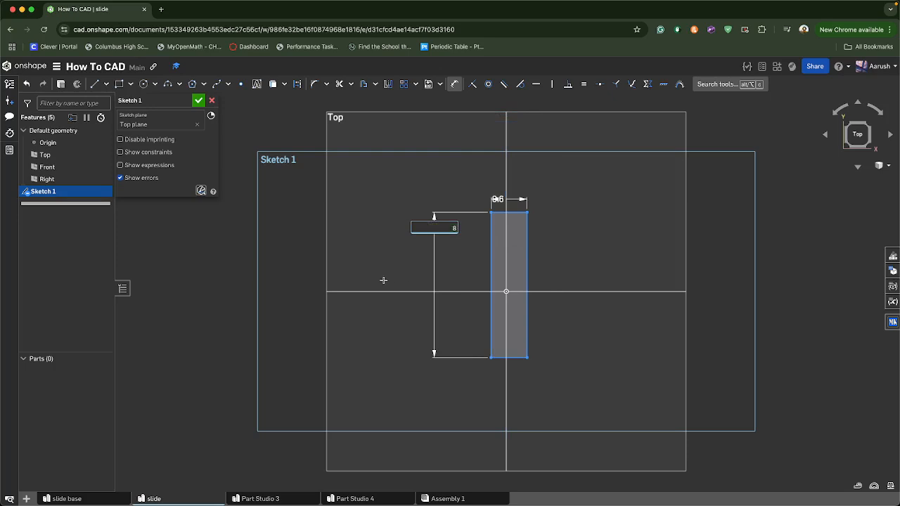
text(8)
key(Return)
Extrude the rectangle 0.1 in as a new solid part
scroll(399, 252, down, 3)
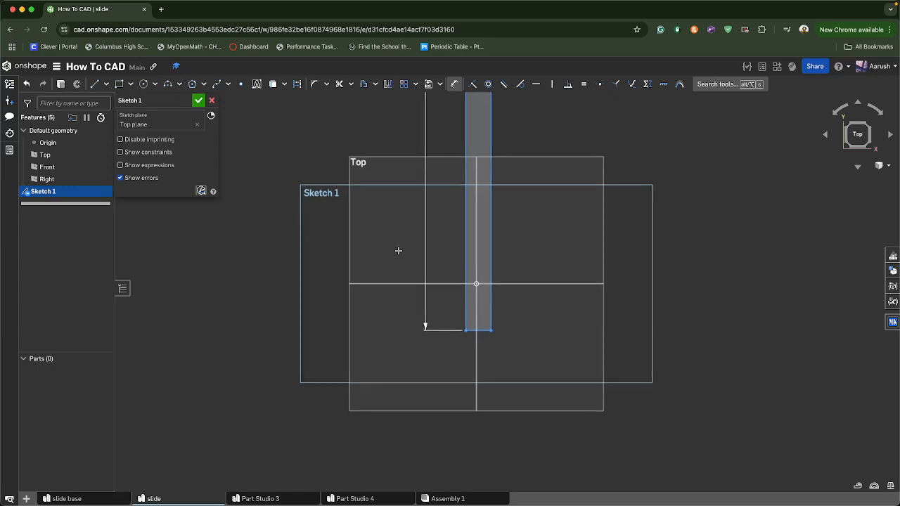
middle_drag(398, 251, 407, 377)
scroll(408, 375, down, 1)
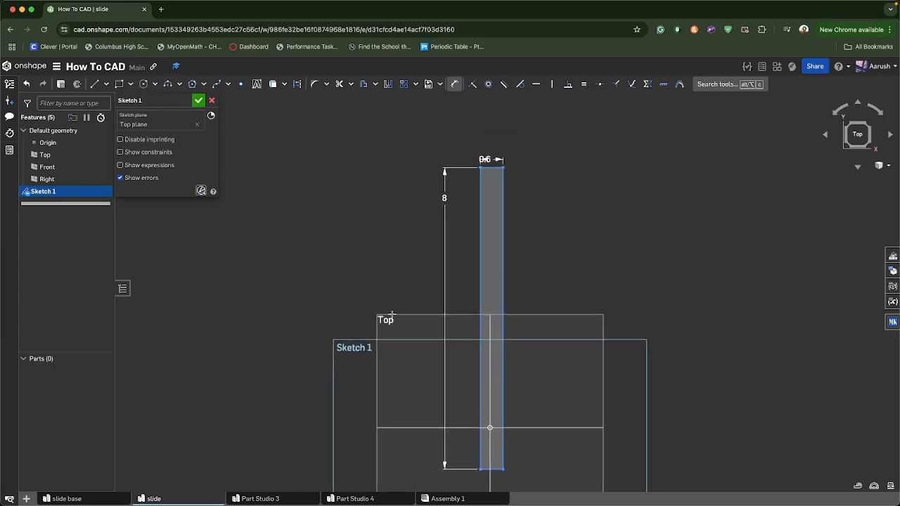
click(61, 84)
click(186, 179)
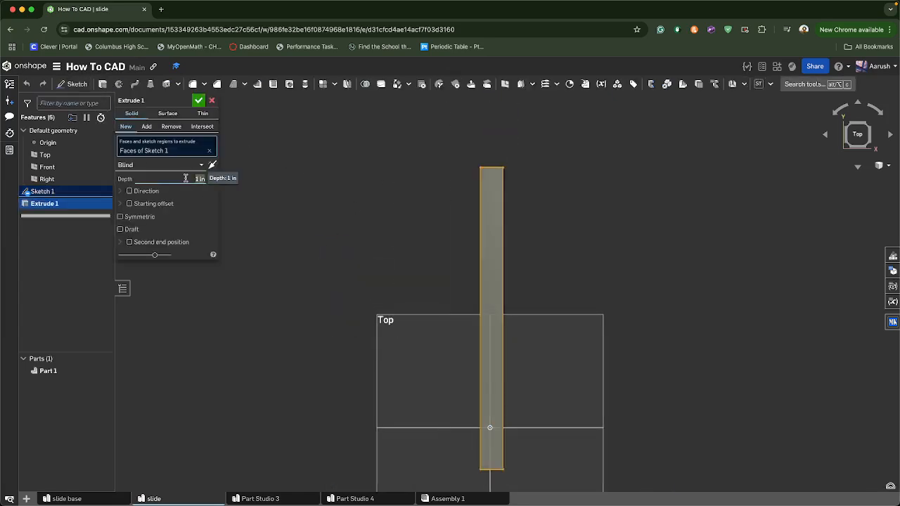
click(198, 101)
right_drag(408, 257, 423, 230)
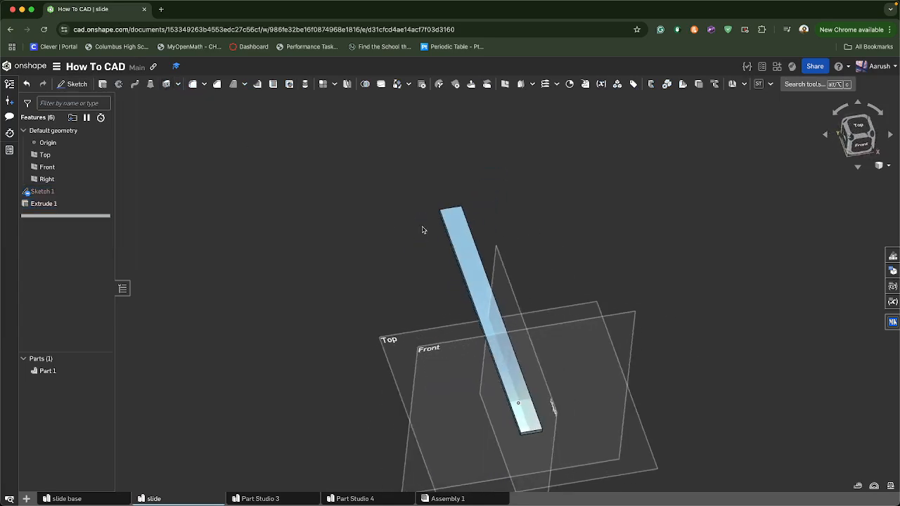
Start a sketch on the bar's top face and draw a corner rectangle spanning the bar's full length, about 4.1 in wide
right_drag(256, 126, 239, 119)
click(73, 83)
click(476, 259)
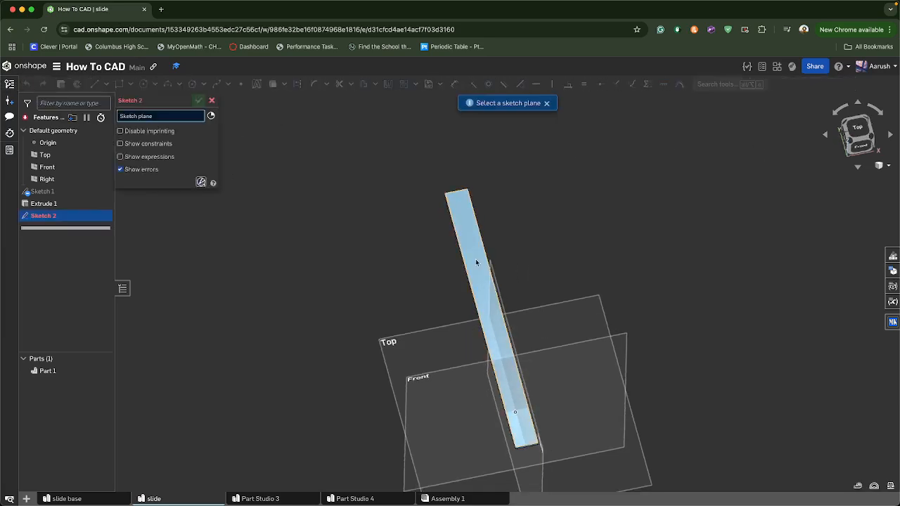
right_drag(376, 213, 367, 227)
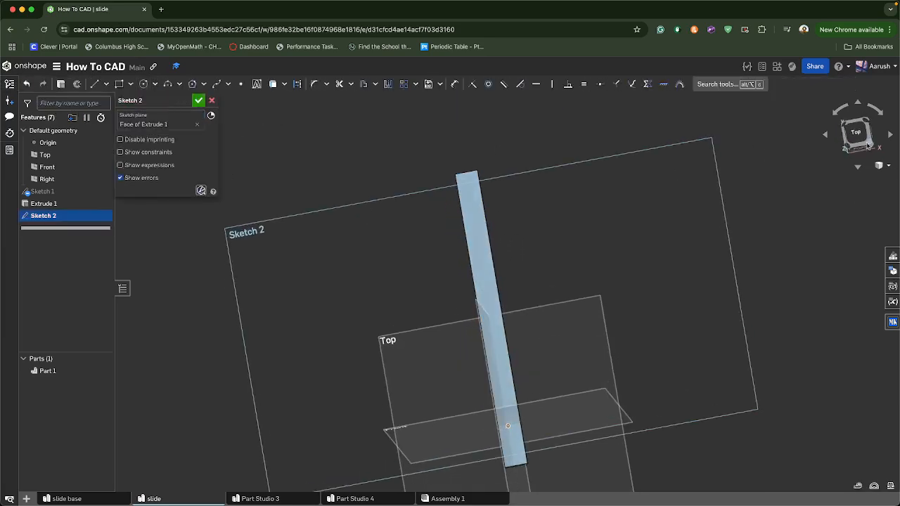
click(857, 131)
click(120, 85)
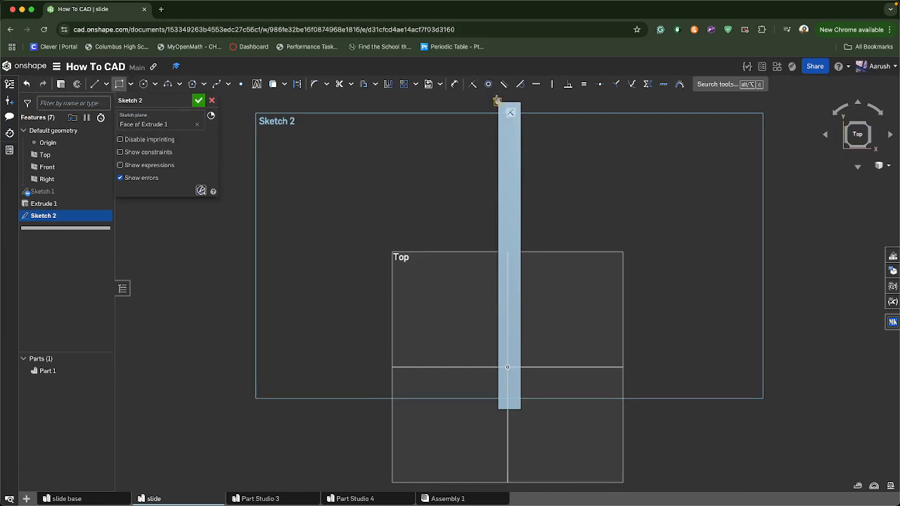
click(428, 102)
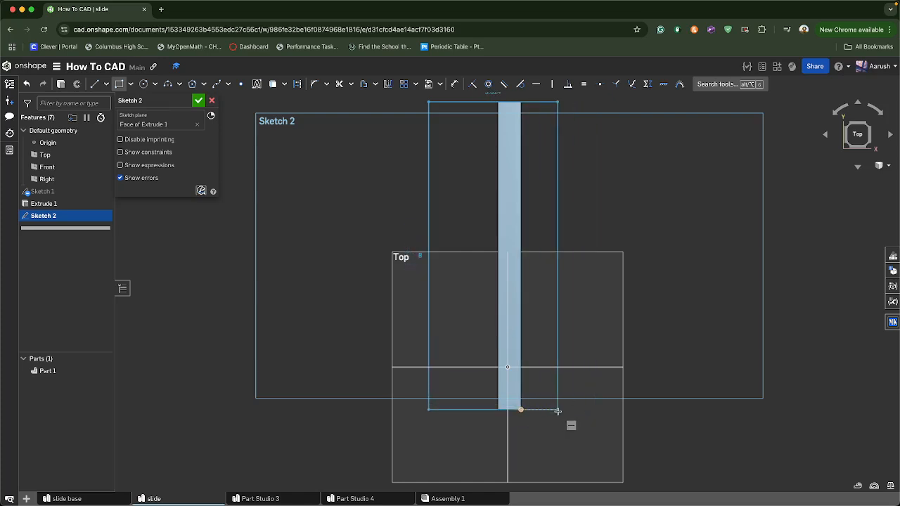
click(588, 409)
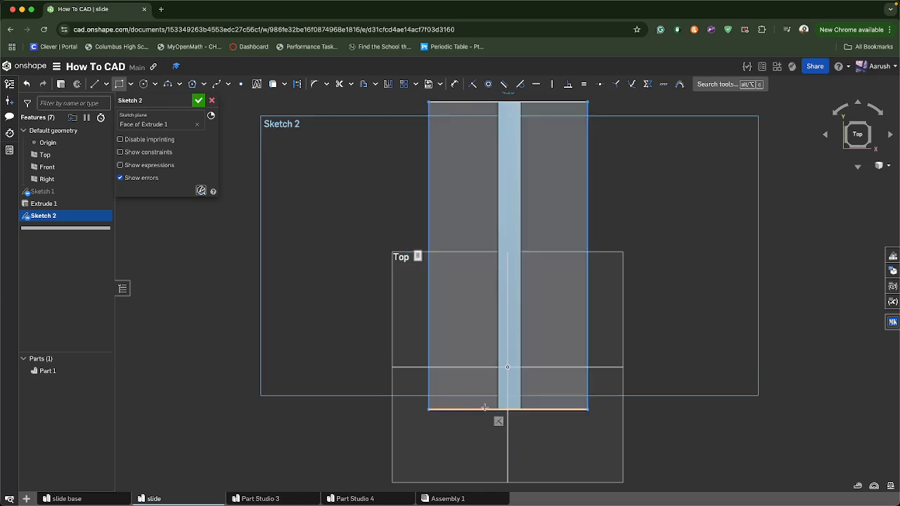
Dimension the outer rectangle's width as 3 in
scroll(563, 359, down, 3)
middle_drag(544, 314, 514, 336)
key(d)
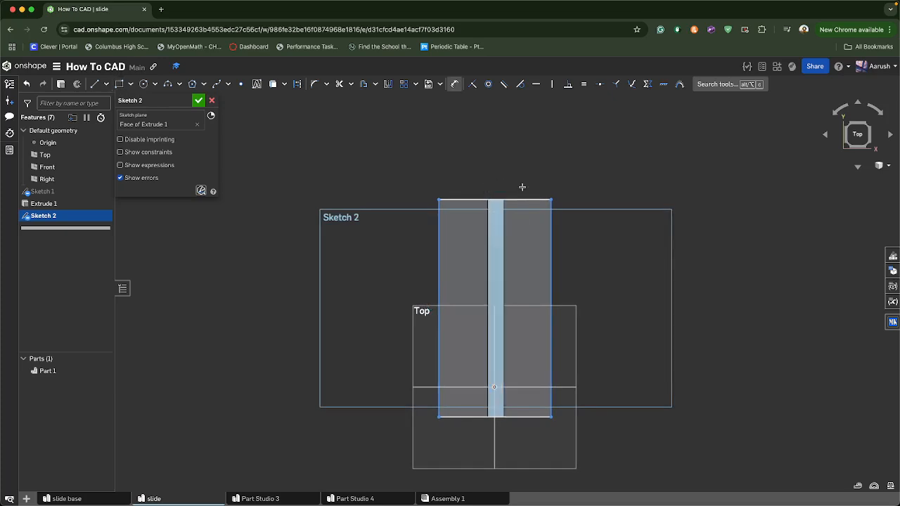
click(523, 199)
click(527, 180)
text(5)
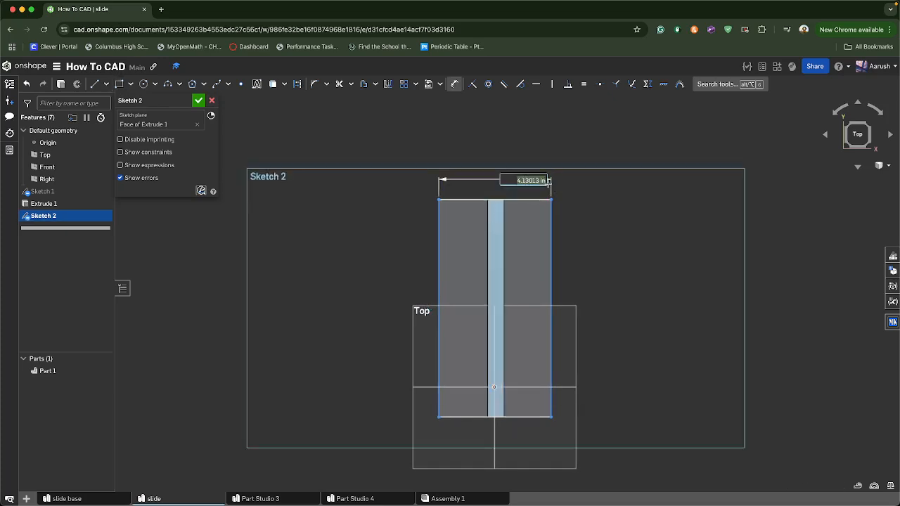
key(Return)
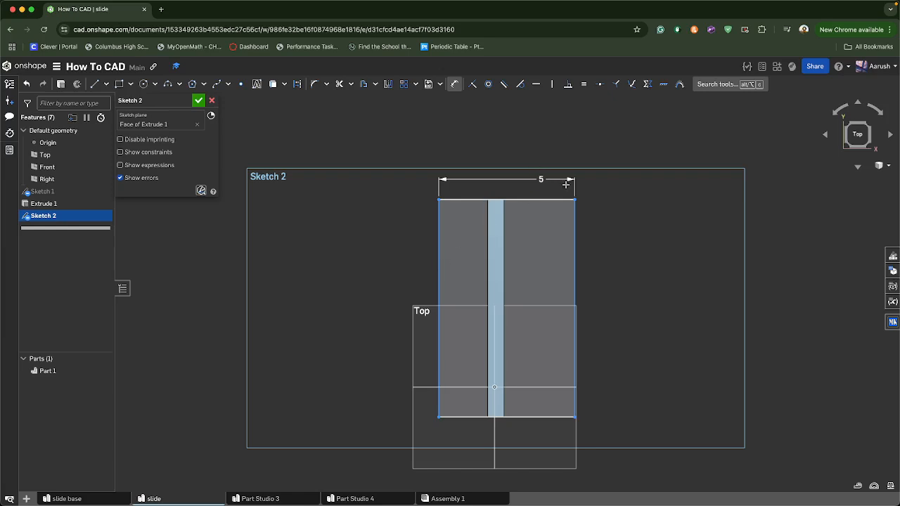
double_click(541, 179)
text(3)
key(Return)
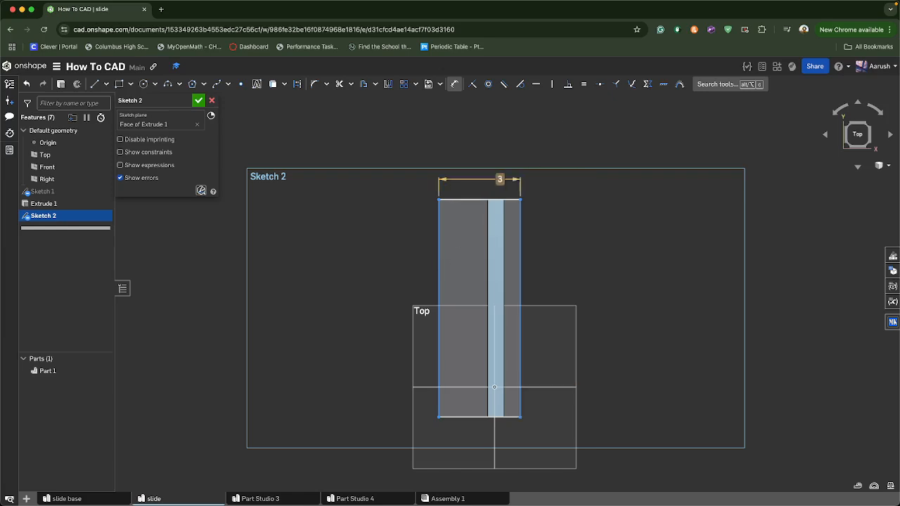
Dimension the offset between the rectangle's left edge and the bar's left edge
click(484, 300)
click(440, 285)
click(442, 461)
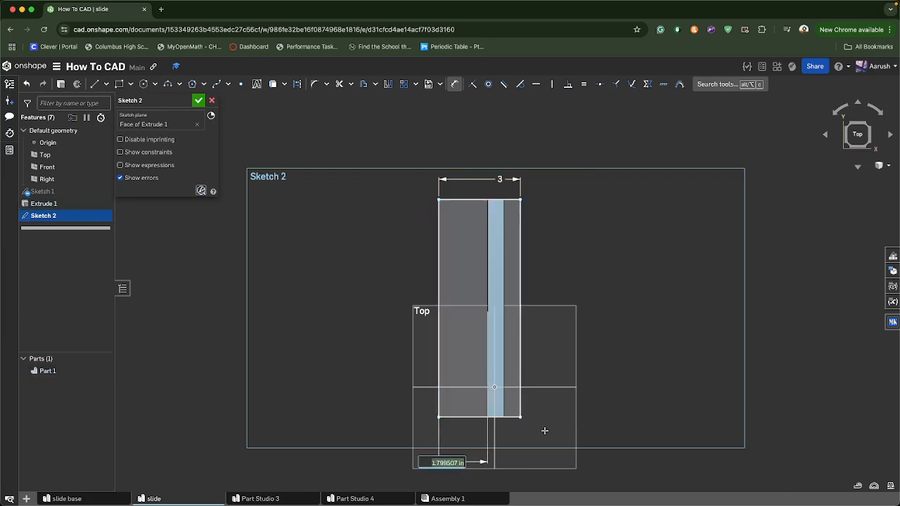
text(0)
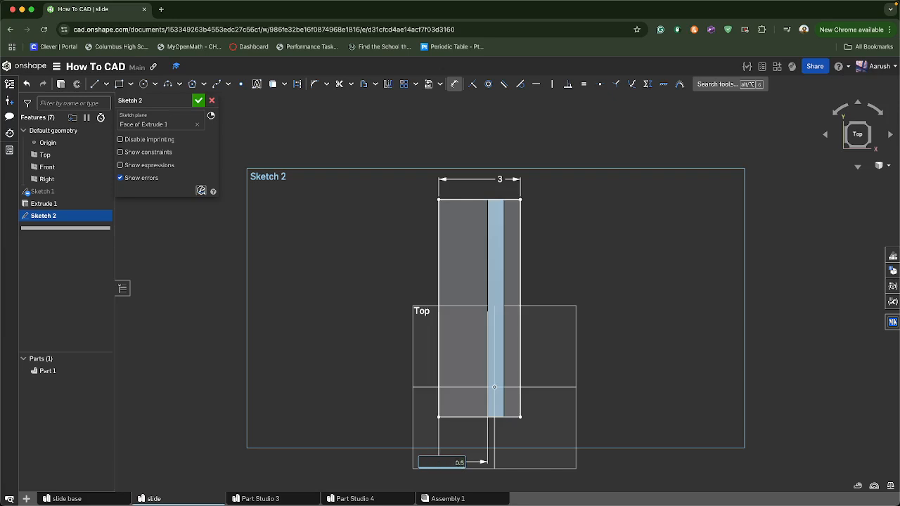
text(.5)
key(Return)
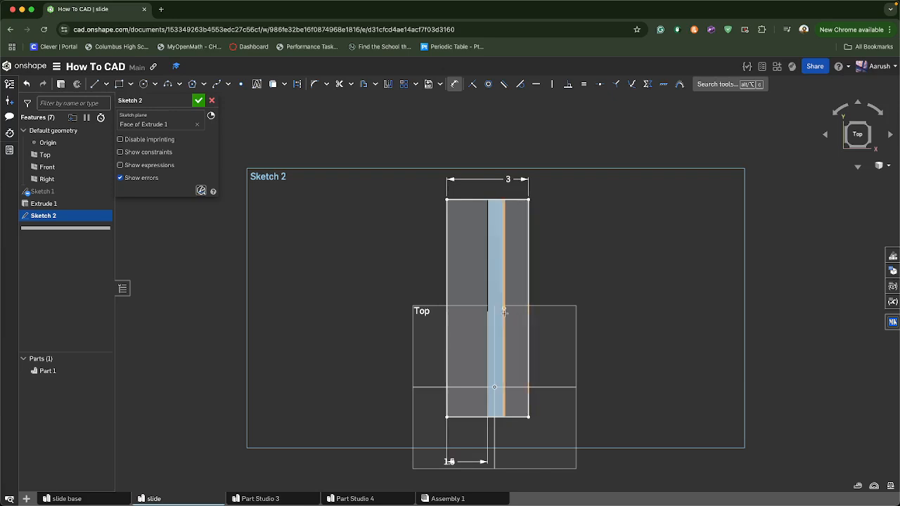
scroll(475, 431, up, 2)
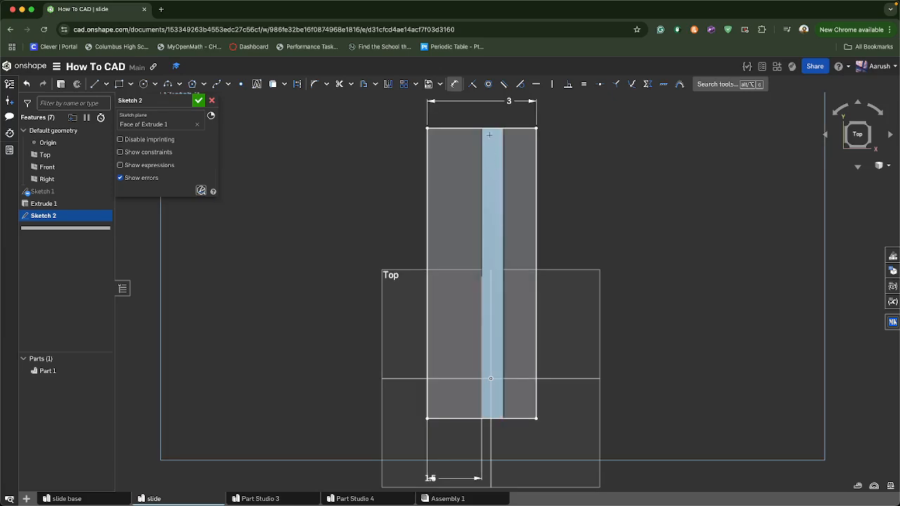
double_click(430, 477)
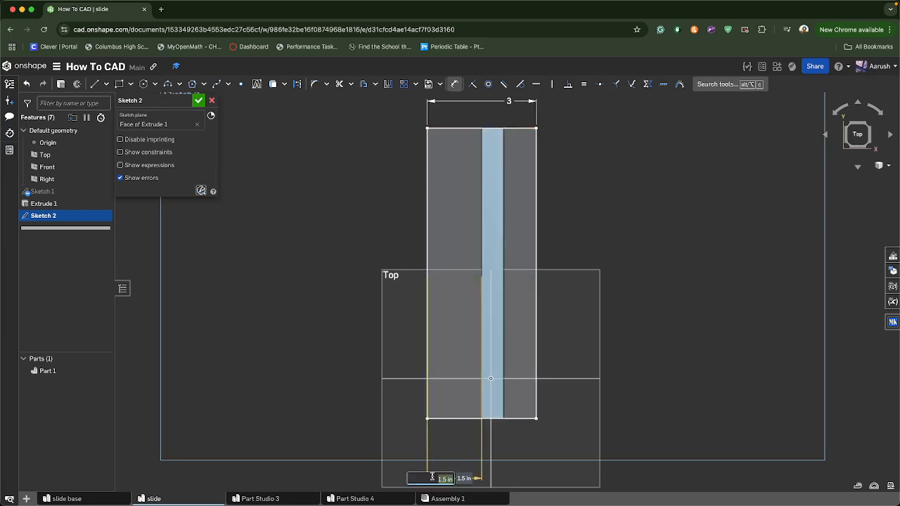
click(448, 478)
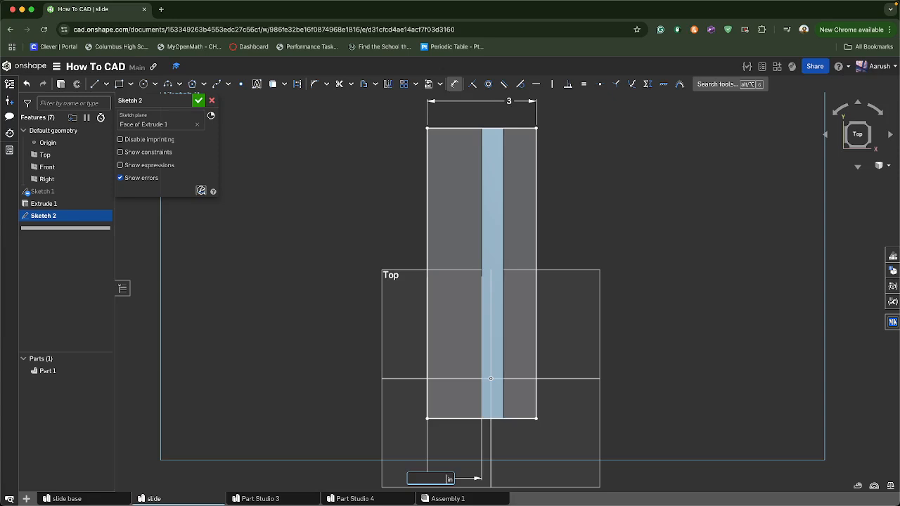
key(Return)
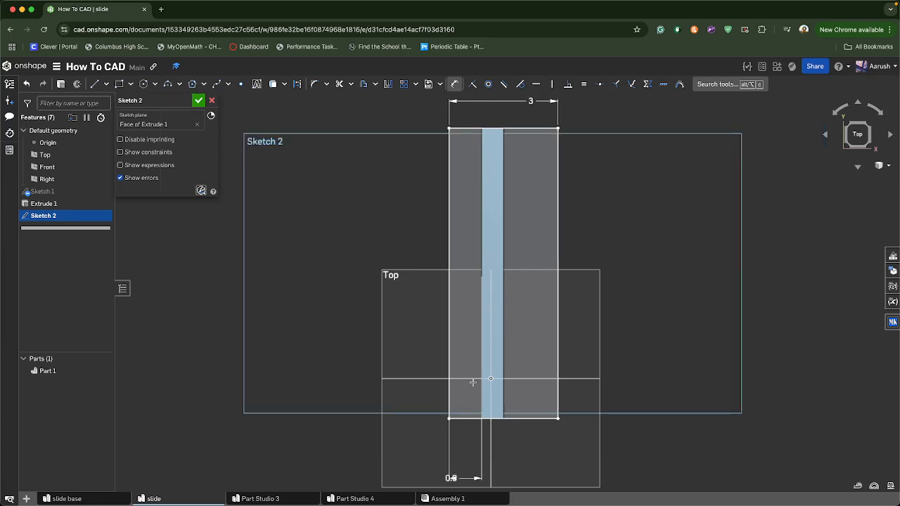
Dimension the offset between the bar's right edge and the rectangle's right edge as 0.8 in
click(503, 280)
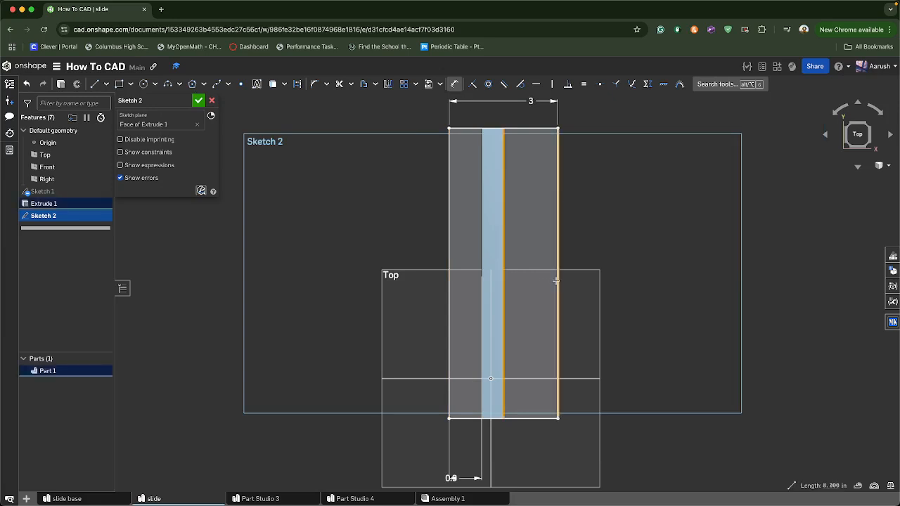
click(557, 286)
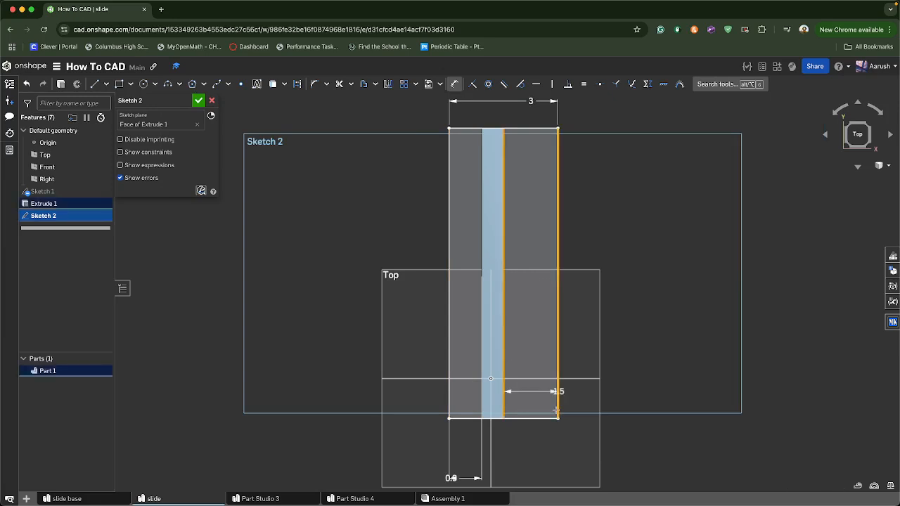
click(559, 475)
text(0.)
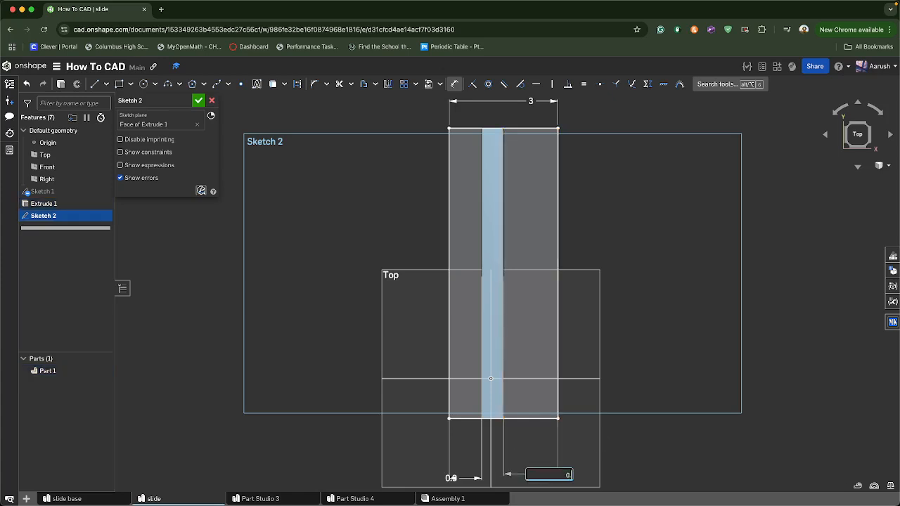
text(8)
key(Return)
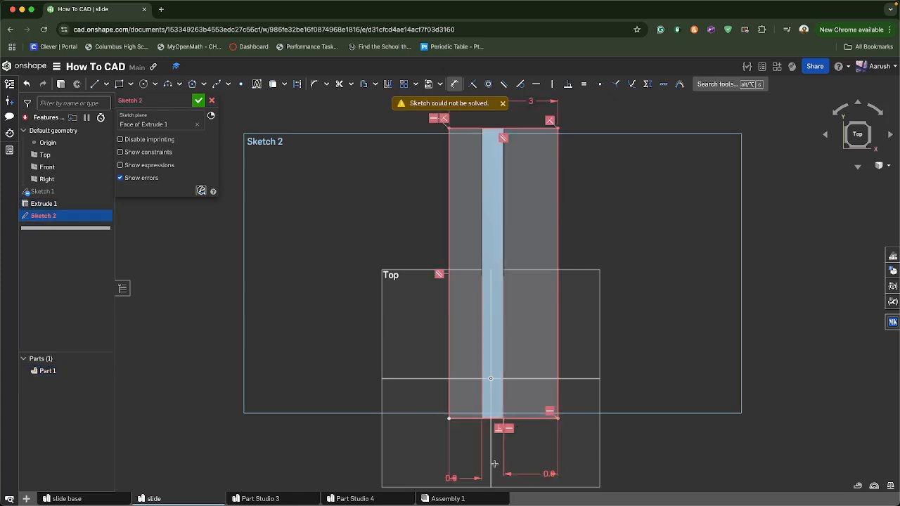
Set the left offset dimension to 0.96 in
double_click(455, 479)
click(466, 480)
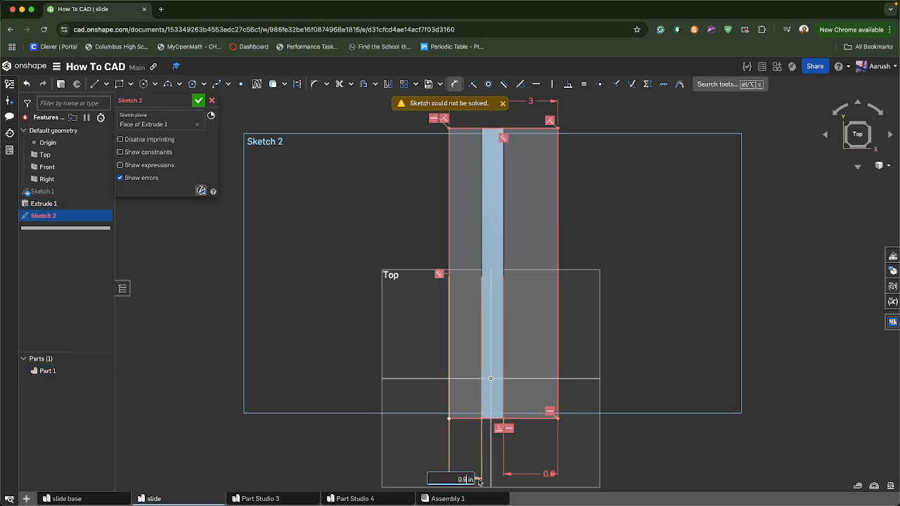
key(Return)
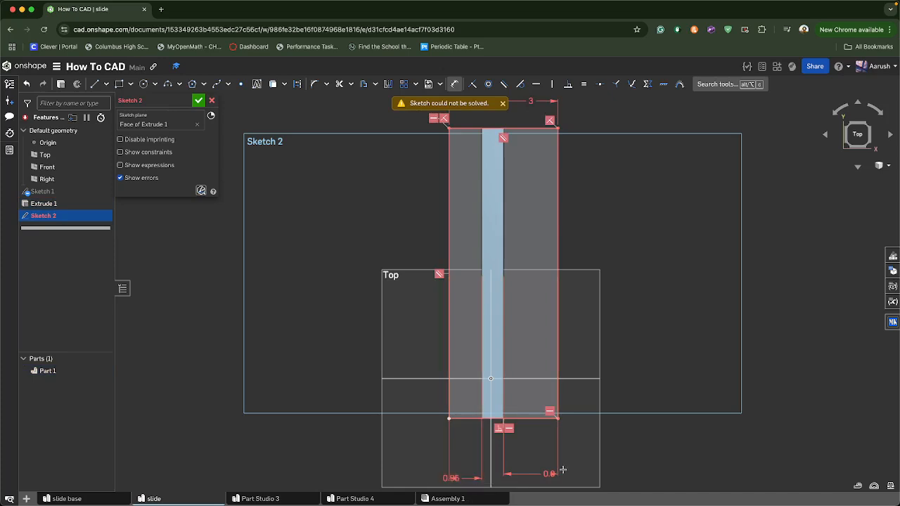
Delete the right offset dimension between the bar and the rectangle
double_click(555, 474)
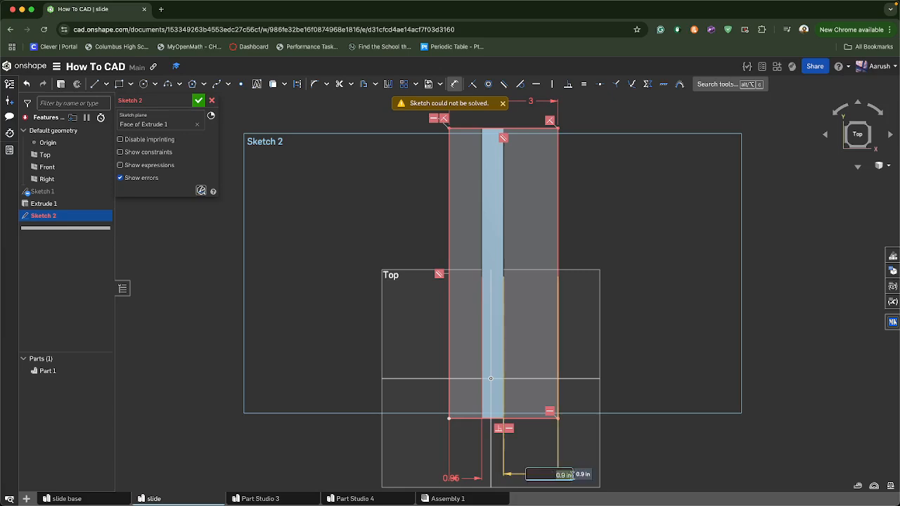
right_click(655, 446)
click(592, 461)
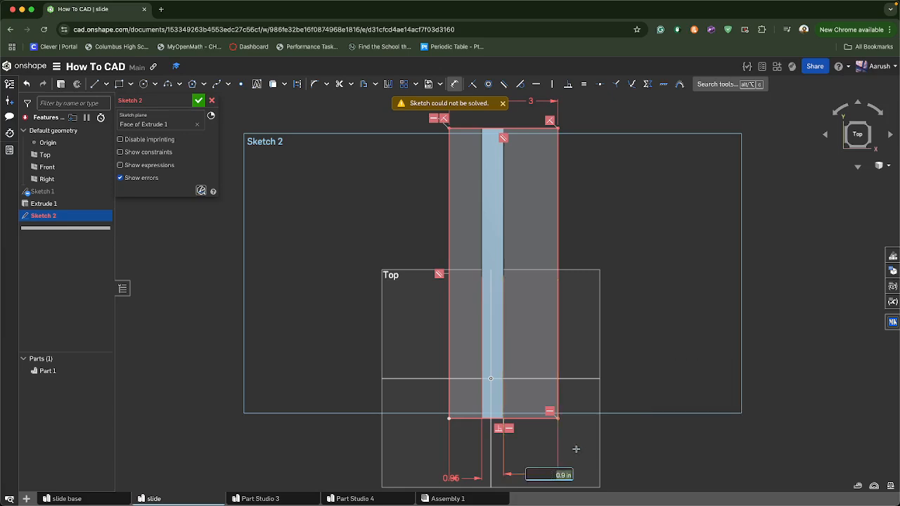
key(BackSpace)
right_click(314, 285)
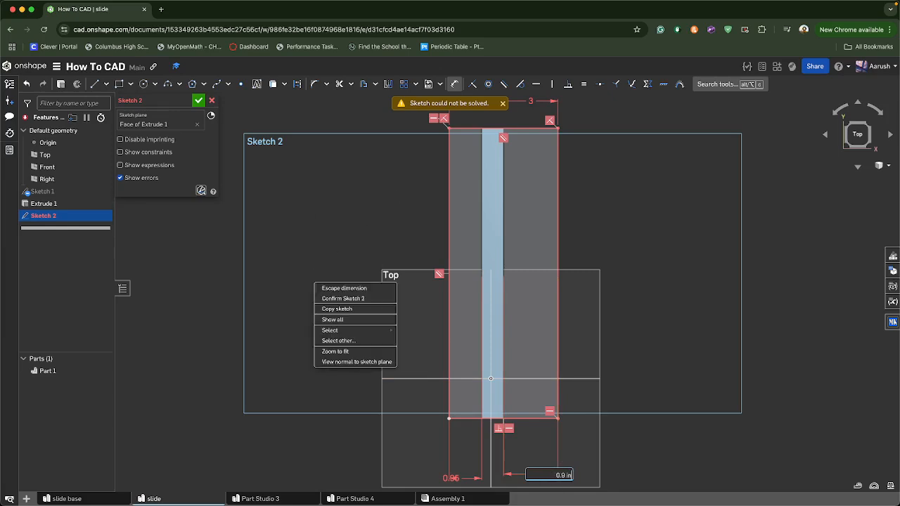
key(Return)
click(547, 475)
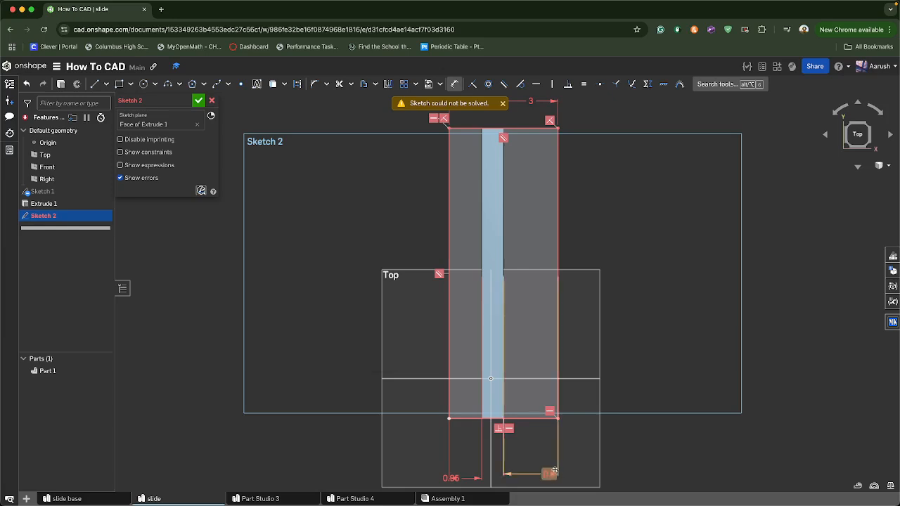
key(Delete)
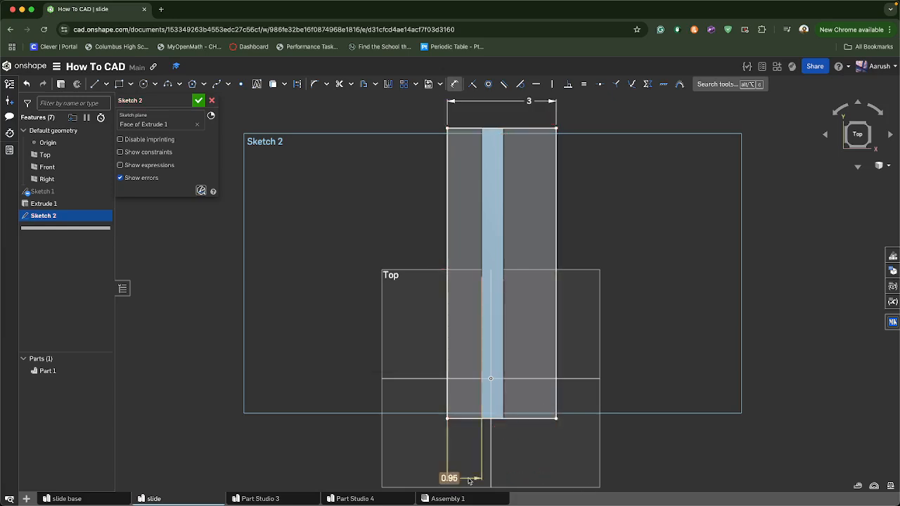
Open the left offset for editing and calculate 3-0.6 and 2.4/2 in a new browser tab's address bar
double_click(464, 479)
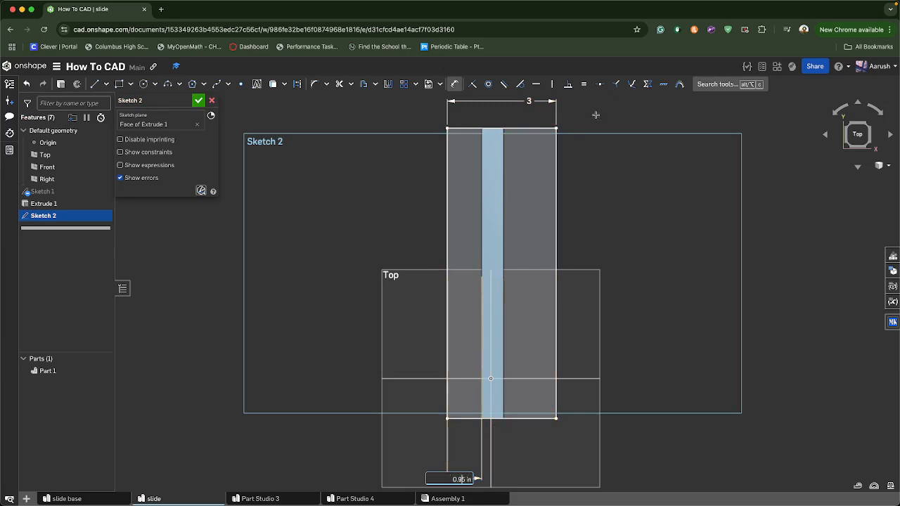
click(161, 9)
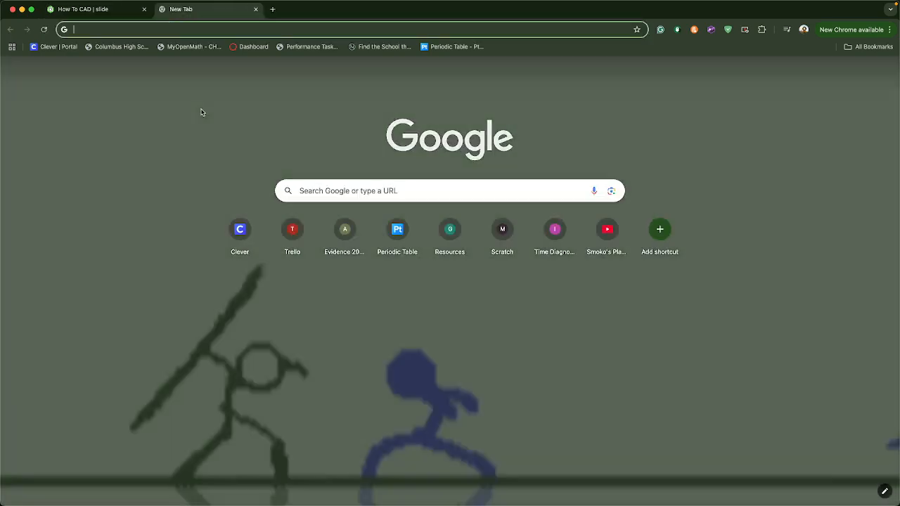
text(3-0.6)
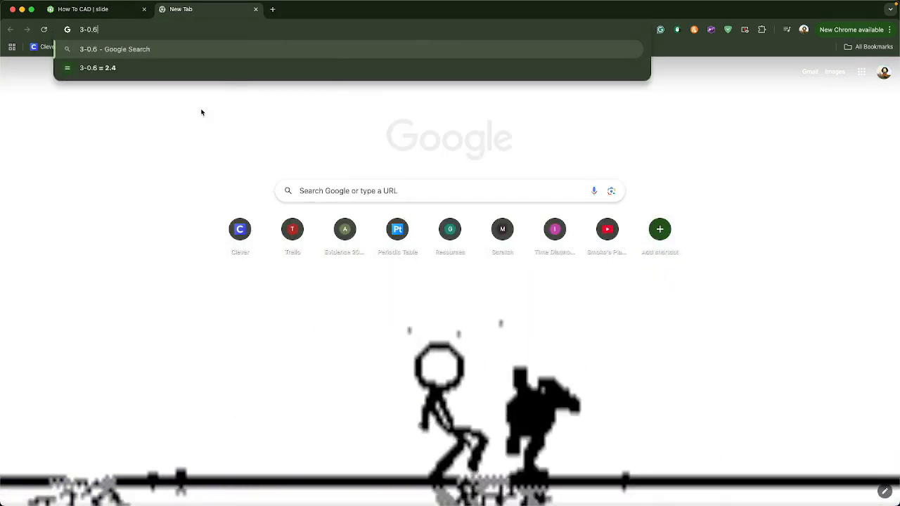
text(\\)
key(BackSpace)
key(BackSpace)
key(BackSpace)
key(BackSpace)
key(BackSpace)
key(BackSpace)
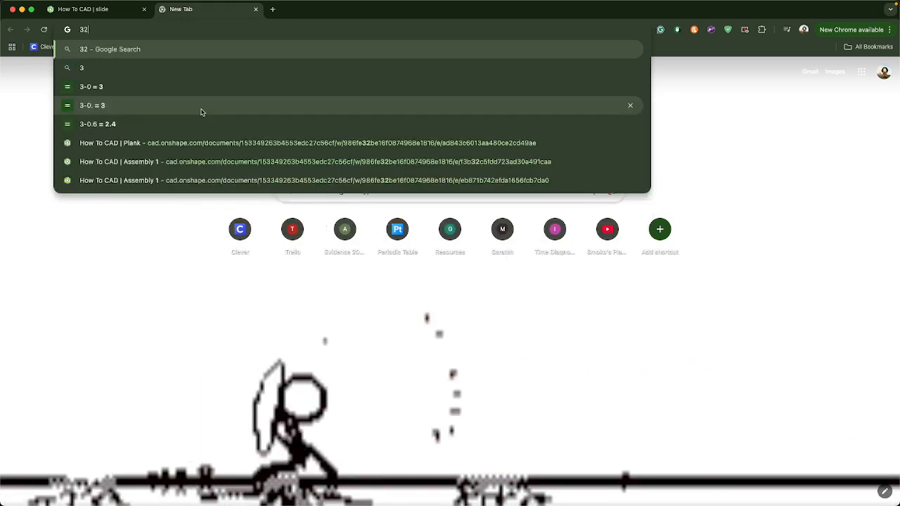
text(2.4/)
key(BackSpace)
key(BackSpace)
key(BackSpace)
key(BackSpace)
key(BackSpace)
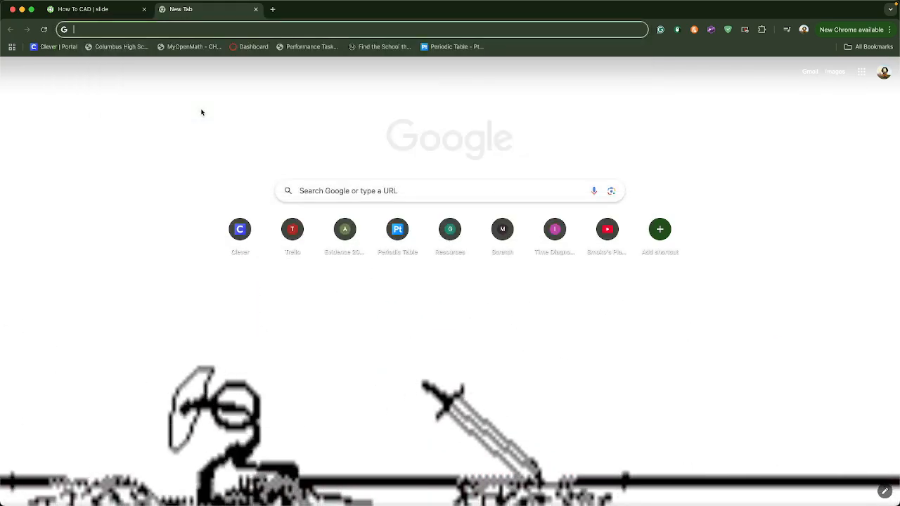
text(2.4/2)
key(BackSpace)
key(BackSpace)
key(BackSpace)
key(BackSpace)
key(BackSpace)
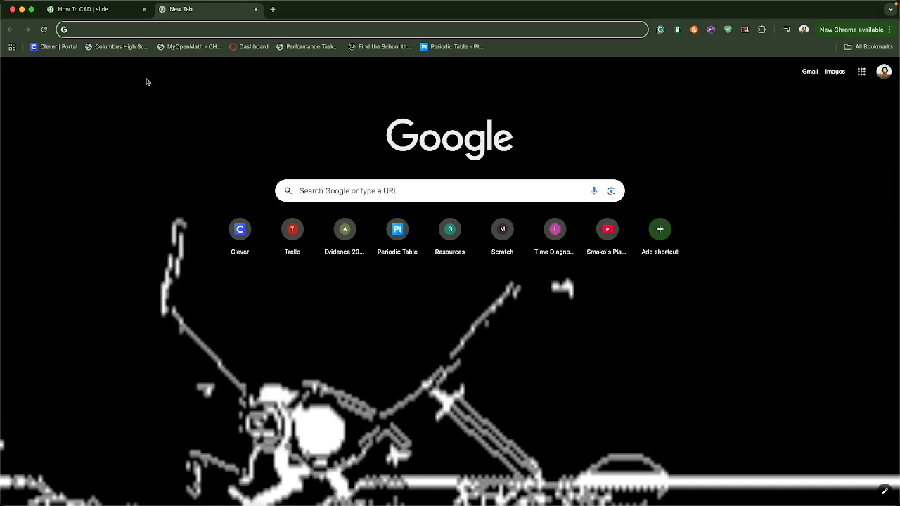
Return to the sketch and set the left offset dimension to 1.2 in
click(115, 10)
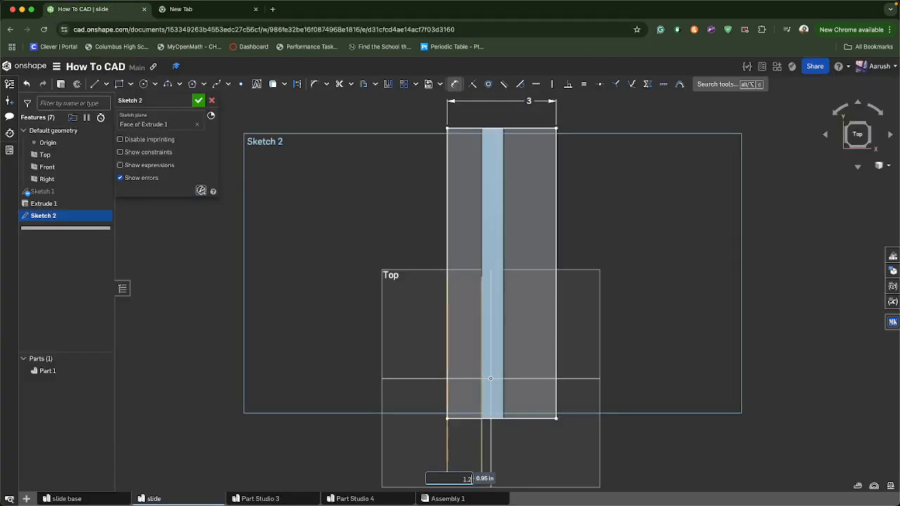
text(1.2)
key(Return)
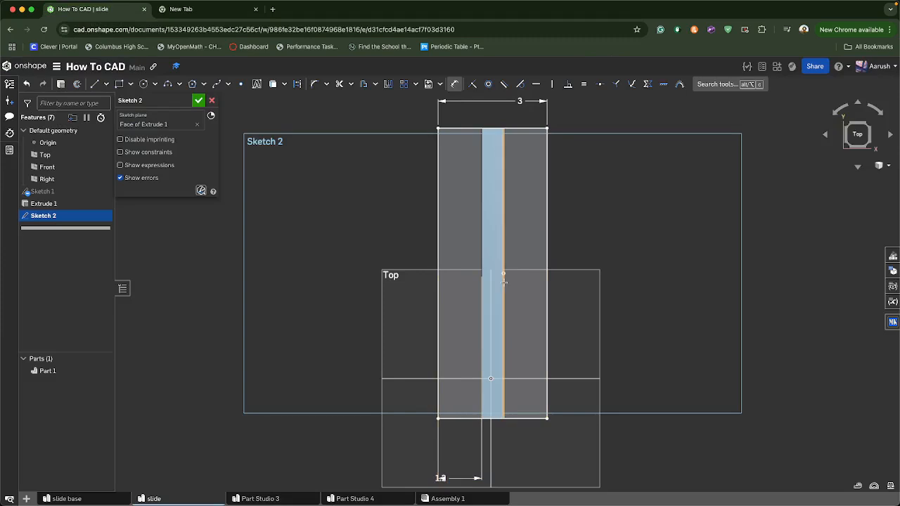
Dimension the right offset between the slot line and the rectangle's right edge
click(503, 282)
click(547, 288)
click(566, 458)
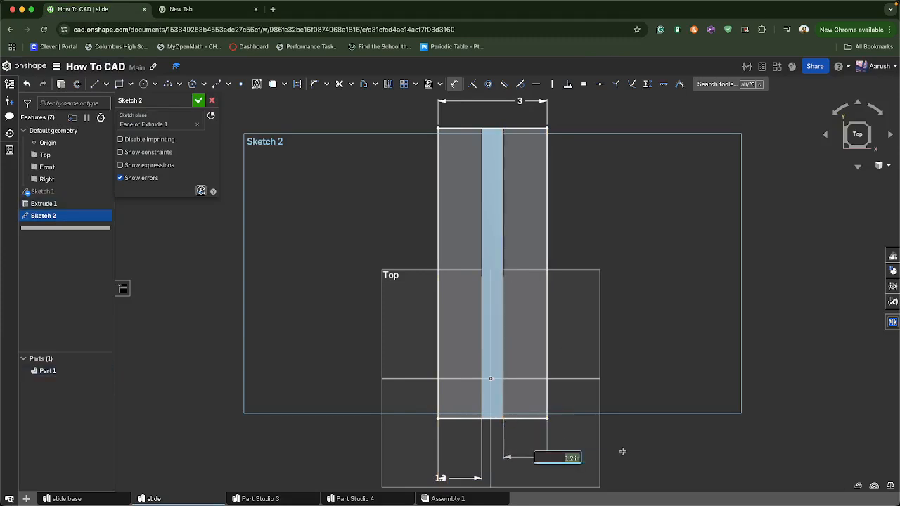
key(Return)
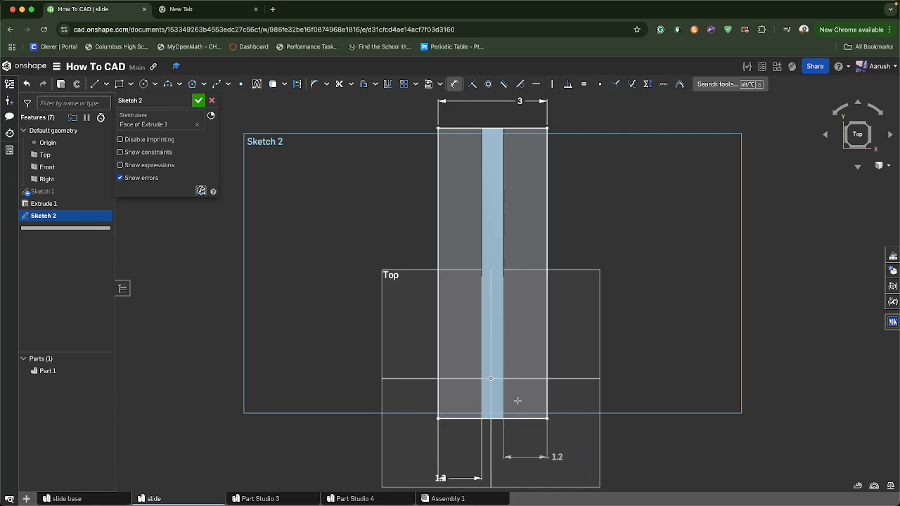
Finish the sketch and extrude its faces 0.1 in, adding them to Part 1
scroll(511, 365, up, 1)
scroll(513, 346, down, 1)
middle_drag(501, 255, 488, 323)
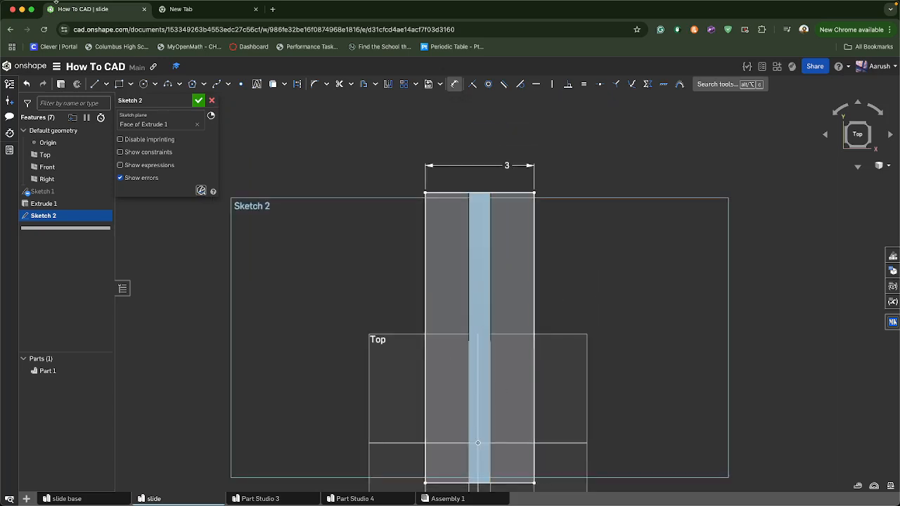
click(61, 84)
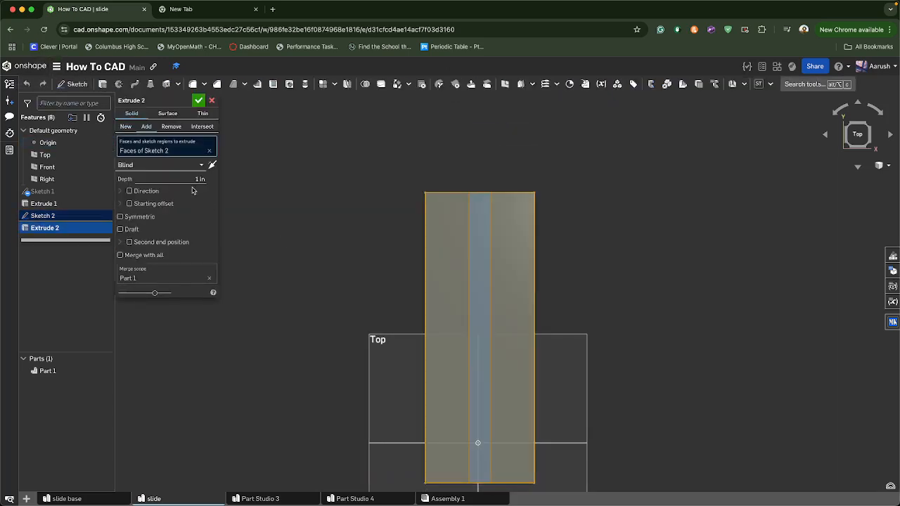
click(201, 175)
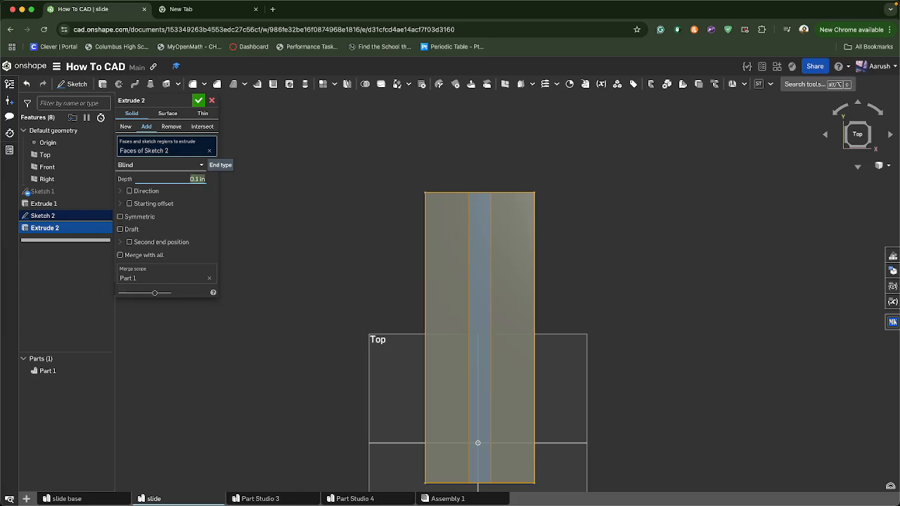
click(196, 100)
Change Part 1's appearance to an orange colour from the palette
right_drag(303, 312, 440, 297)
right_click(449, 310)
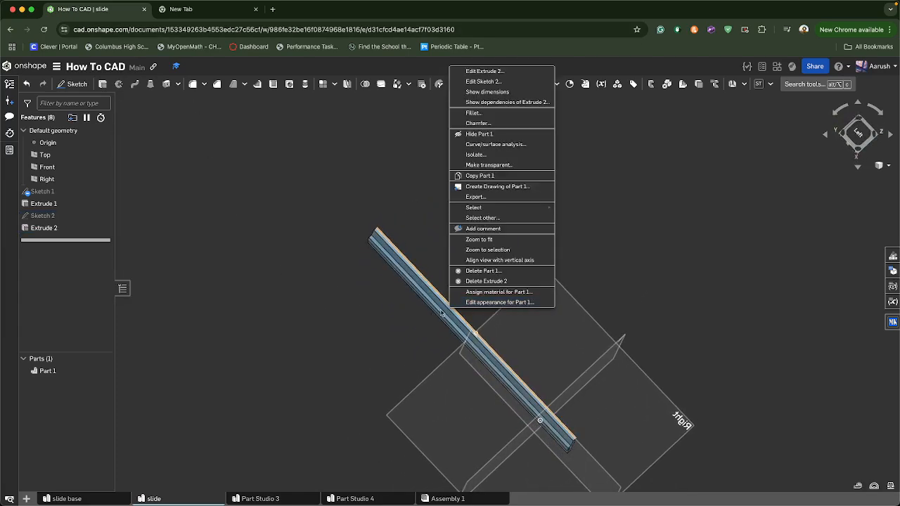
click(489, 302)
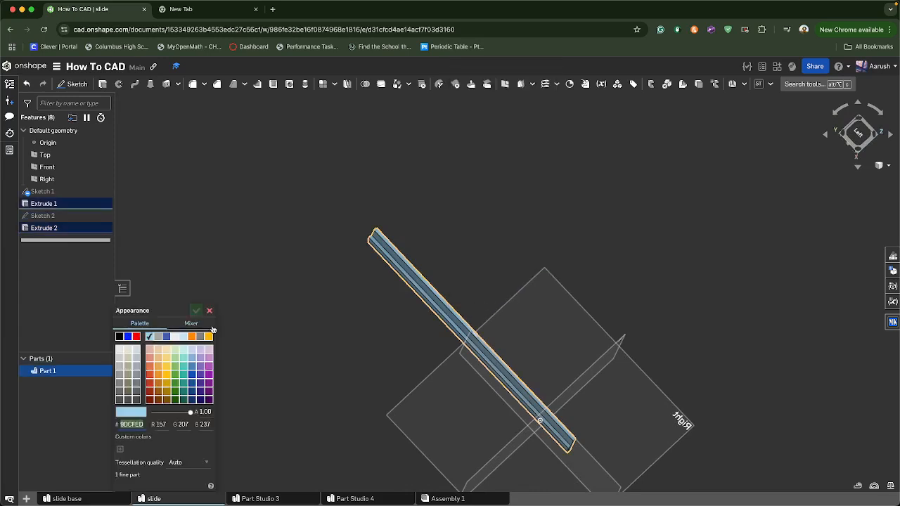
click(209, 338)
click(196, 310)
Move the Assembly 1 tab beside the slide tab and rename it full slide
right_drag(246, 327, 417, 466)
drag(436, 497, 259, 500)
right_click(259, 501)
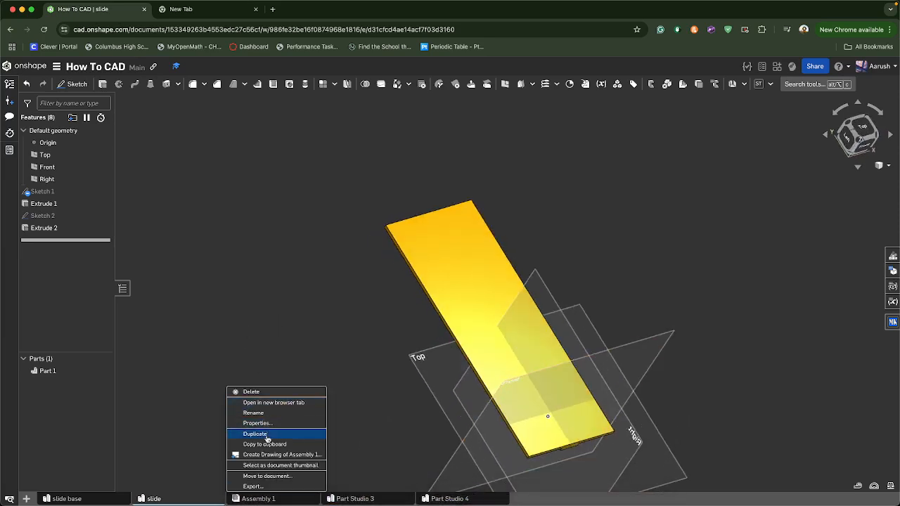
click(271, 413)
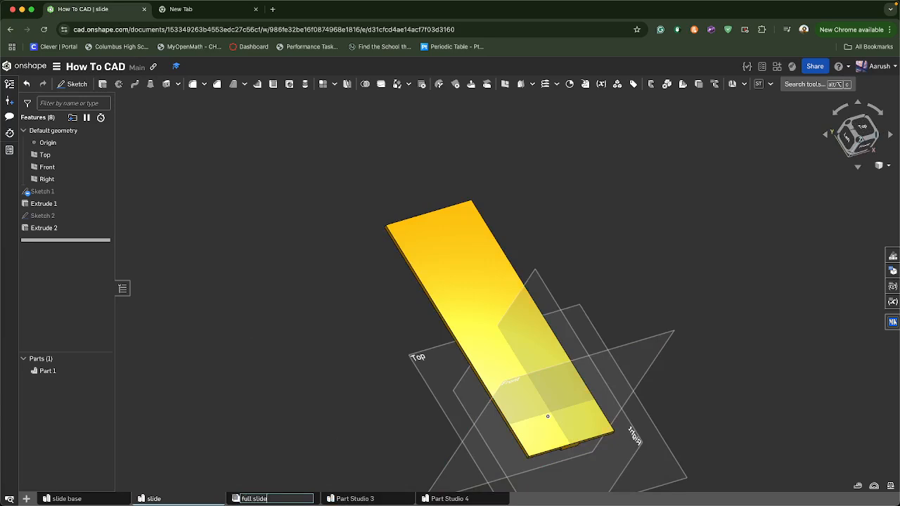
key(Return)
Create a new tab folder and rename it slides
click(28, 499)
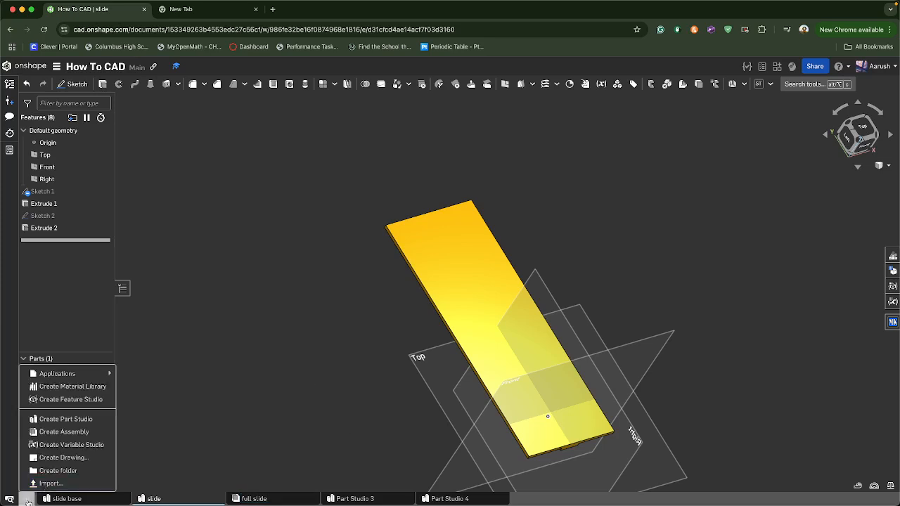
click(60, 469)
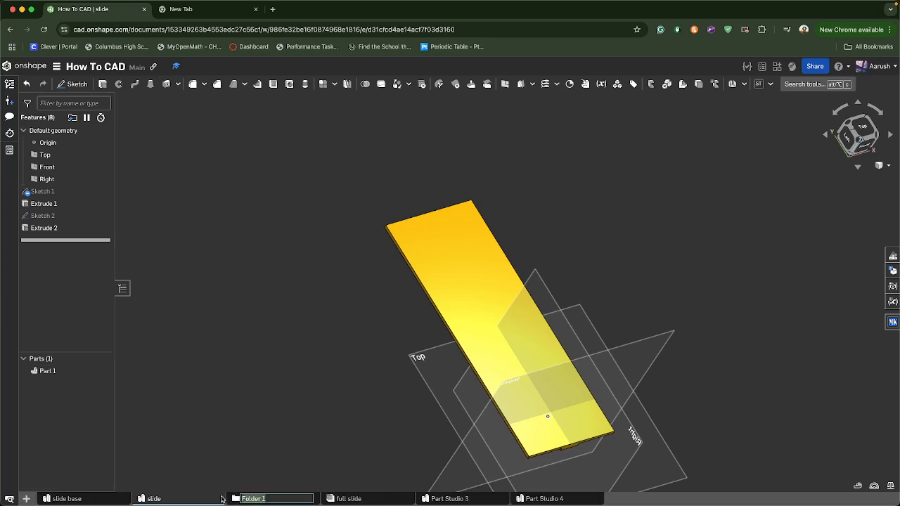
key(Return)
right_click(296, 495)
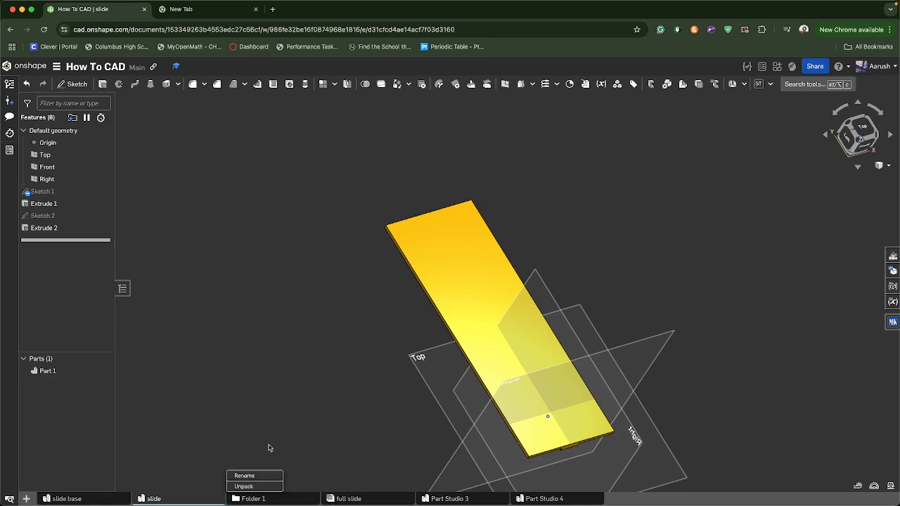
click(247, 475)
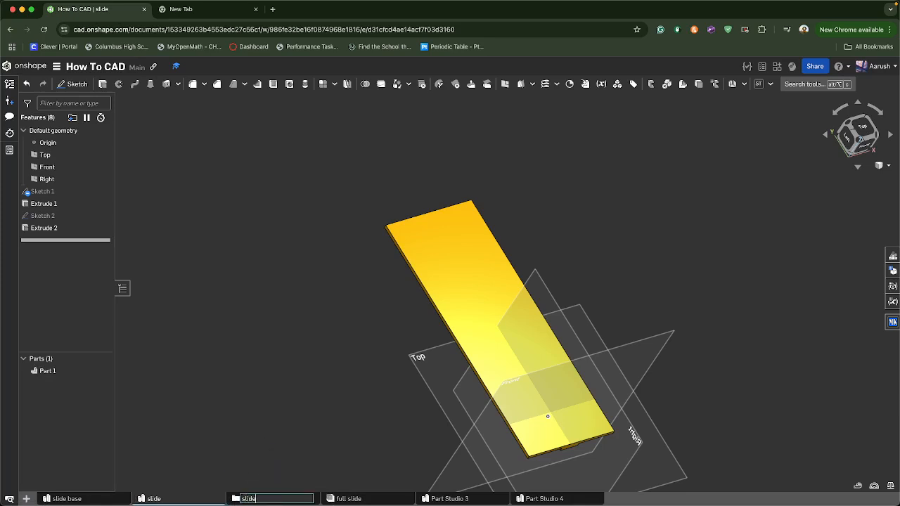
text(slides)
key(Return)
Rearrange the tabs so the slides folder comes first, holding Part Studio 3 and Part Studio 4
drag(114, 499, 254, 496)
drag(83, 500, 62, 498)
click(67, 499)
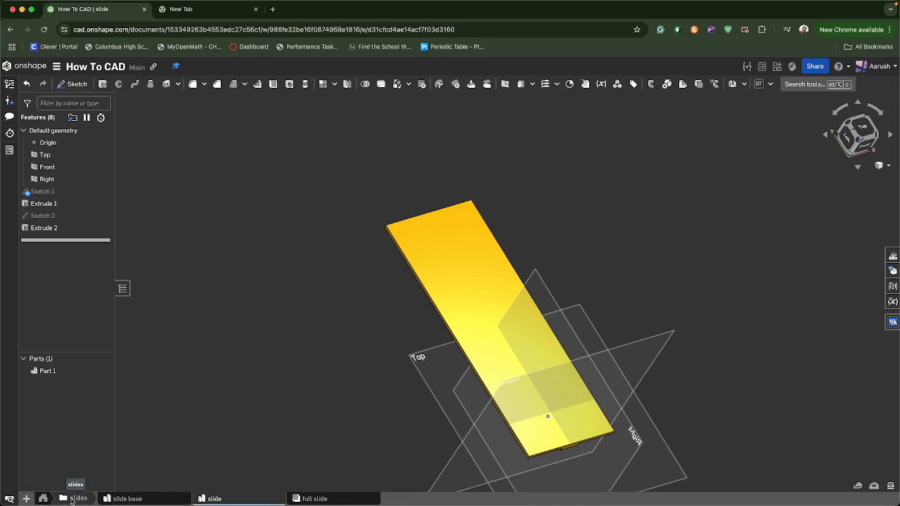
click(44, 499)
click(77, 499)
scroll(380, 355, down, 1)
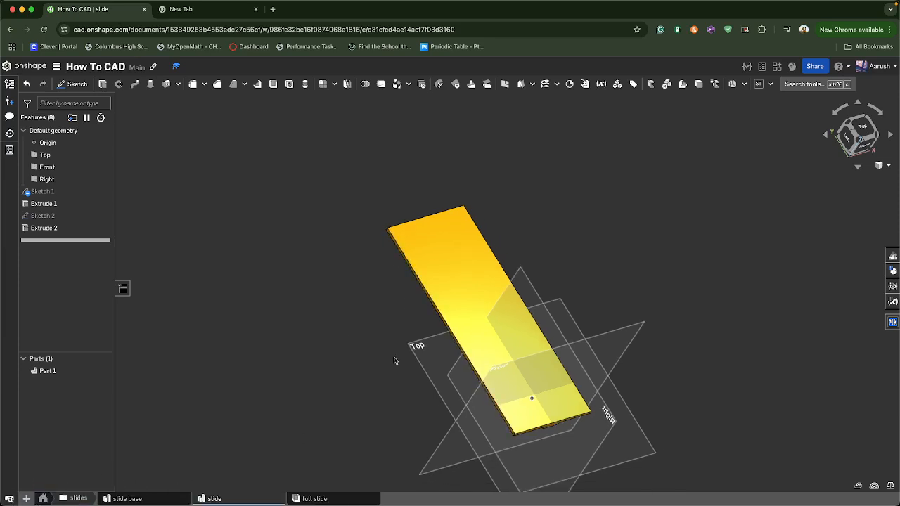
Open the full slide assembly and insert the slide base and slide Part Studios, then view from the front
click(301, 499)
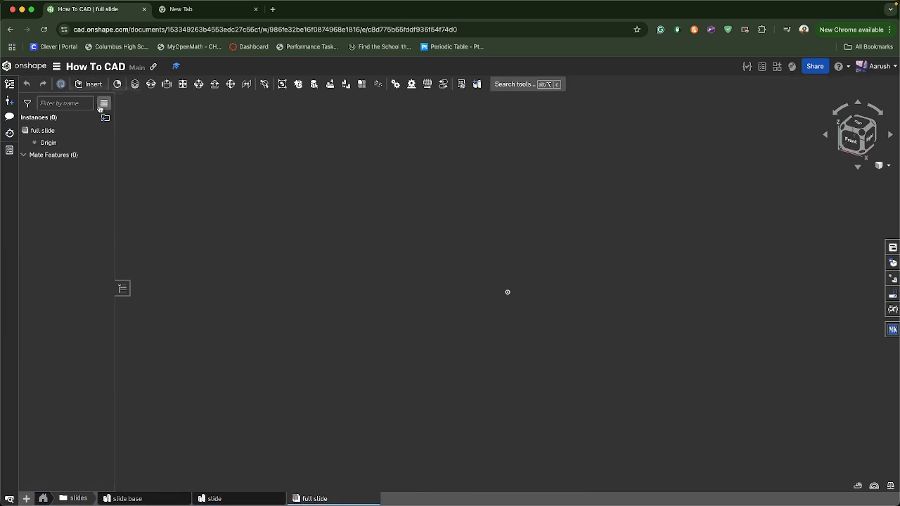
click(90, 84)
click(163, 234)
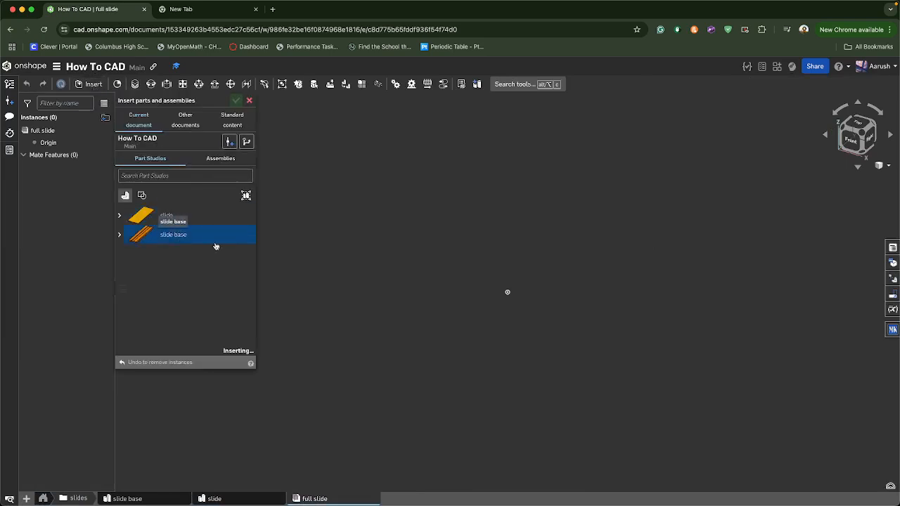
click(166, 215)
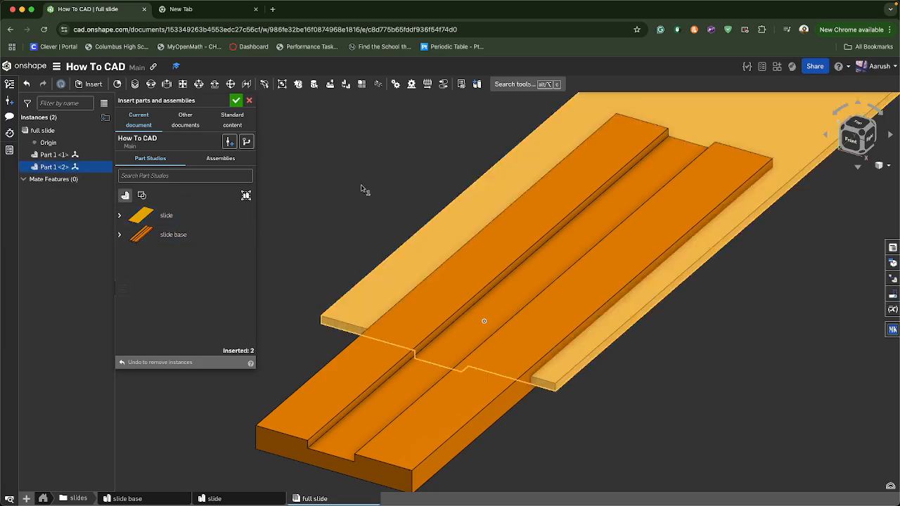
click(310, 158)
click(237, 102)
key(shift+1)
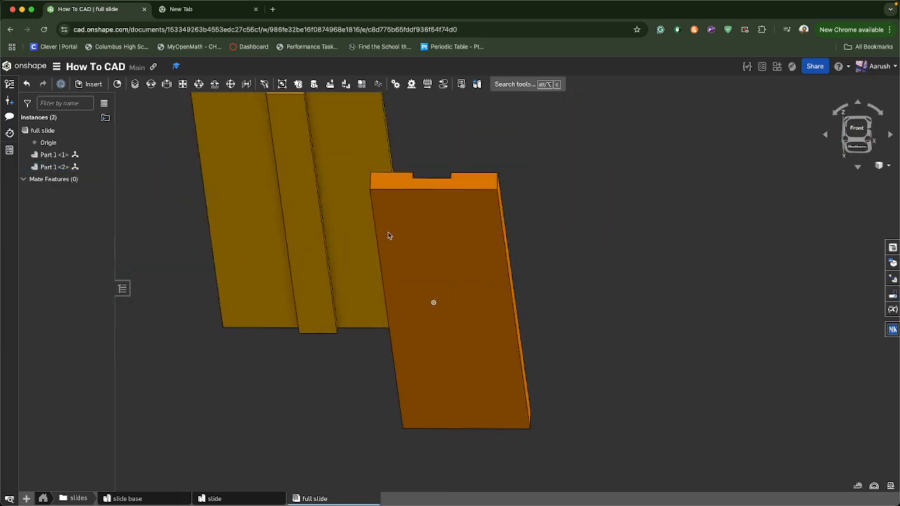
Fix the slide base instance in place
right_drag(357, 217, 326, 204)
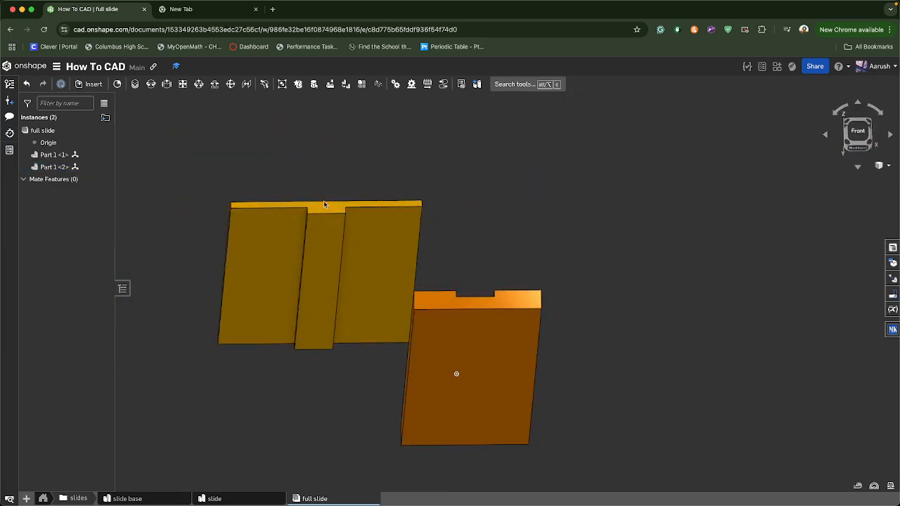
right_click(443, 367)
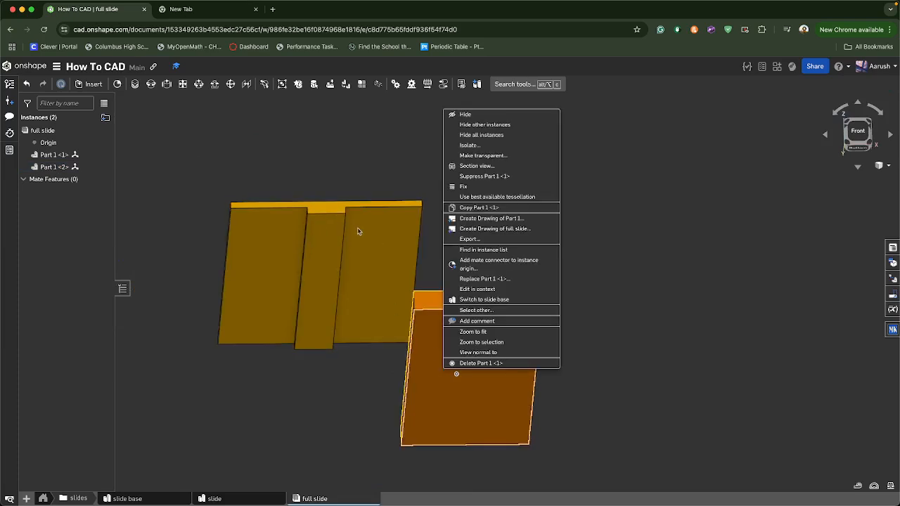
click(463, 187)
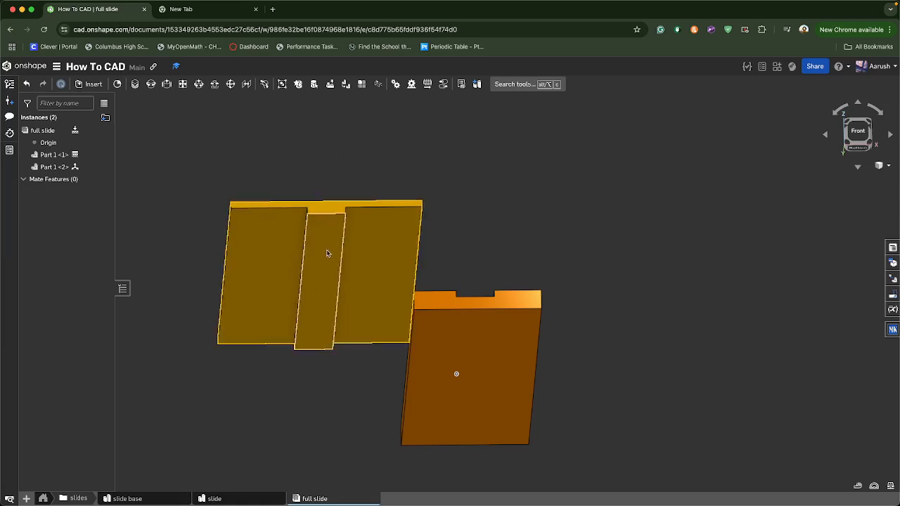
right_drag(237, 124, 200, 111)
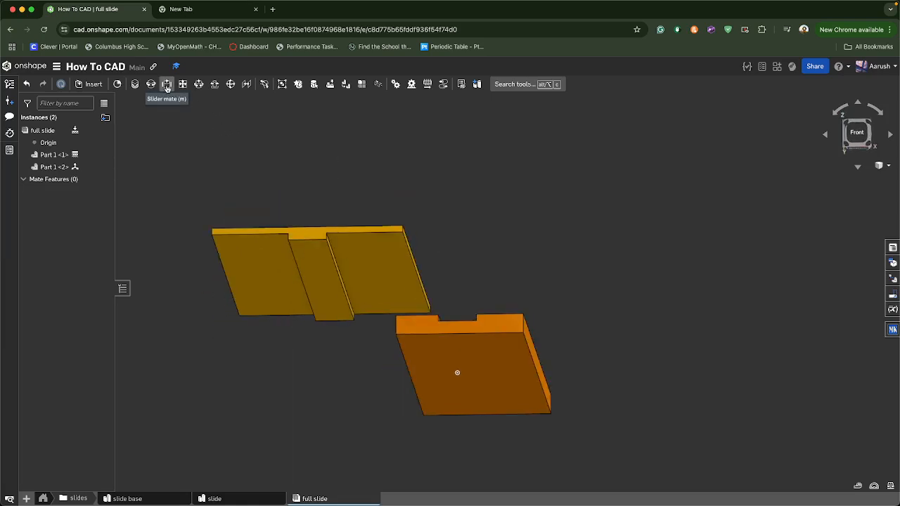
Start a Slider mate and pick a mate connector at the middle of the slide's underside edge
click(166, 84)
right_drag(328, 183, 336, 334)
scroll(305, 278, down, 2)
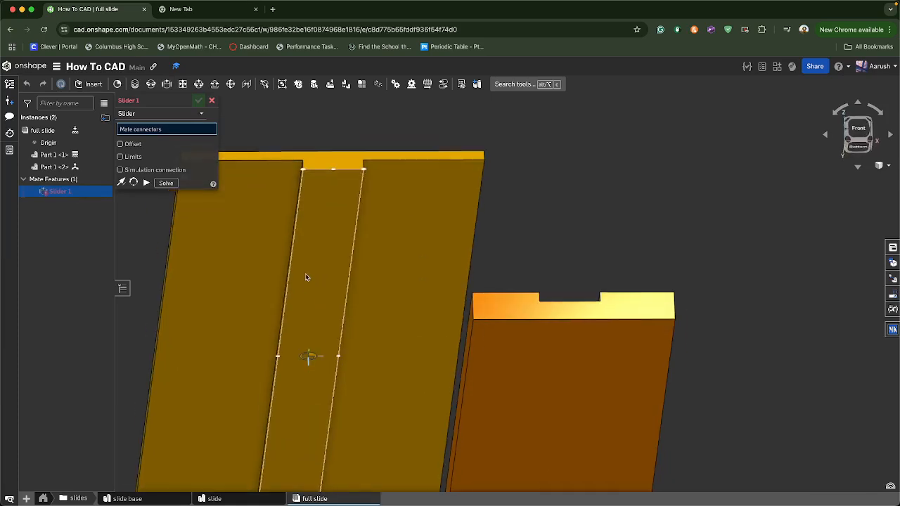
scroll(305, 278, down, 5)
right_drag(305, 274, 307, 282)
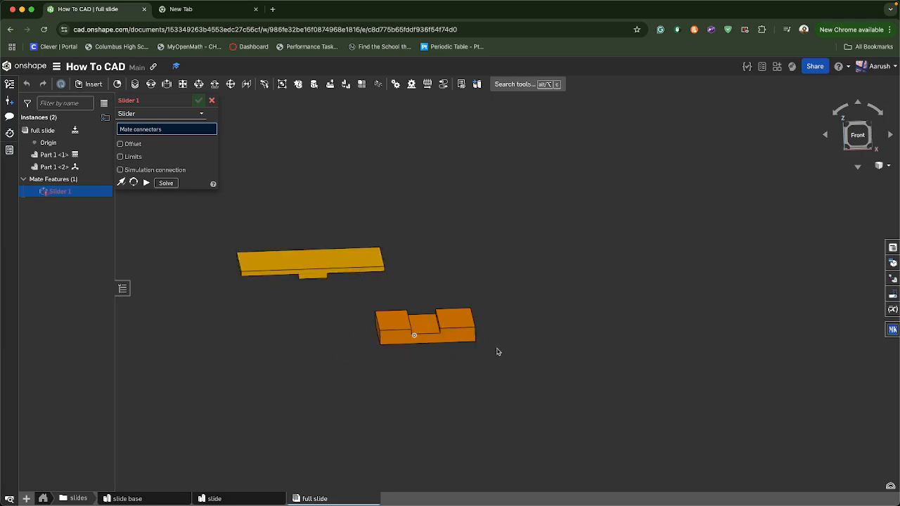
scroll(317, 283, up, 8)
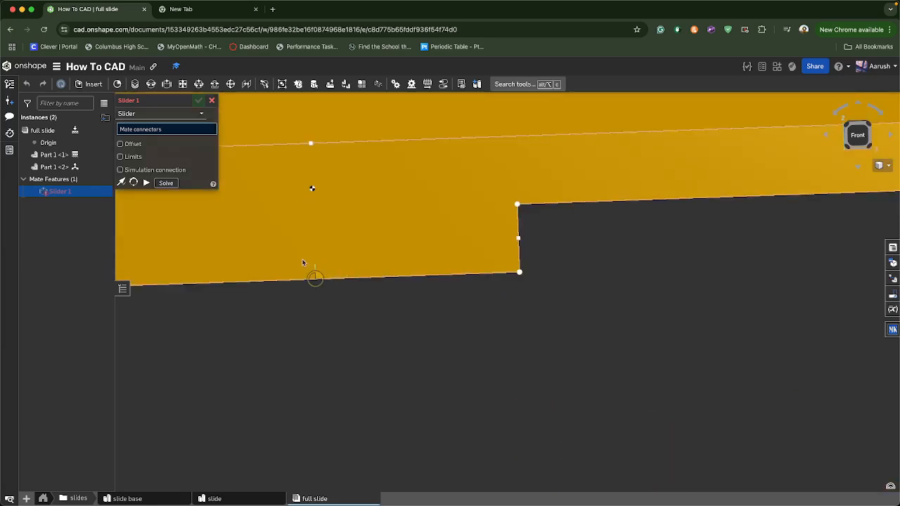
click(303, 263)
Pick the matching connector on the base slot's edge and confirm the Slider mate
scroll(320, 282, down, 5)
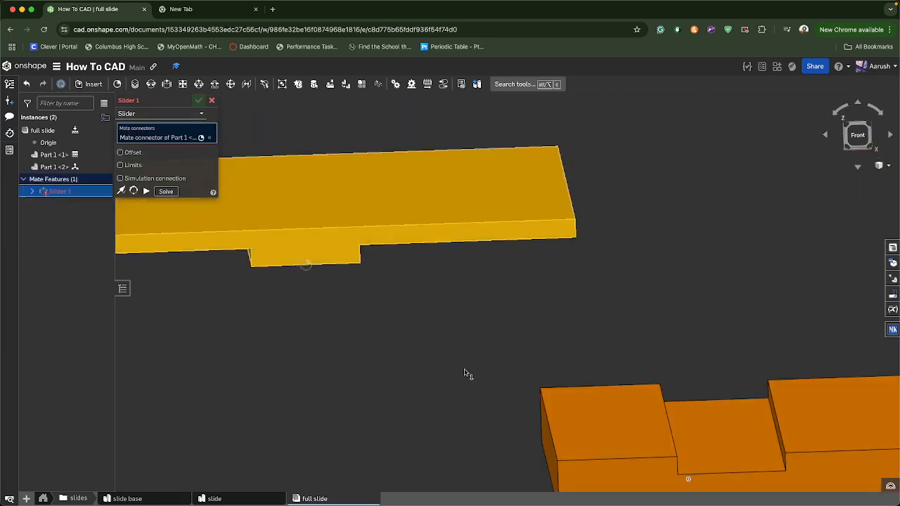
middle_drag(464, 374, 193, 258)
scroll(453, 338, up, 6)
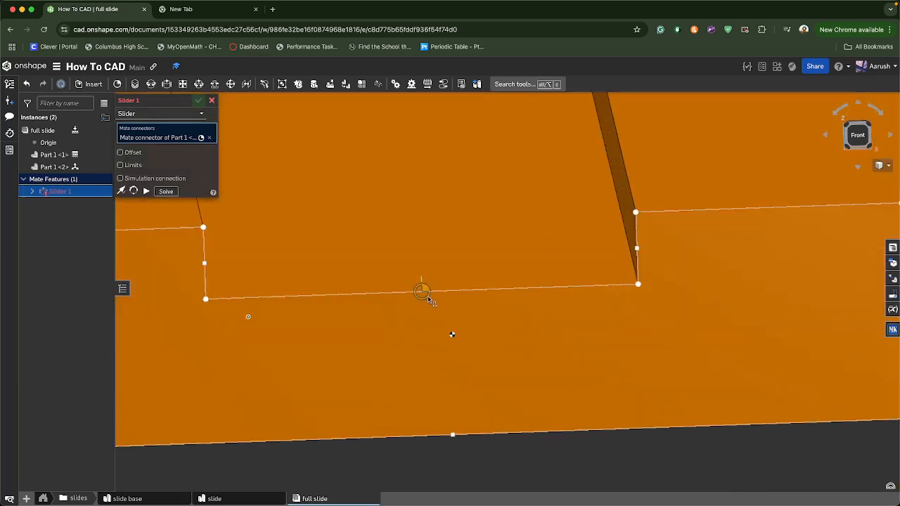
click(427, 295)
mouse_move(424, 380)
right_down()
mouse_move(448, 375)
mouse_move(420, 379)
right_up()
scroll(421, 380, down, 3)
click(146, 204)
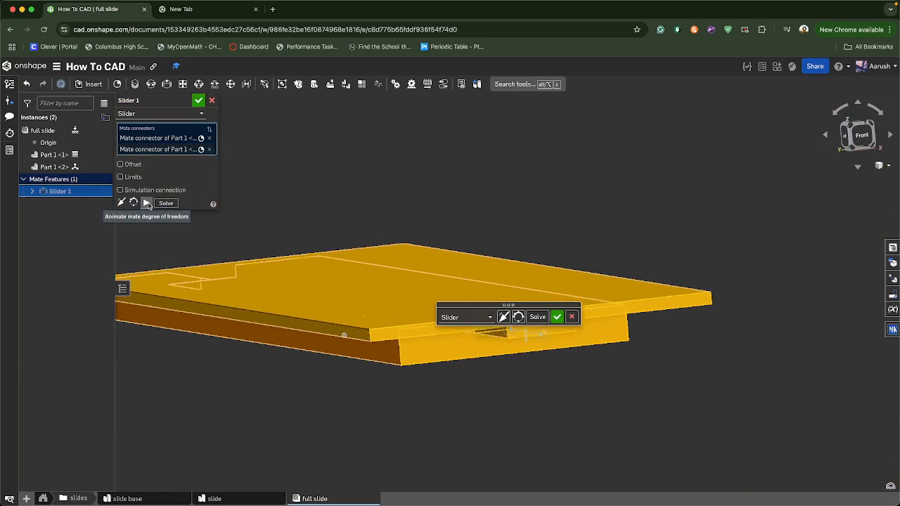
click(556, 318)
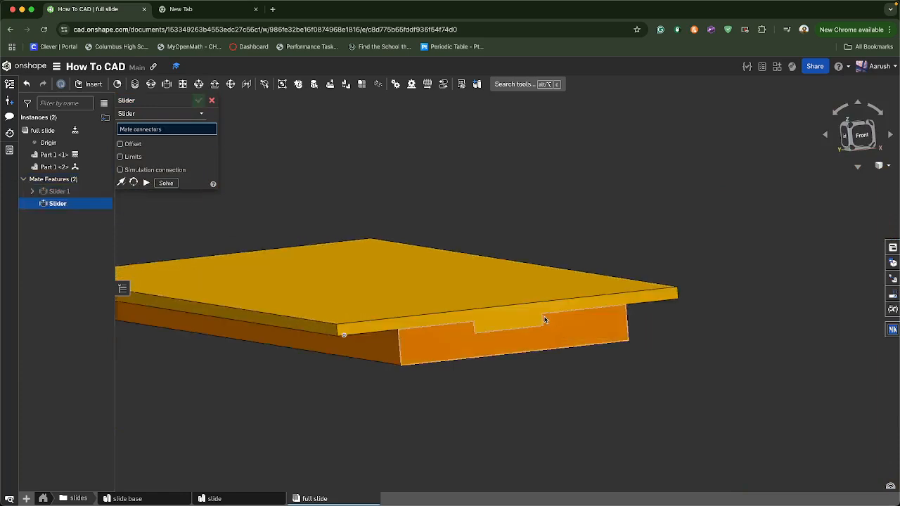
Close the new Slider dialog and drag the slide along the base to test the mate
click(212, 101)
drag(373, 281, 425, 330)
right_drag(425, 329, 346, 378)
scroll(479, 433, down, 5)
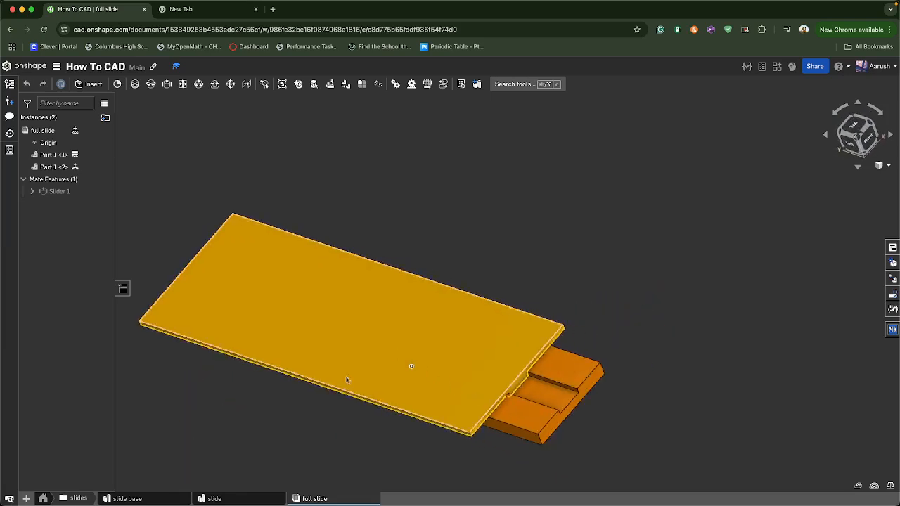
Open the slides folder and rename Part Studio 3 as arm part 1
click(45, 499)
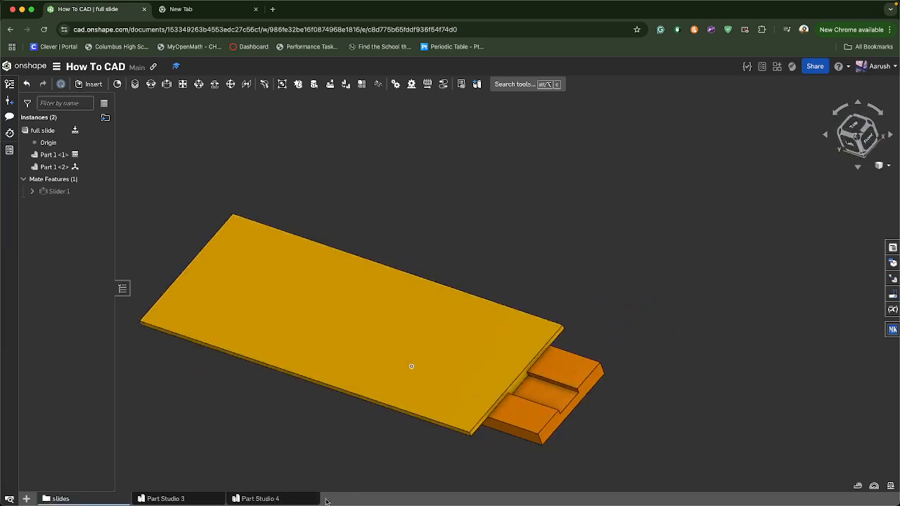
right_click(190, 499)
click(171, 412)
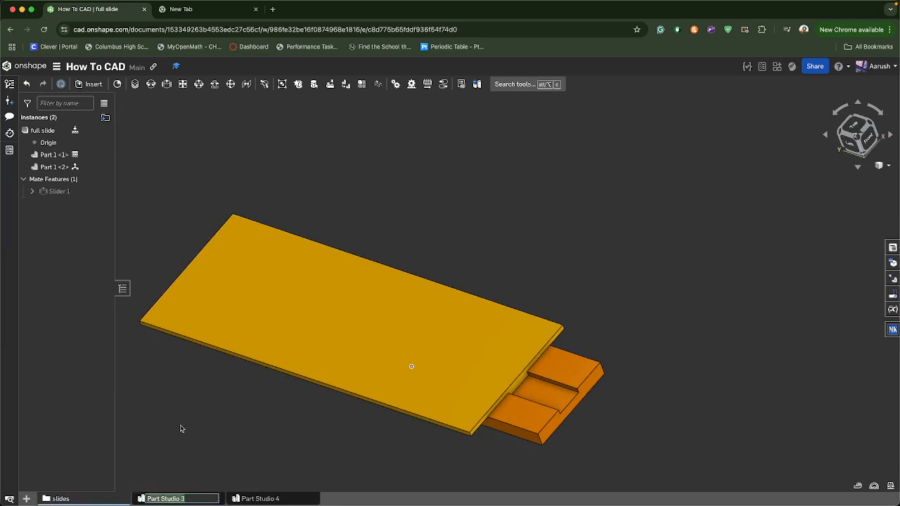
text(arm part 1)
key(Return)
Rename the Part Studio 4 tab as arm part 2
right_click(239, 498)
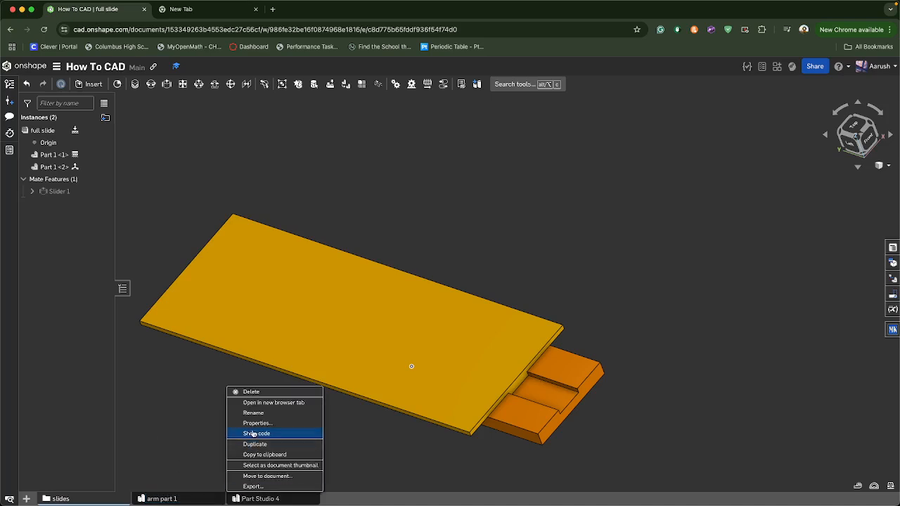
click(252, 414)
text(a)
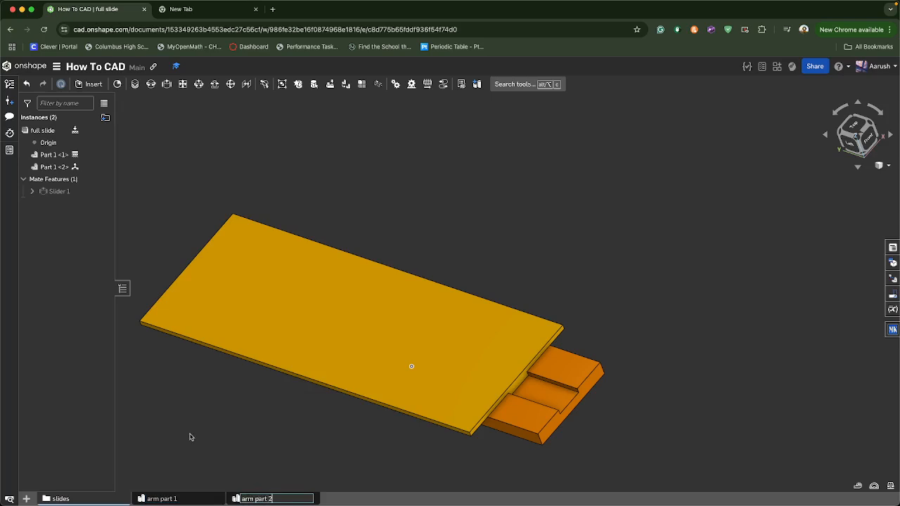
text(rm part 2)
key(Return)
Create a new assembly and rename its tab as full arm
click(26, 499)
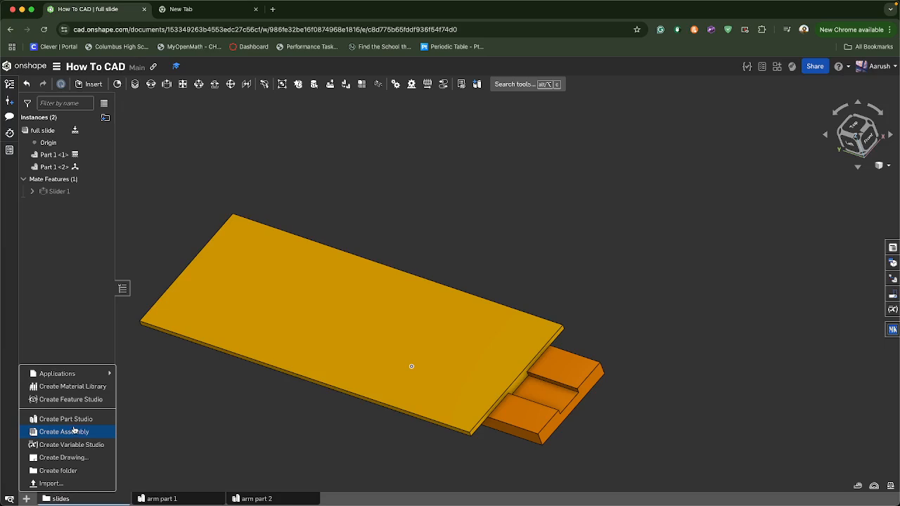
click(74, 430)
right_click(355, 499)
click(343, 414)
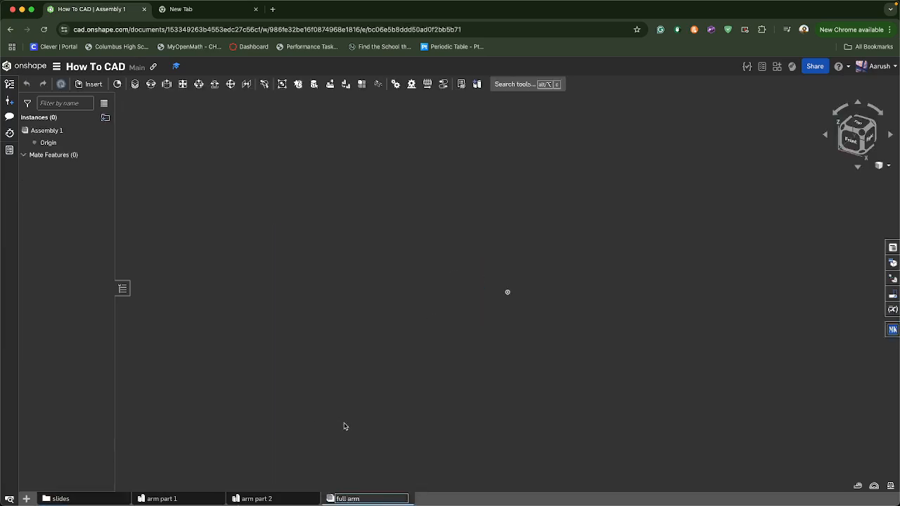
text(full arm)
key(Return)
Create a new folder named arm
click(26, 499)
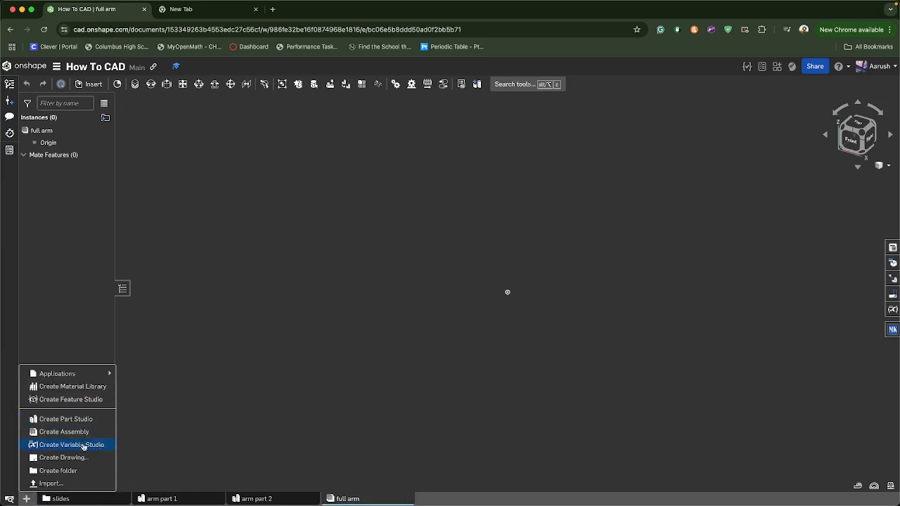
click(70, 471)
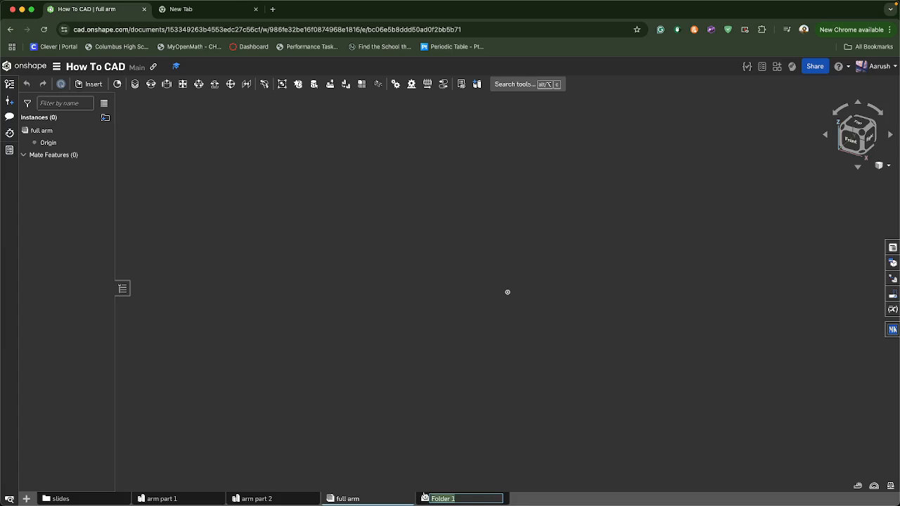
key(Return)
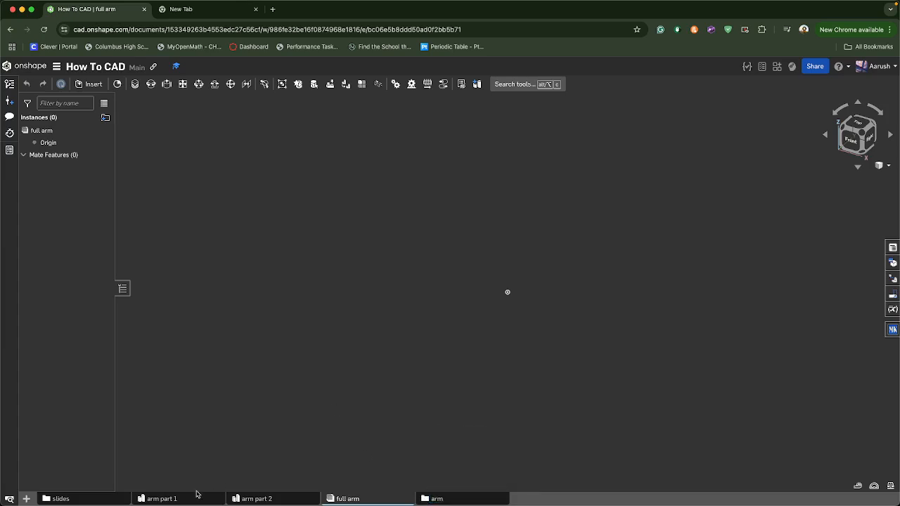
Move arm part 1, arm part 2 and full arm into the arm folder and open it
drag(197, 498, 441, 501)
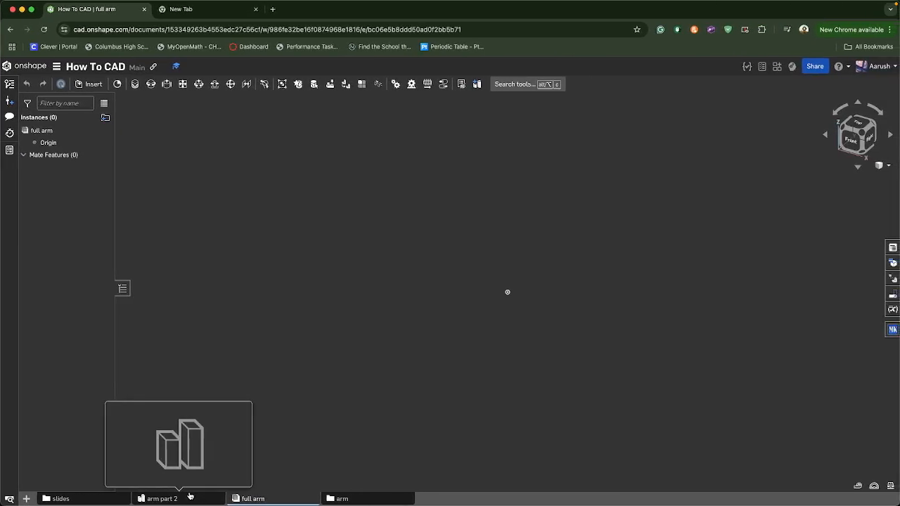
drag(210, 497, 360, 502)
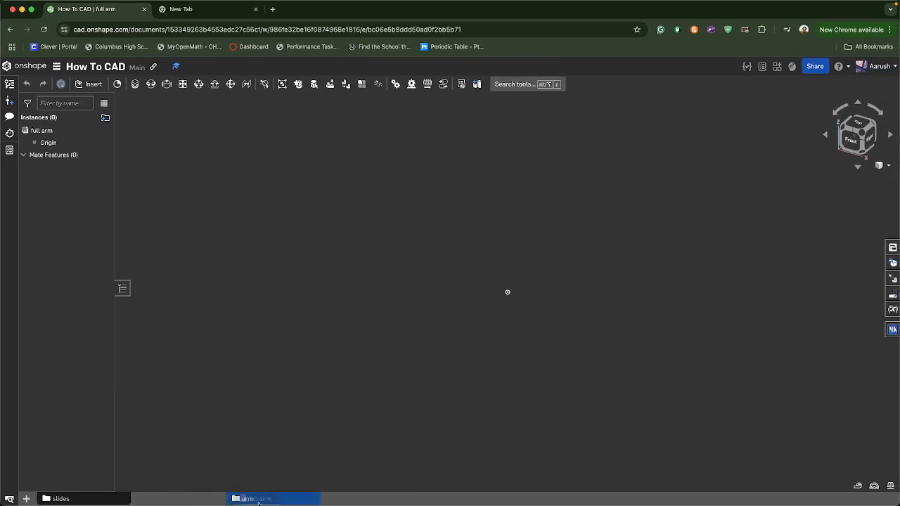
click(123, 499)
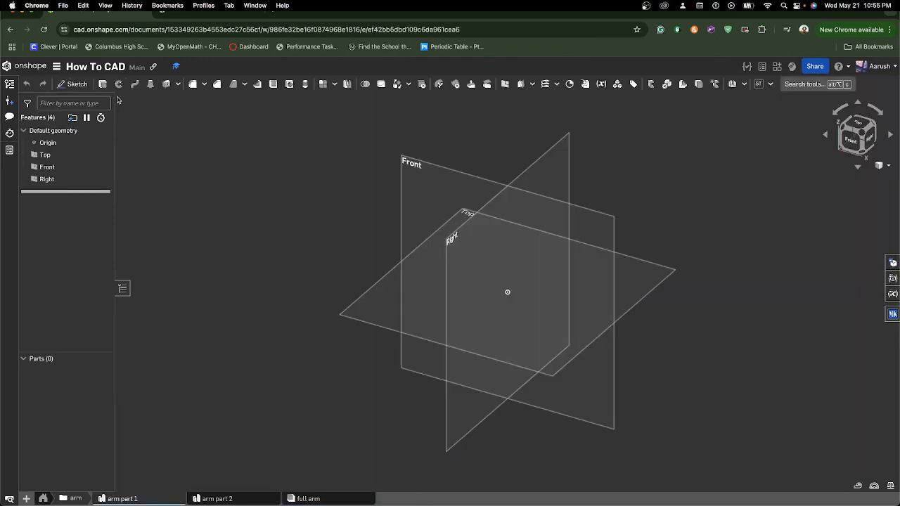
In arm part 1, start a sketch on the Top plane and draw two circles on the vertical axis above and below the origin
click(857, 124)
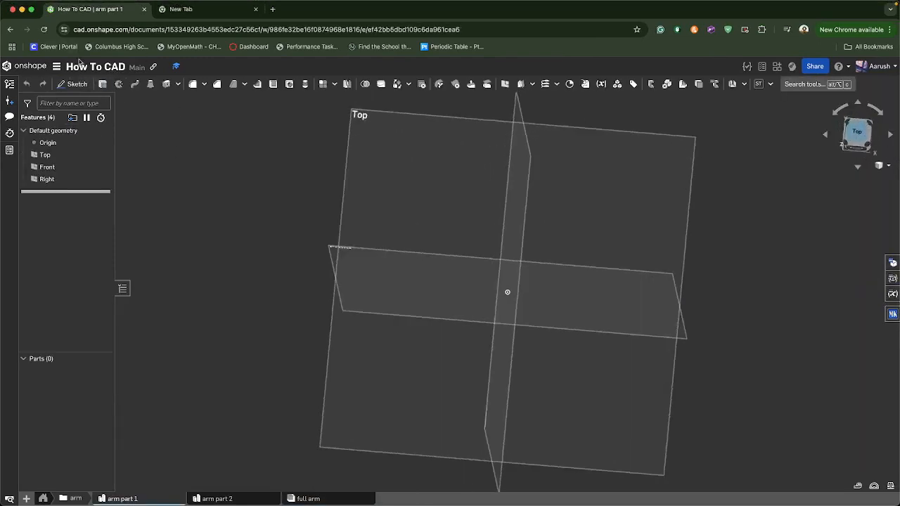
click(72, 84)
key(c)
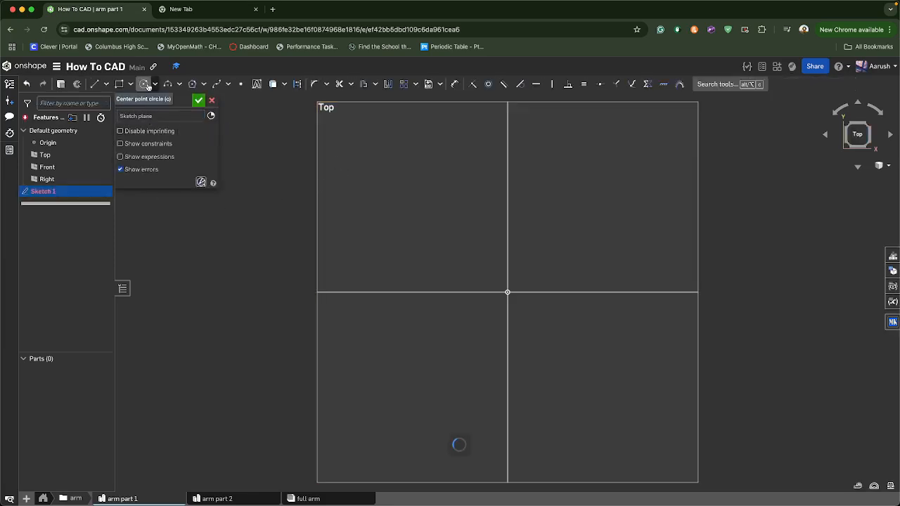
click(458, 442)
drag(507, 150, 524, 167)
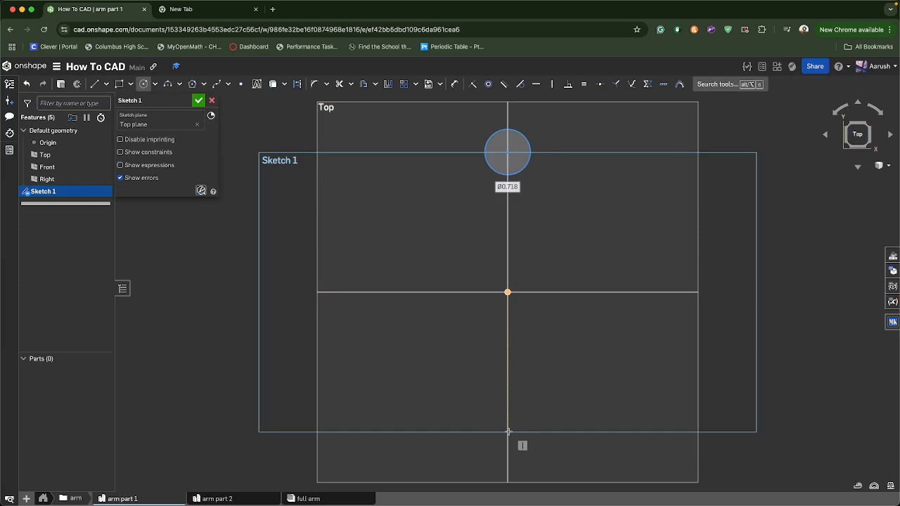
mouse_move(507, 431)
mouse_down()
mouse_move(519, 426)
mouse_move(503, 412)
mouse_up()
Dimension the vertical distance between the two circle centers as 5
key(d)
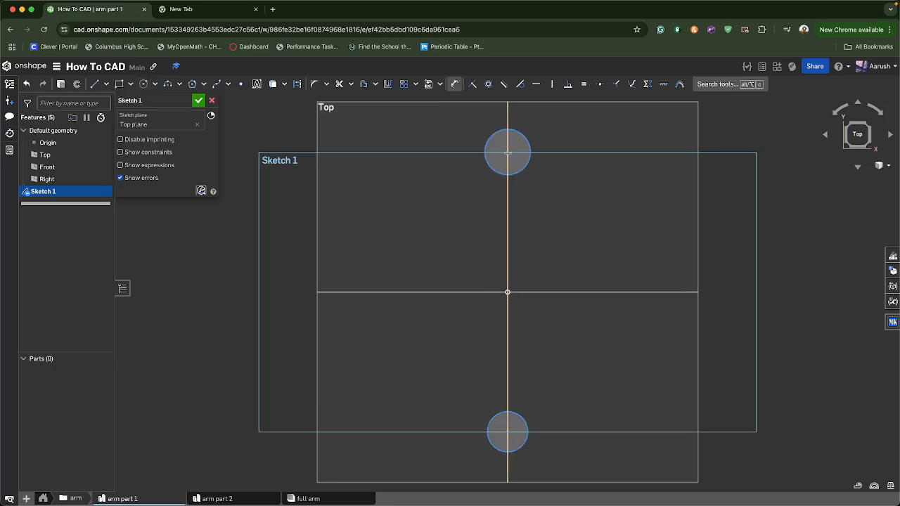
click(508, 152)
click(509, 431)
click(657, 424)
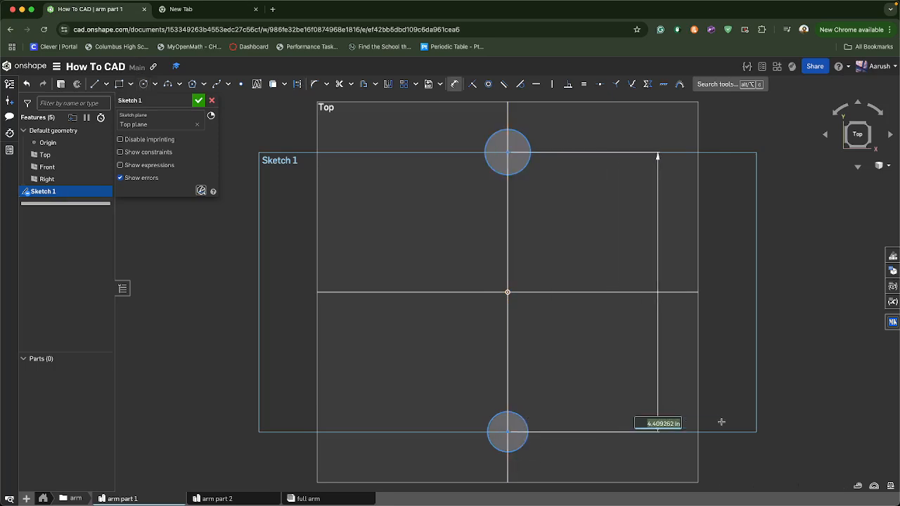
text(5)
key(Return)
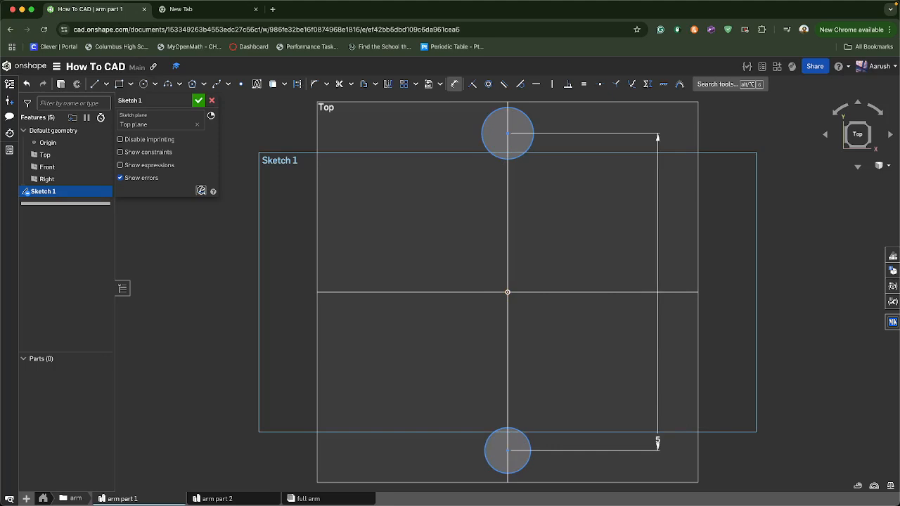
Set the top circle's diameter to 0.8
click(482, 139)
click(408, 152)
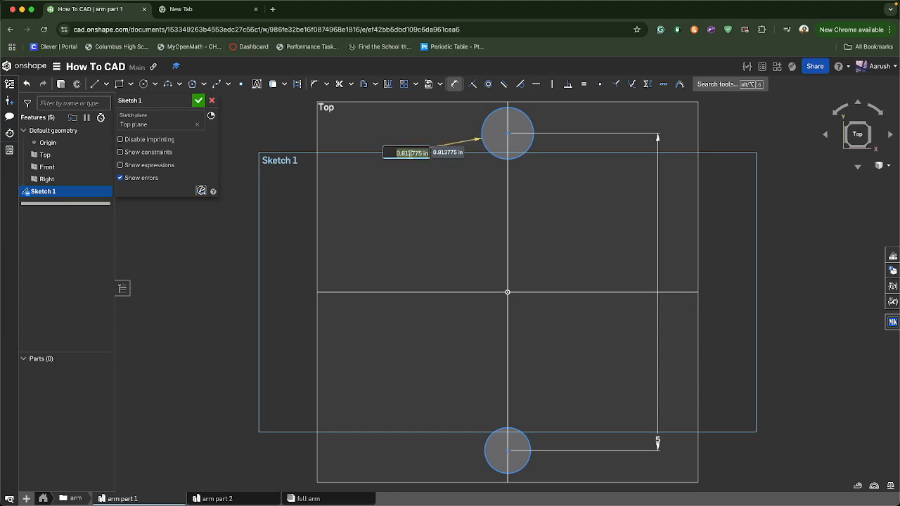
text(0.8)
key(Return)
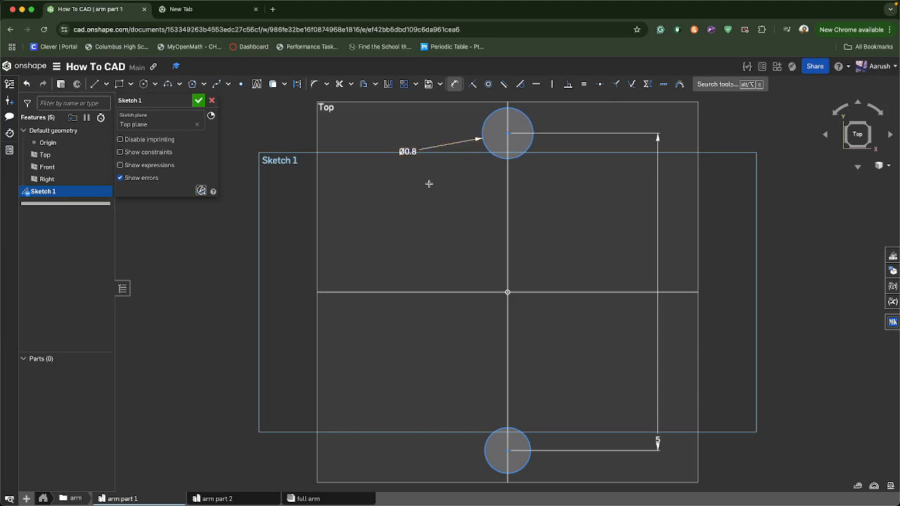
Set the bottom circle's diameter to 0.8
click(492, 457)
click(425, 436)
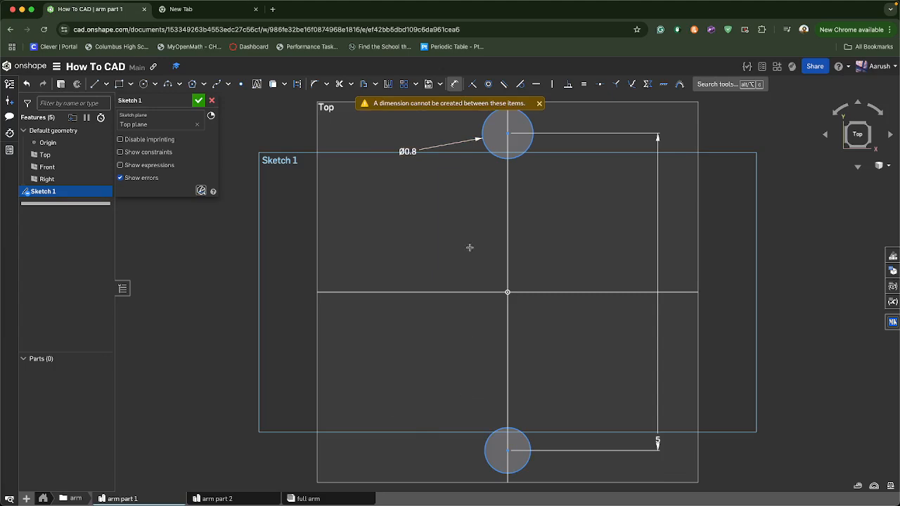
key(d)
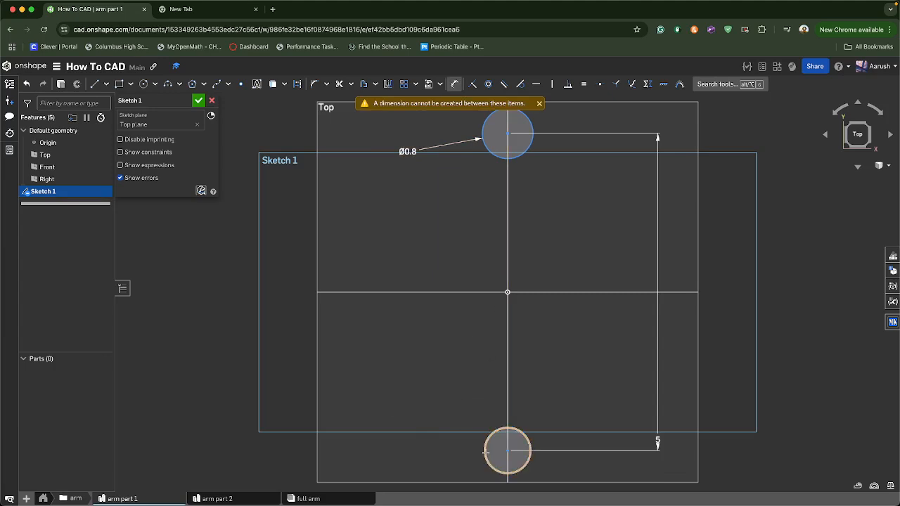
click(478, 457)
click(393, 409)
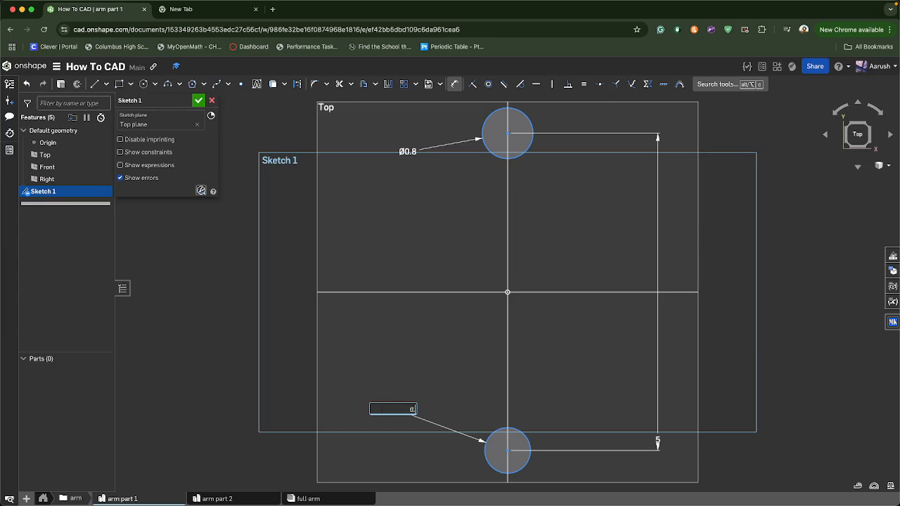
text(0.8)
key(Return)
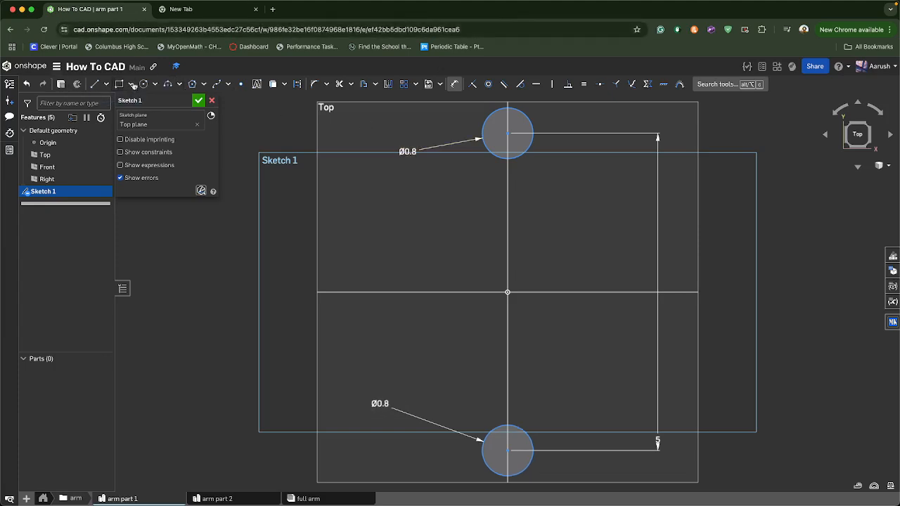
click(130, 85)
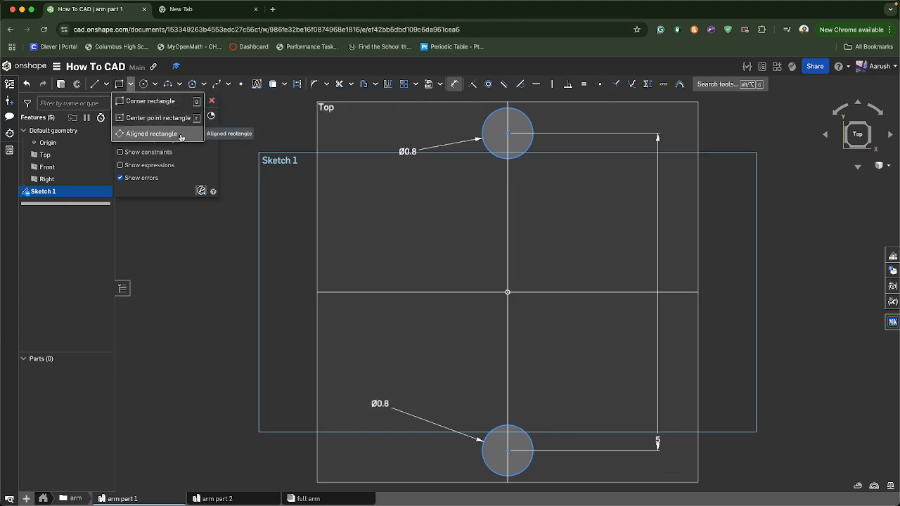
click(151, 133)
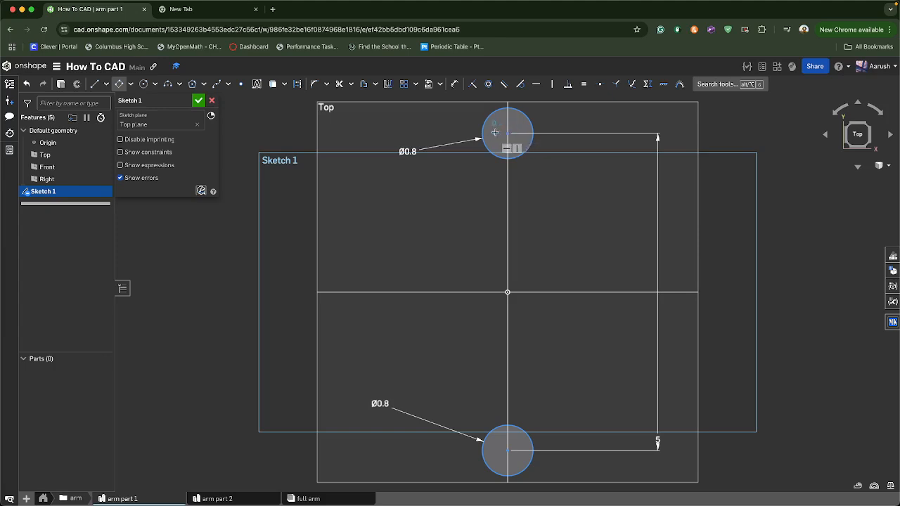
click(495, 131)
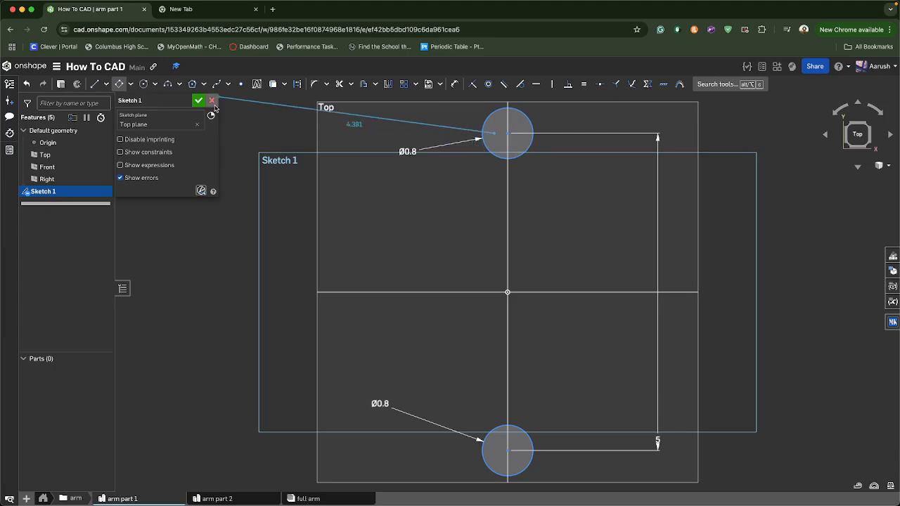
click(122, 86)
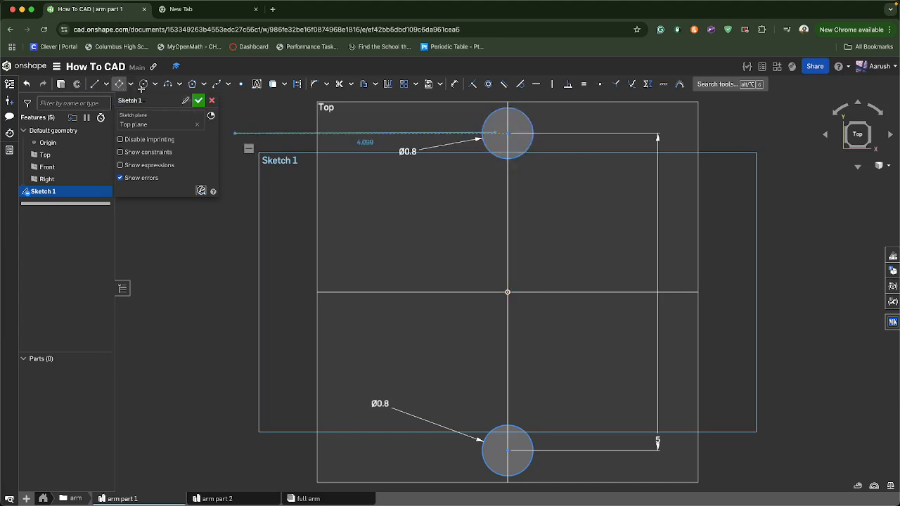
Draw a corner rectangle from the top circle's left edge down to the bottom circle's right edge
click(130, 84)
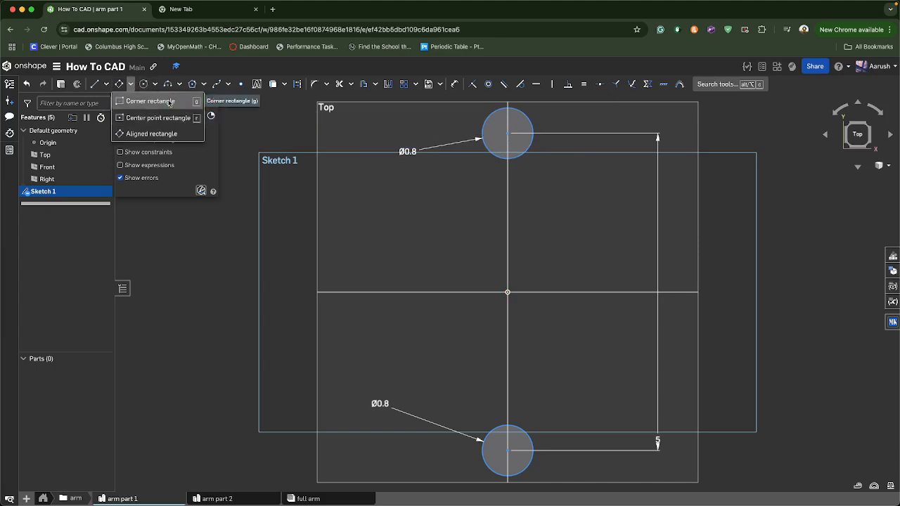
click(156, 102)
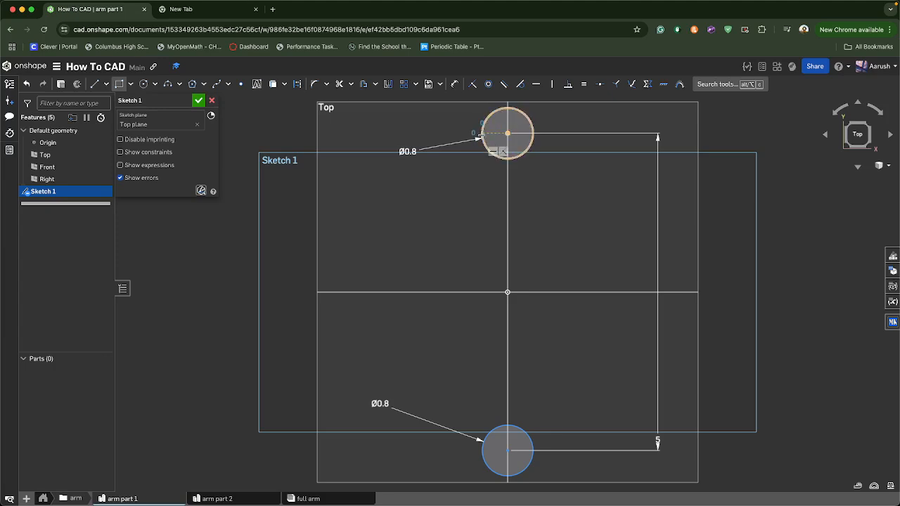
click(483, 133)
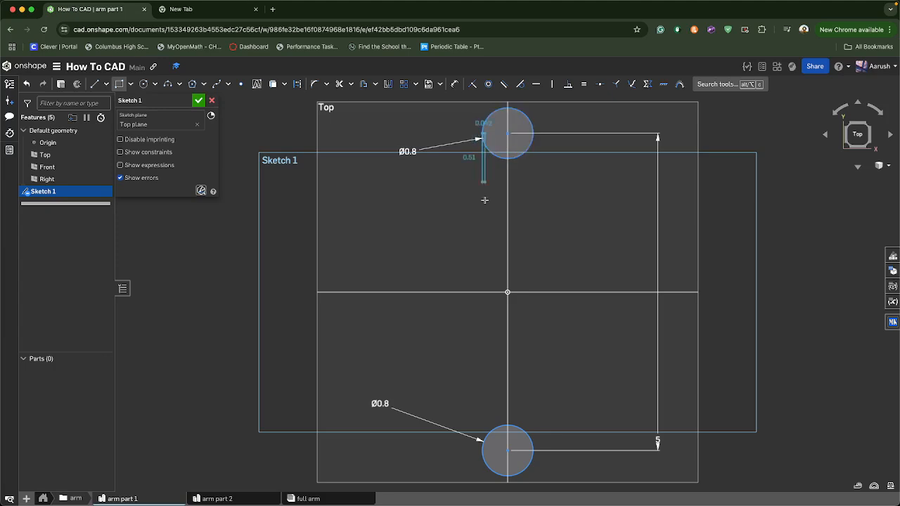
click(533, 450)
Dimension the rectangle's top edge width as 0.8 in
scroll(555, 335, up, 1)
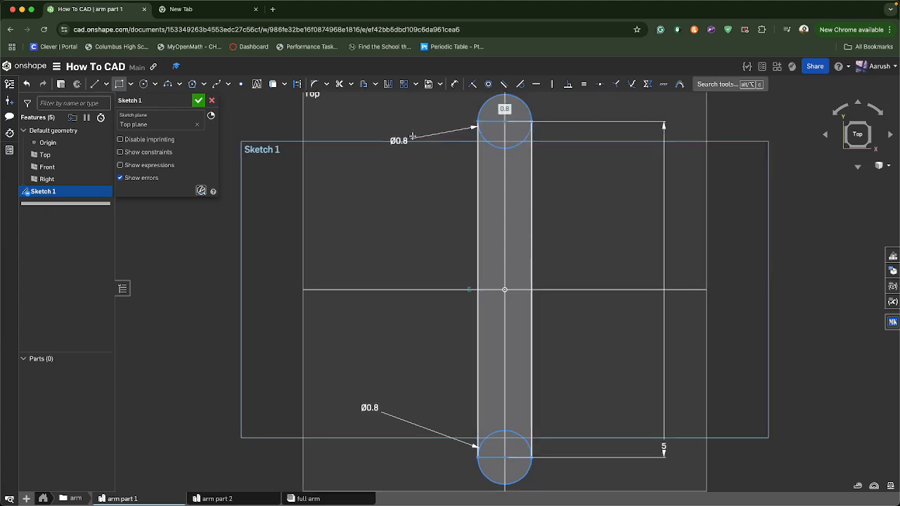
key(d)
click(492, 122)
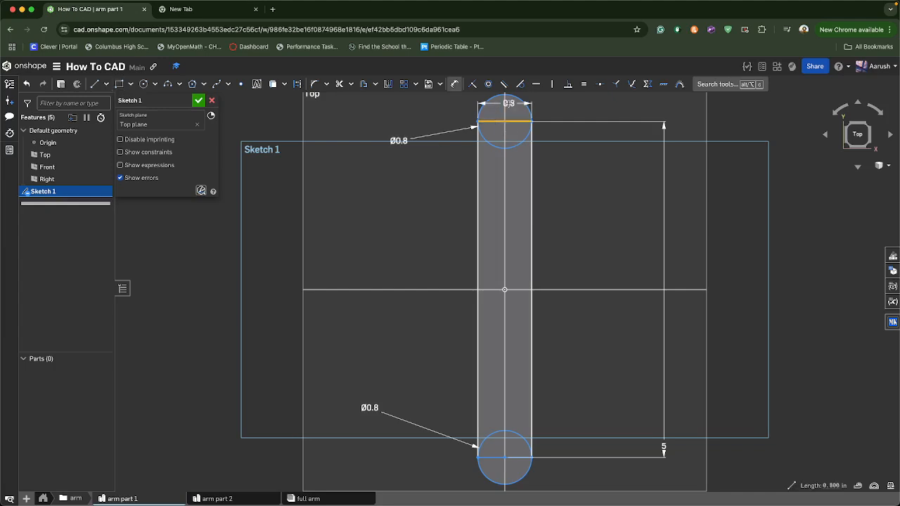
click(546, 97)
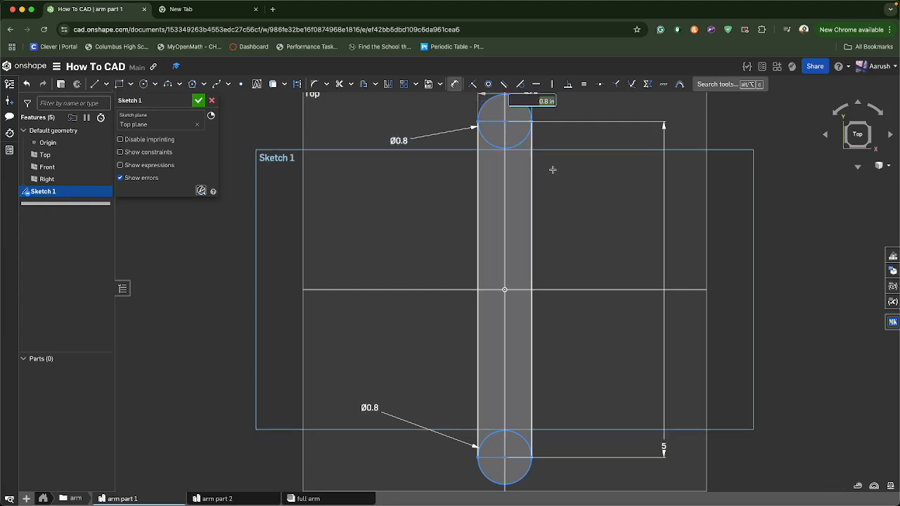
key(Return)
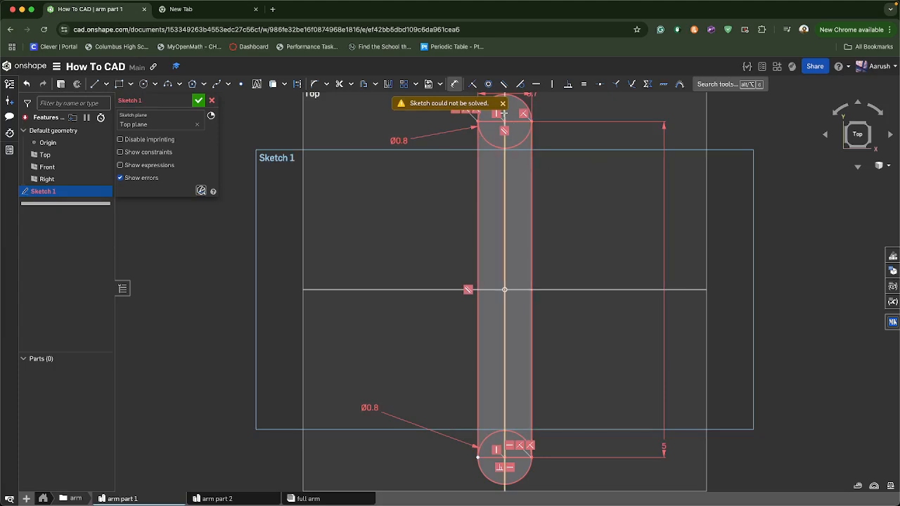
scroll(534, 103, down, 2)
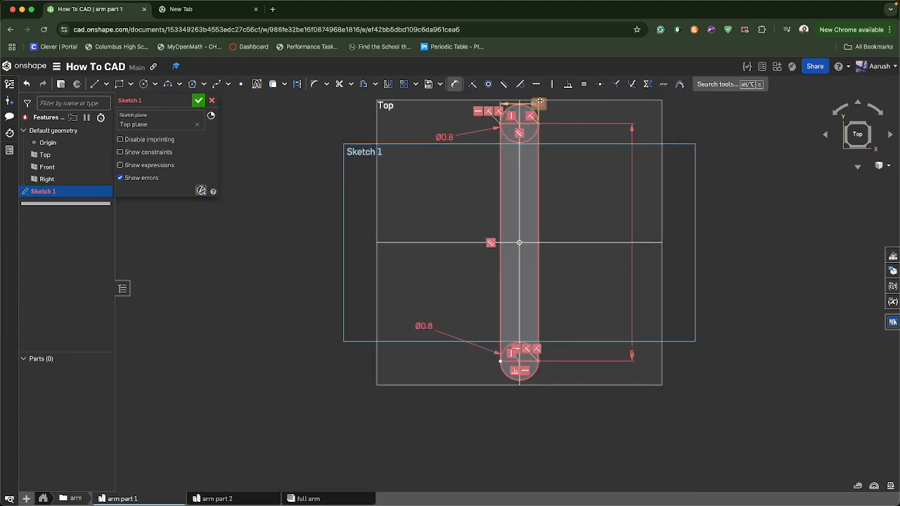
middle_drag(430, 192, 301, 263)
scroll(302, 264, up, 1)
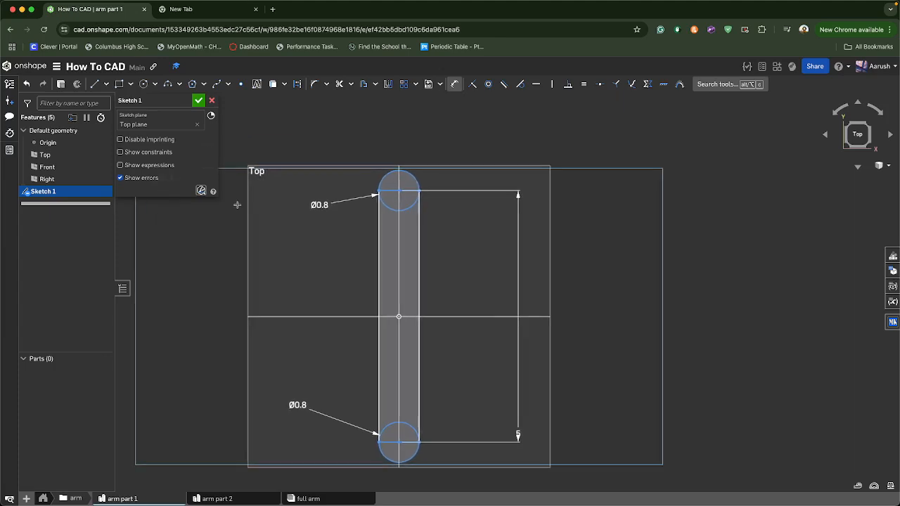
Extrude the arm part 1 sketch 0.2 in as a new solid
click(61, 84)
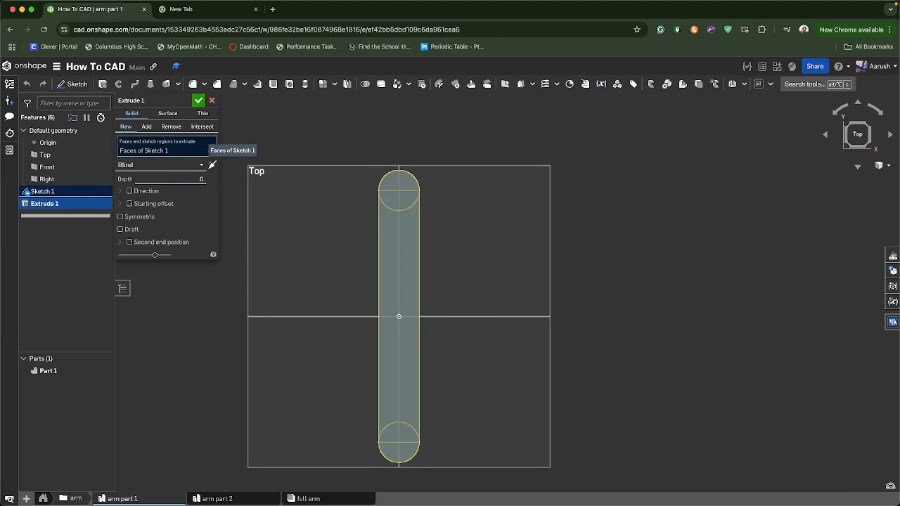
click(199, 101)
right_drag(297, 209, 372, 222)
right_drag(362, 224, 310, 229)
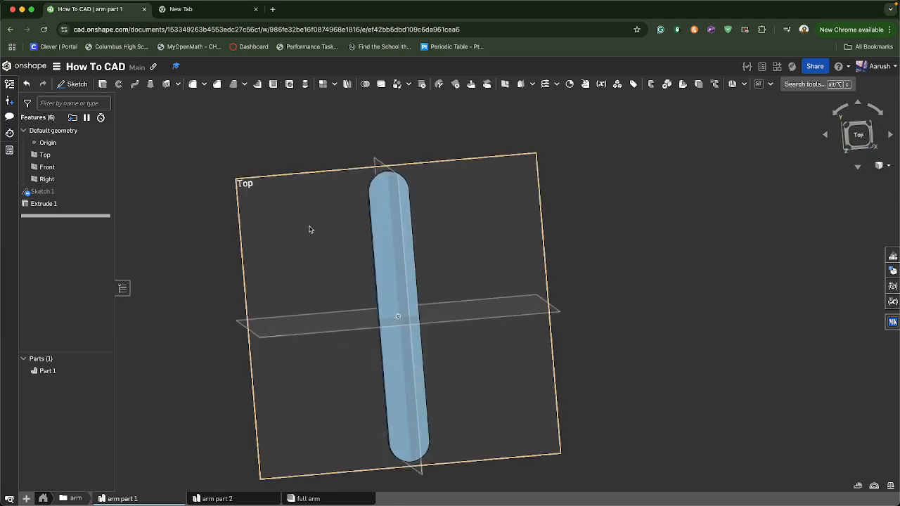
Switch to arm part 2 and sketch two circles centred on the vertical axis on the Top plane
click(232, 499)
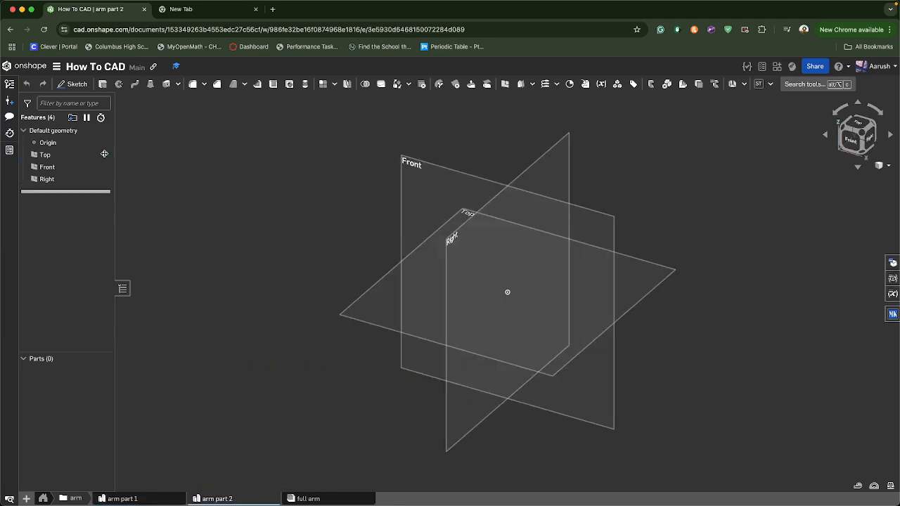
click(849, 120)
click(77, 84)
click(462, 204)
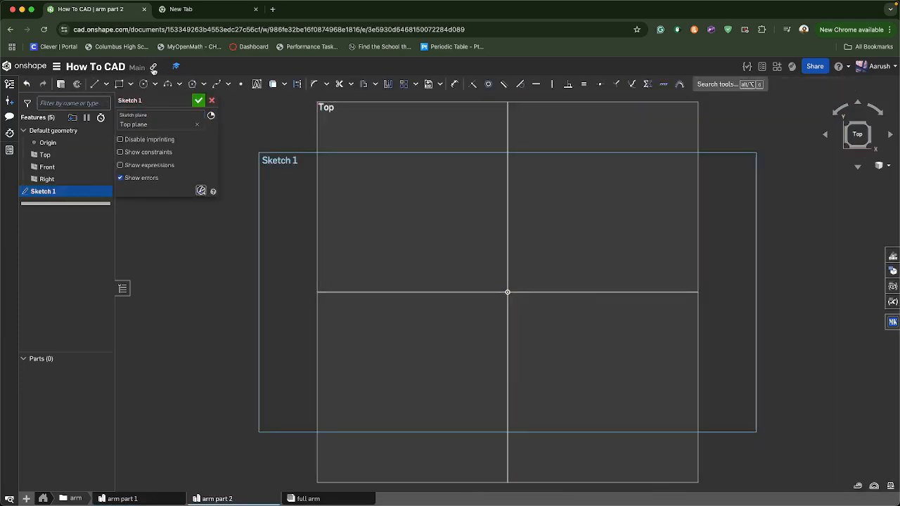
click(147, 84)
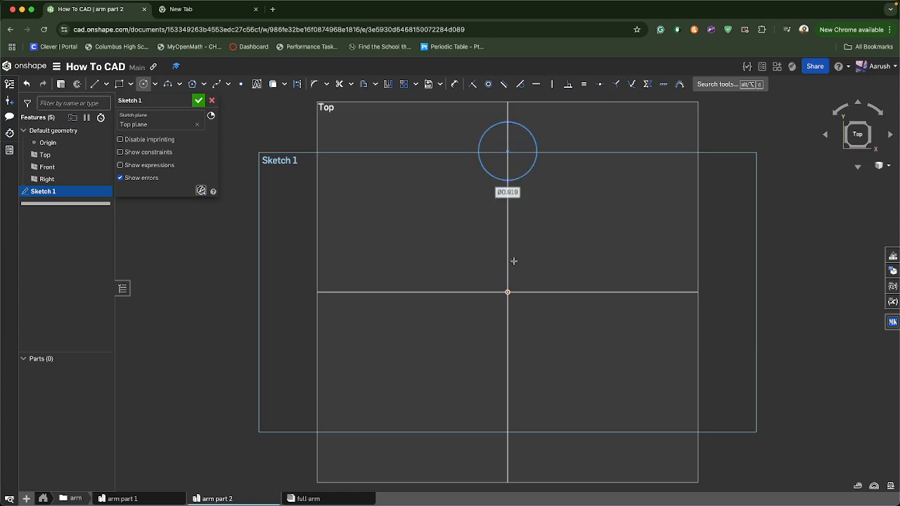
click(510, 413)
Dimension the vertical distance between the two circle centres as 5
key(d)
click(508, 431)
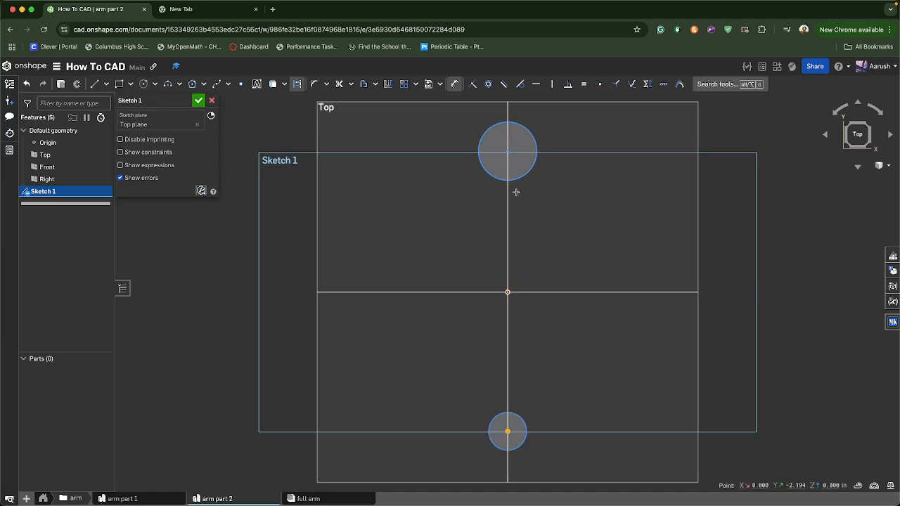
click(508, 151)
click(641, 194)
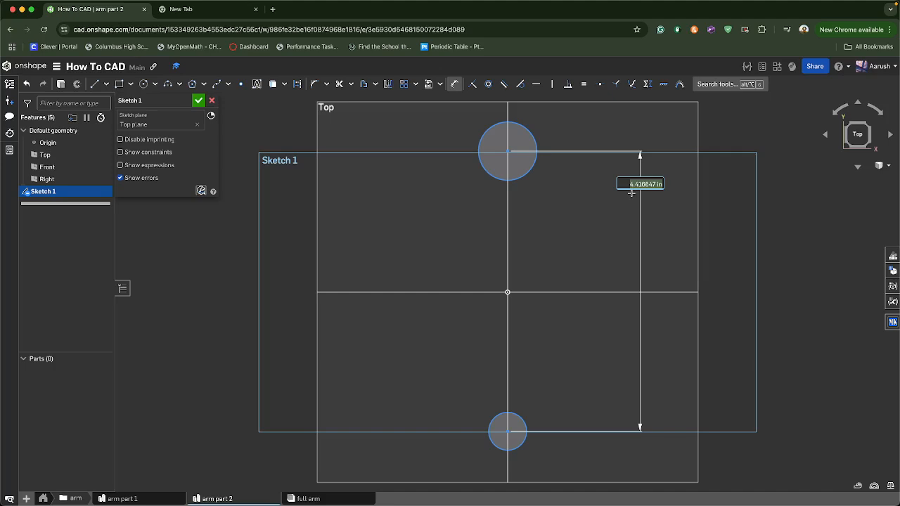
text(5)
key(Return)
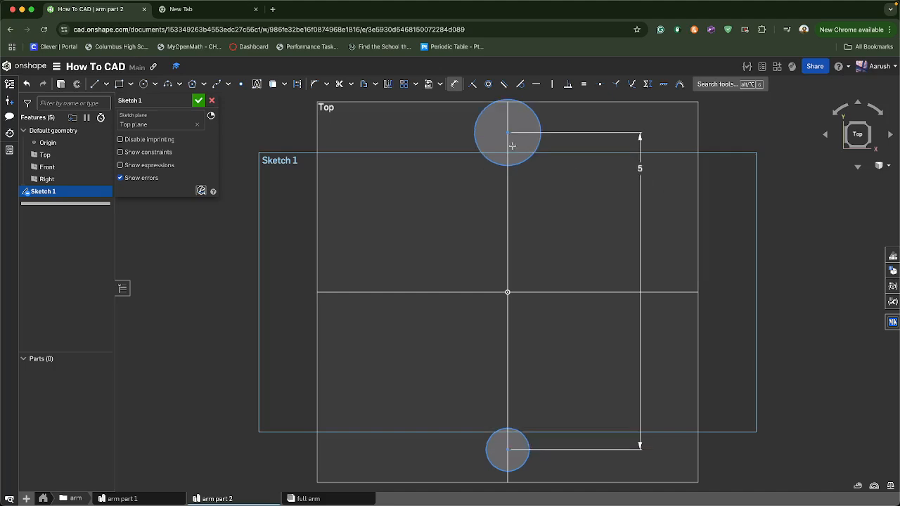
Dimension both circles' diameters as 1
click(379, 152)
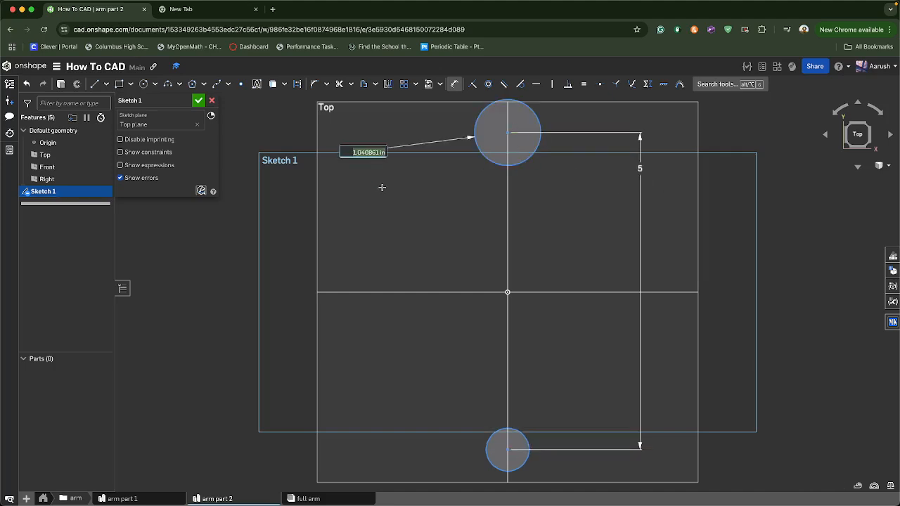
click(485, 457)
click(420, 421)
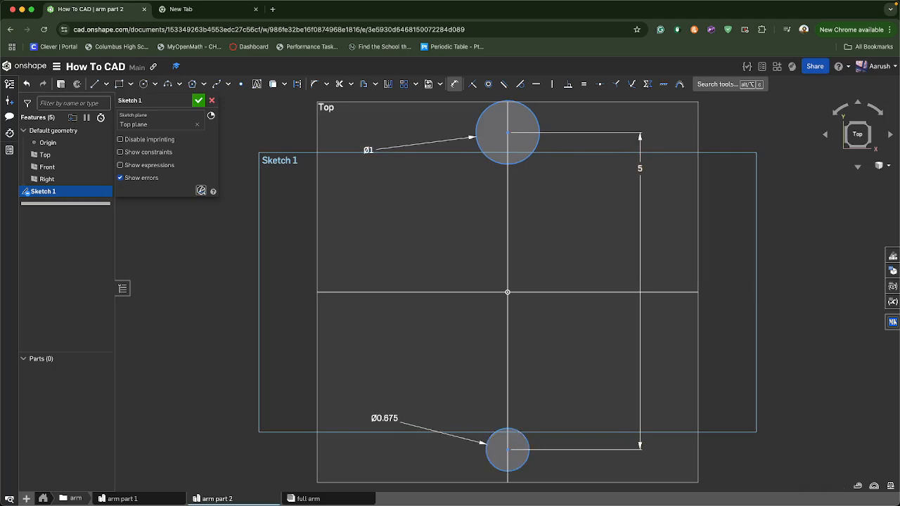
Draw a corner rectangle from the top circle's left edge to the bottom circle's right edge
click(119, 84)
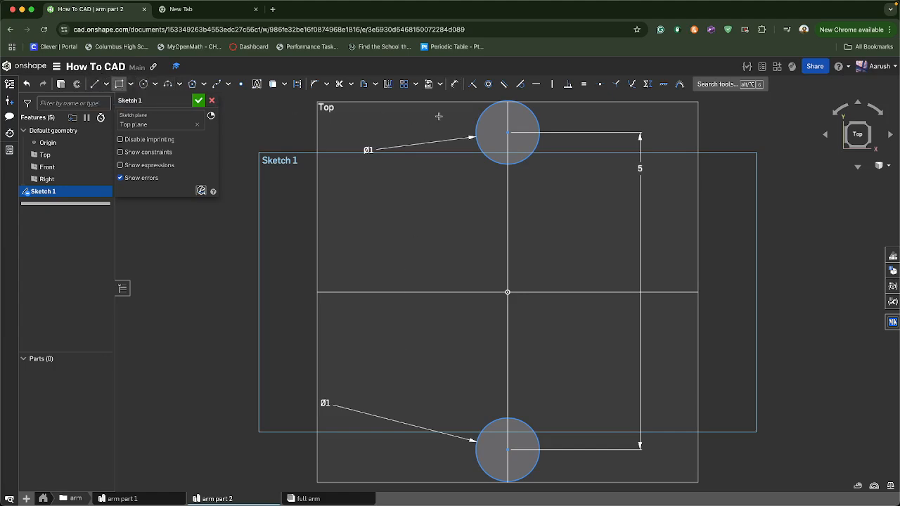
click(476, 131)
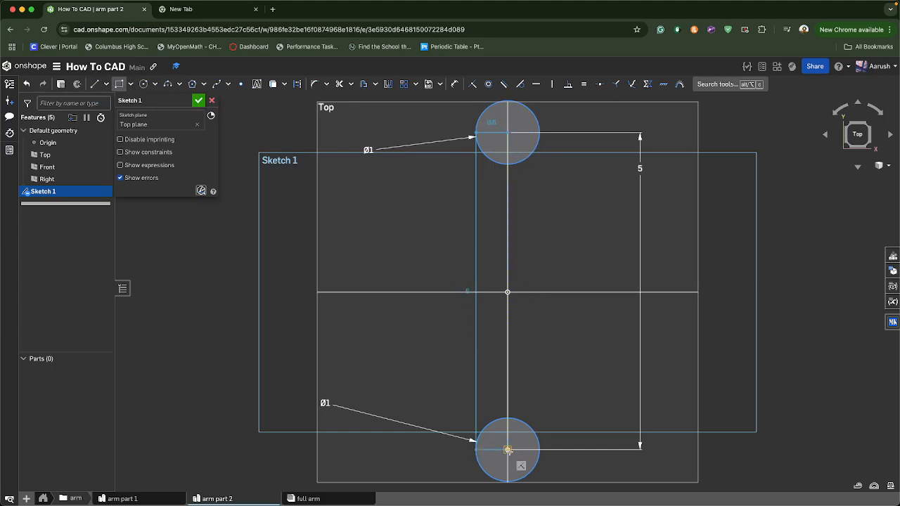
click(539, 450)
scroll(366, 225, down, 1)
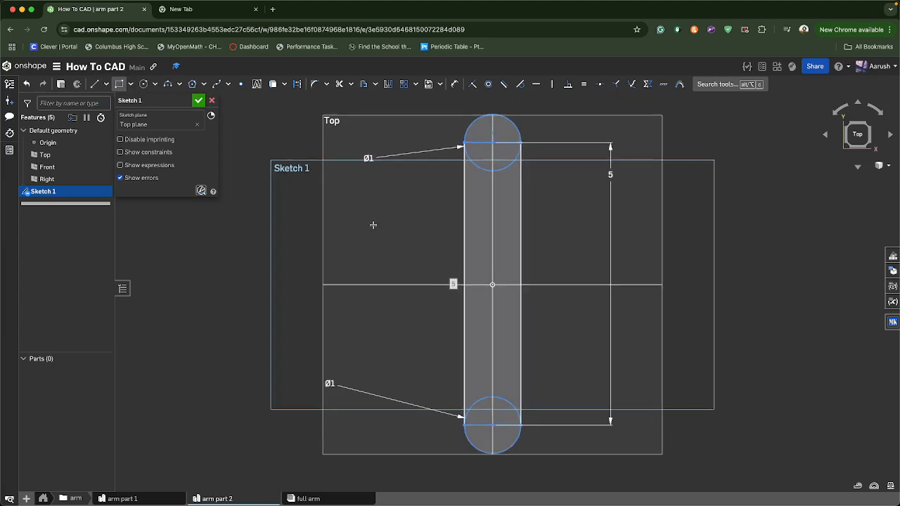
Extrude the arm part 2 sketch 0.3 in as a new solid
click(61, 84)
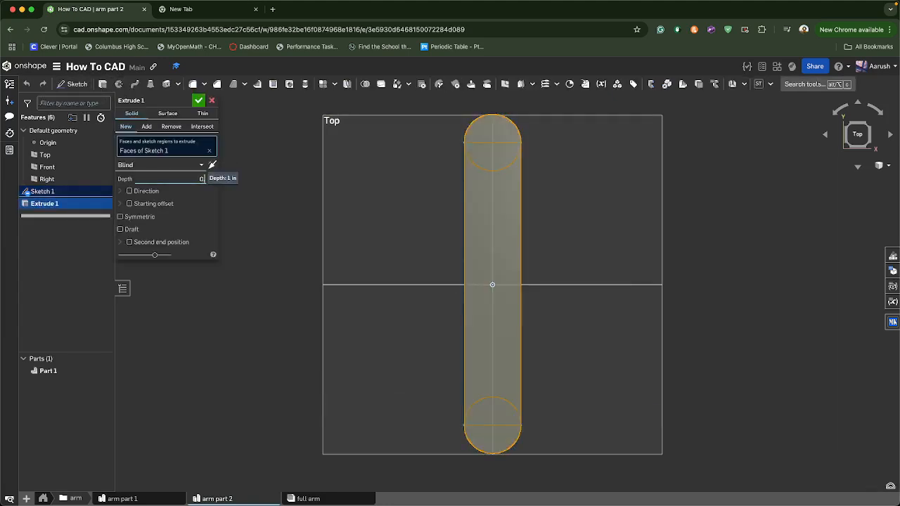
click(197, 103)
right_drag(298, 295, 315, 466)
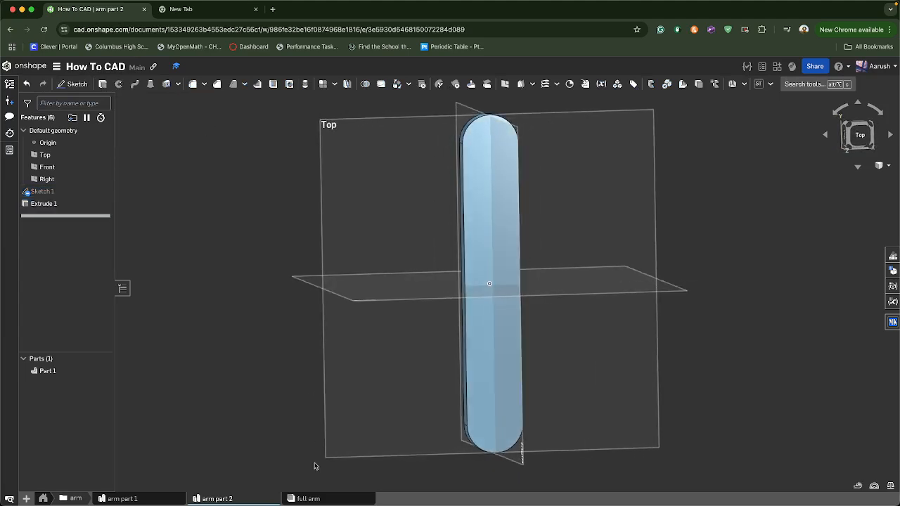
Open the full arm assembly and insert one instance each of arm part 1 and arm part 2
click(308, 498)
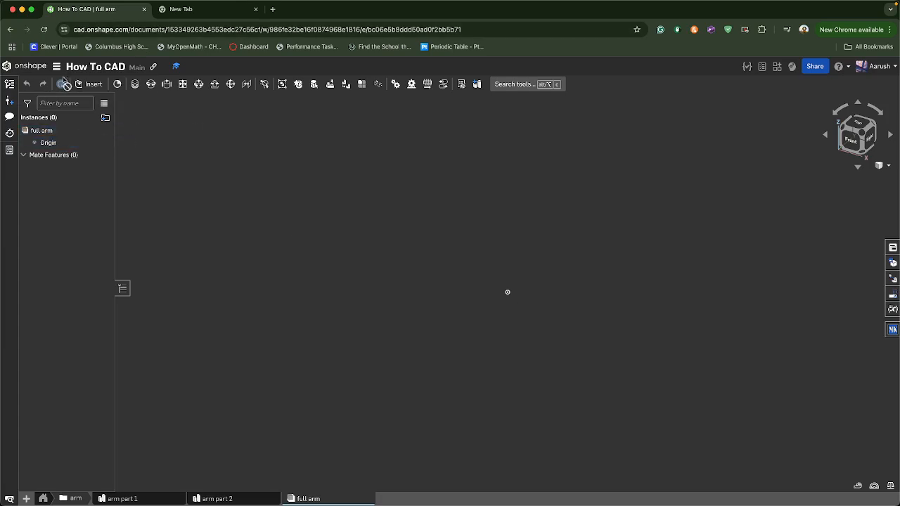
click(83, 84)
click(177, 223)
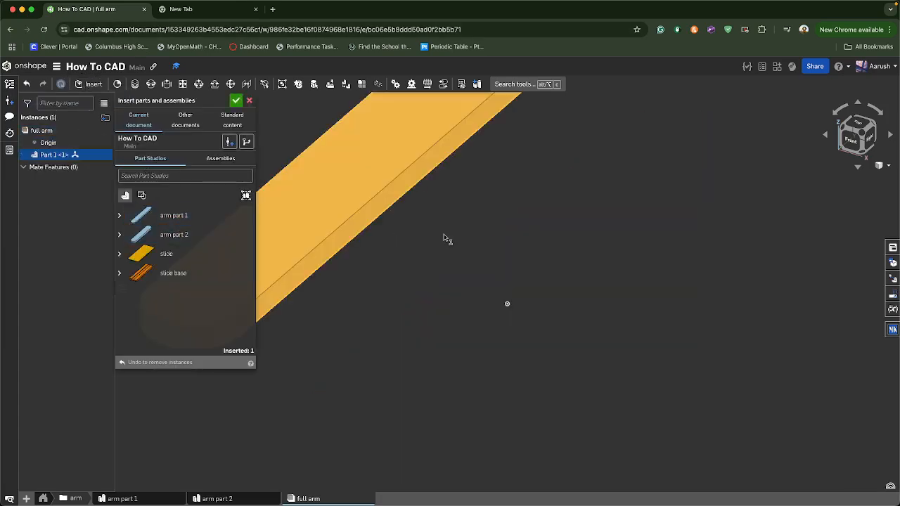
click(179, 239)
click(594, 253)
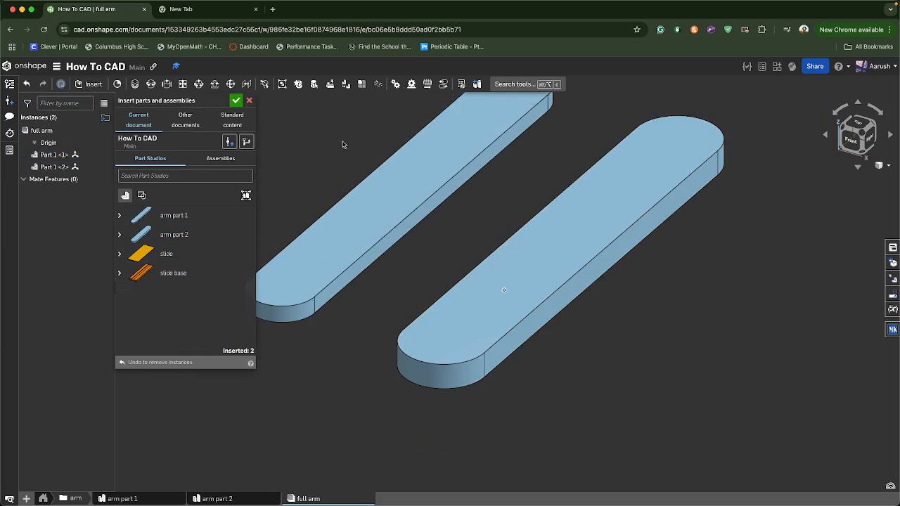
click(236, 101)
right_drag(333, 382, 361, 366)
key(shift+7)
Insert another instance of arm part 1 into the assembly
click(94, 84)
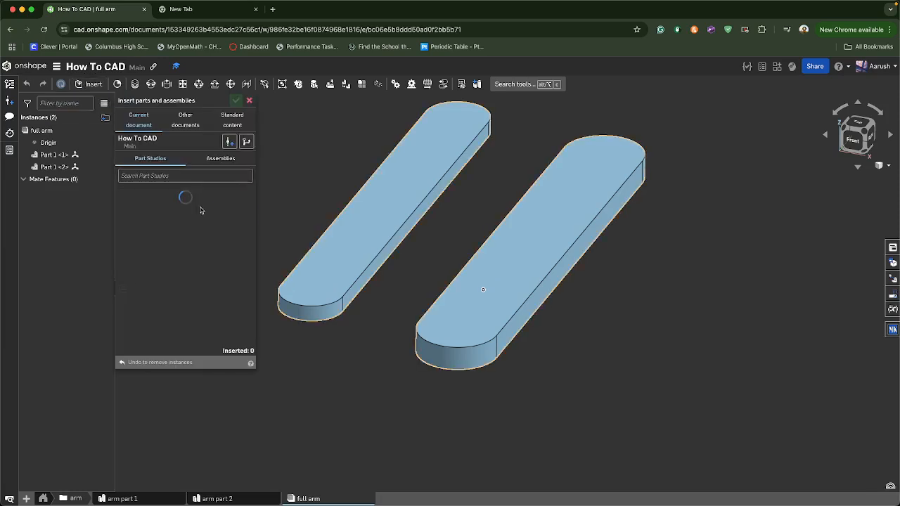
click(185, 216)
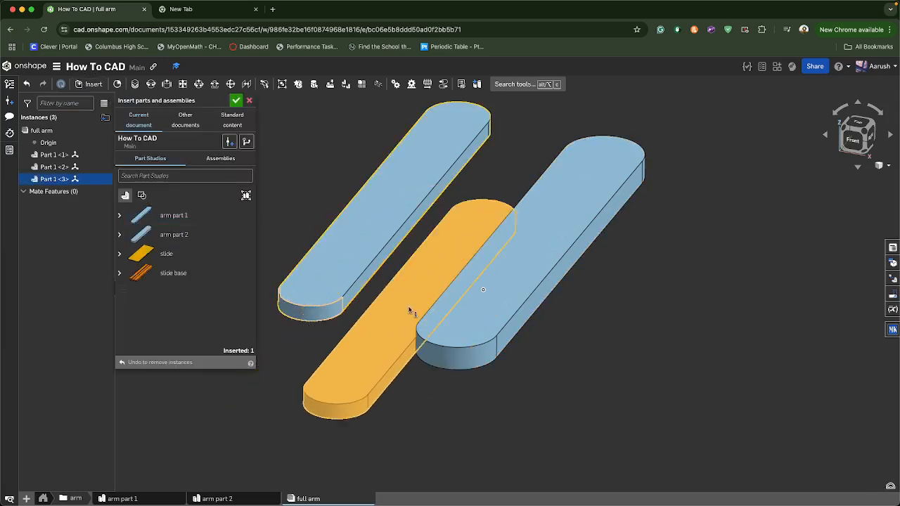
click(412, 310)
click(236, 102)
Create a revolute mate joining the end hole connectors of two arm links
right_drag(475, 446, 410, 445)
right_click(410, 445)
click(156, 85)
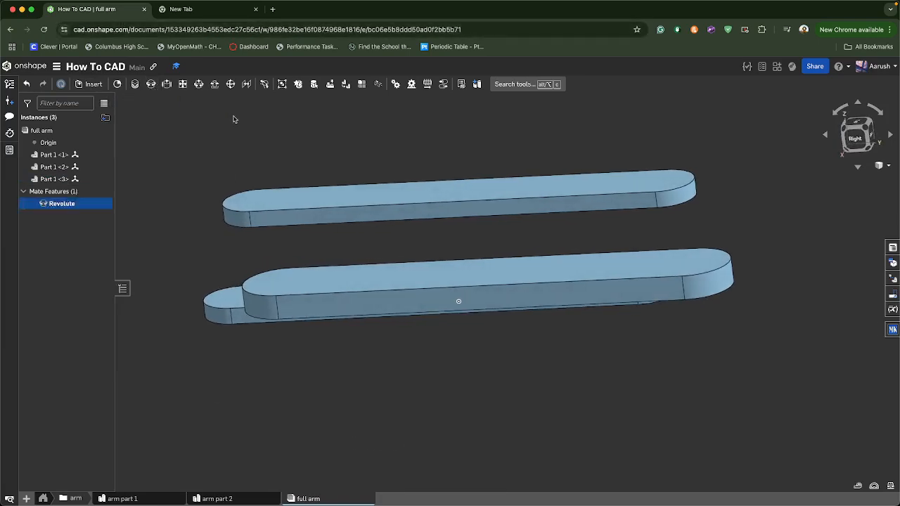
right_drag(323, 167, 368, 128)
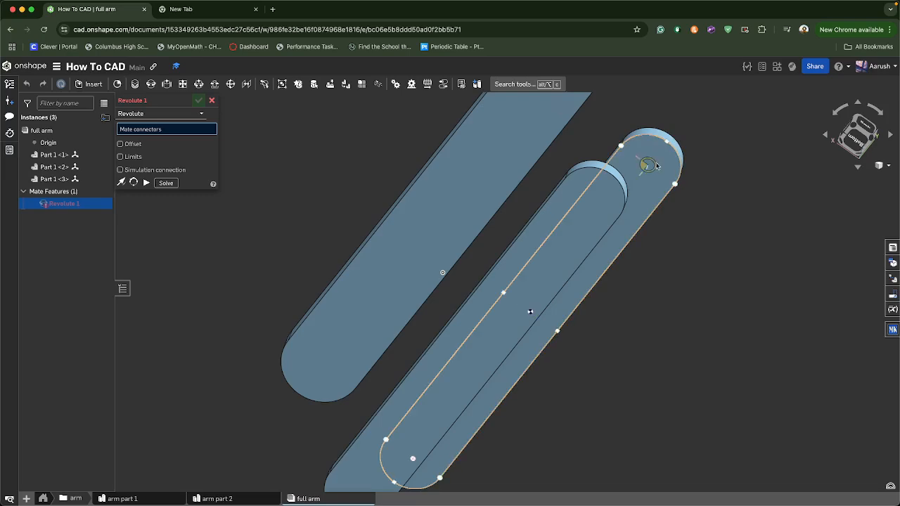
click(656, 169)
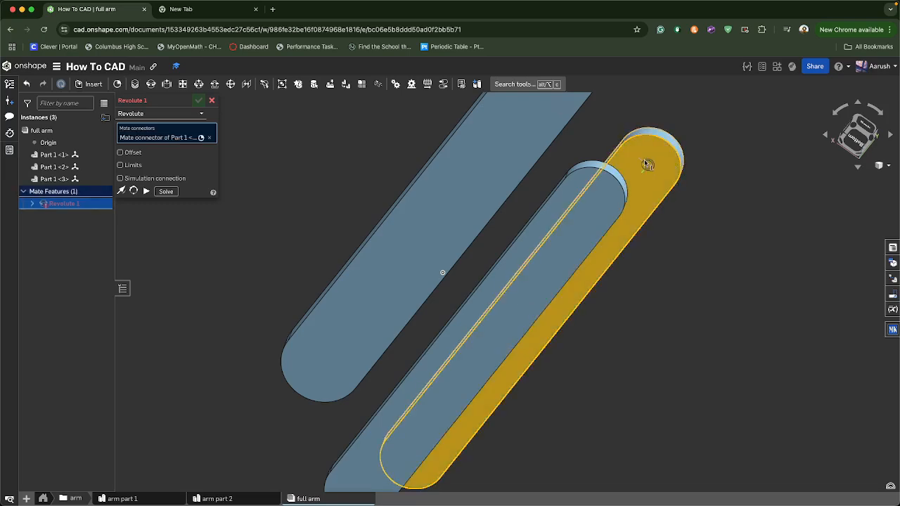
right_drag(280, 172, 325, 267)
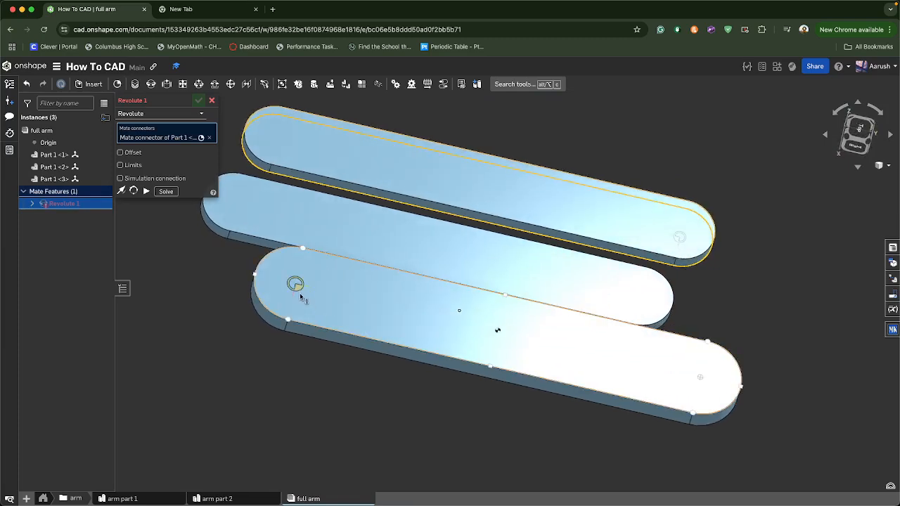
click(298, 291)
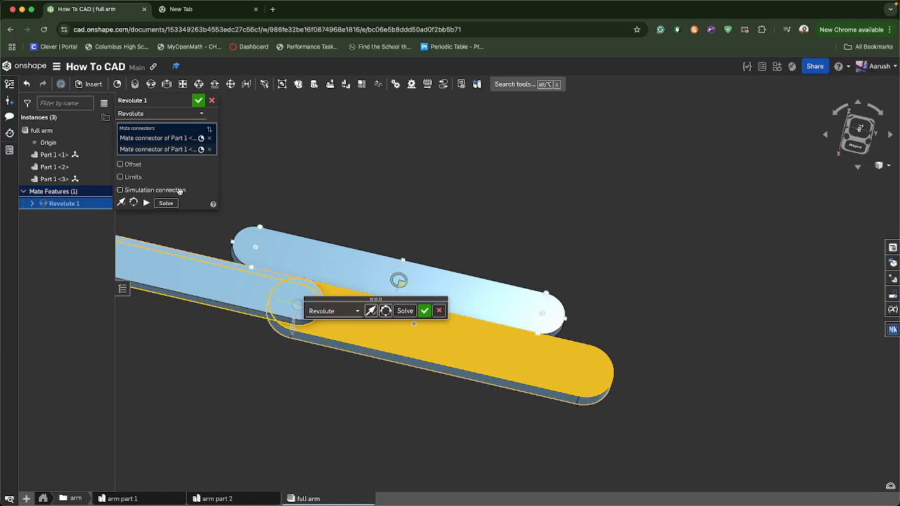
click(146, 204)
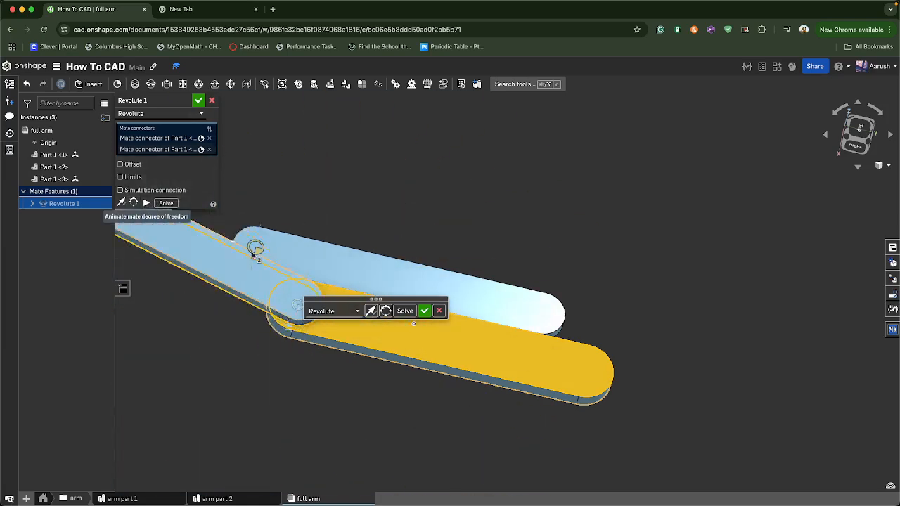
click(425, 311)
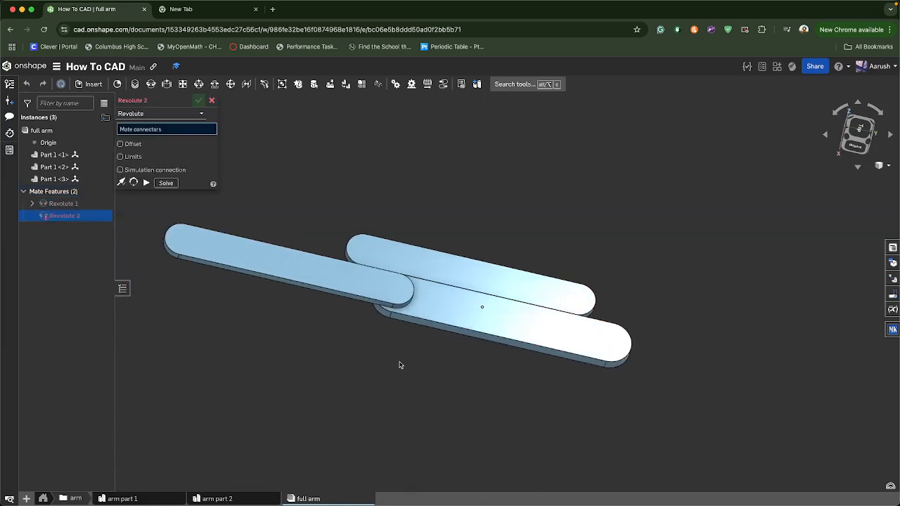
Create a second revolute mate joining the third arm link to the free end hole of the chain
right_click(425, 318)
click(457, 187)
middle_drag(289, 441, 369, 443)
right_drag(402, 392, 396, 401)
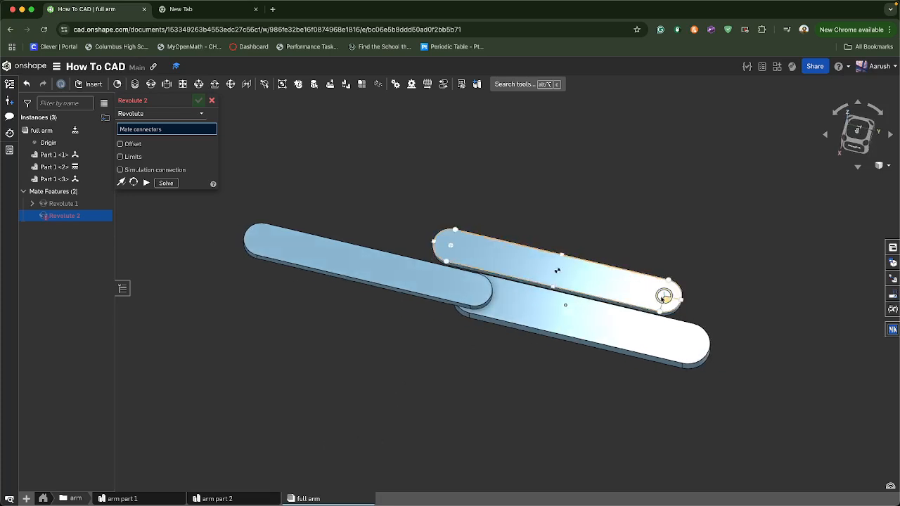
click(664, 296)
right_drag(595, 401, 643, 286)
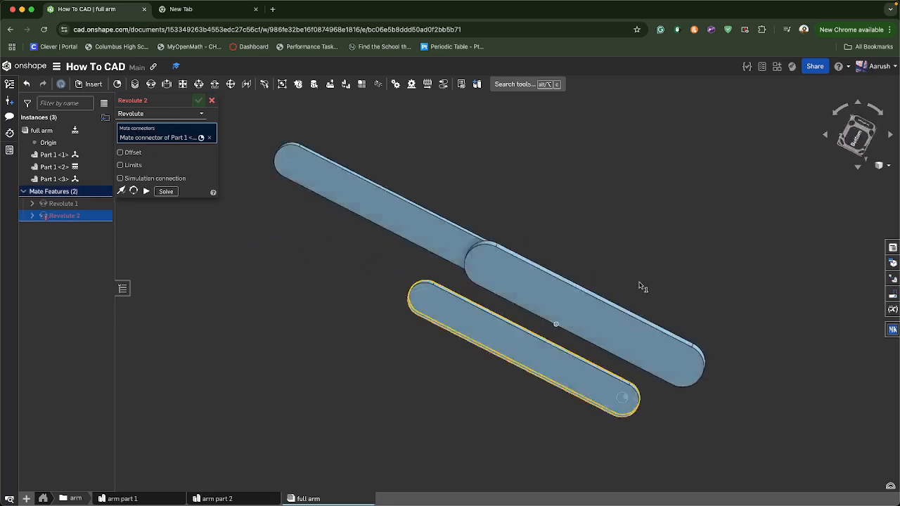
click(486, 262)
right_drag(598, 211, 558, 288)
click(623, 277)
right_drag(542, 182, 542, 216)
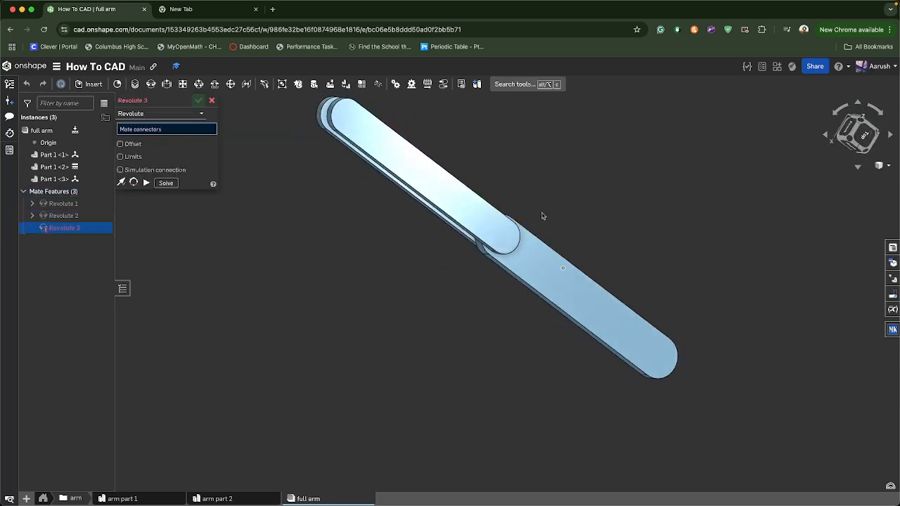
Close the empty new mate and drag the arm links to rotate them about the revolute joints
click(871, 141)
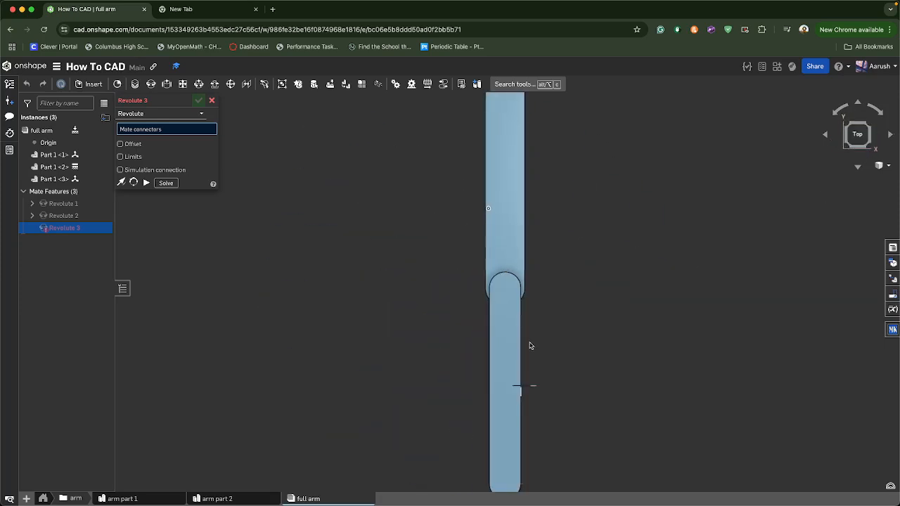
right_drag(615, 327, 526, 325)
click(211, 100)
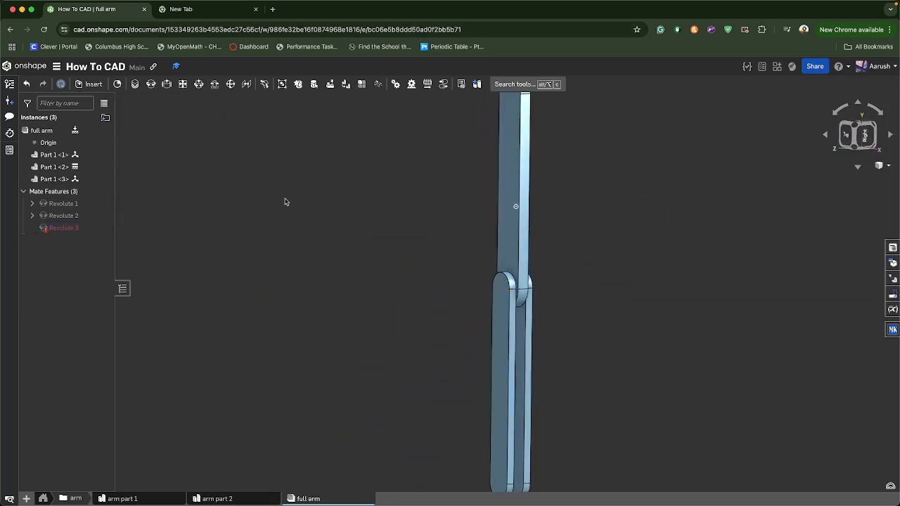
right_drag(284, 201, 438, 313)
drag(488, 368, 395, 296)
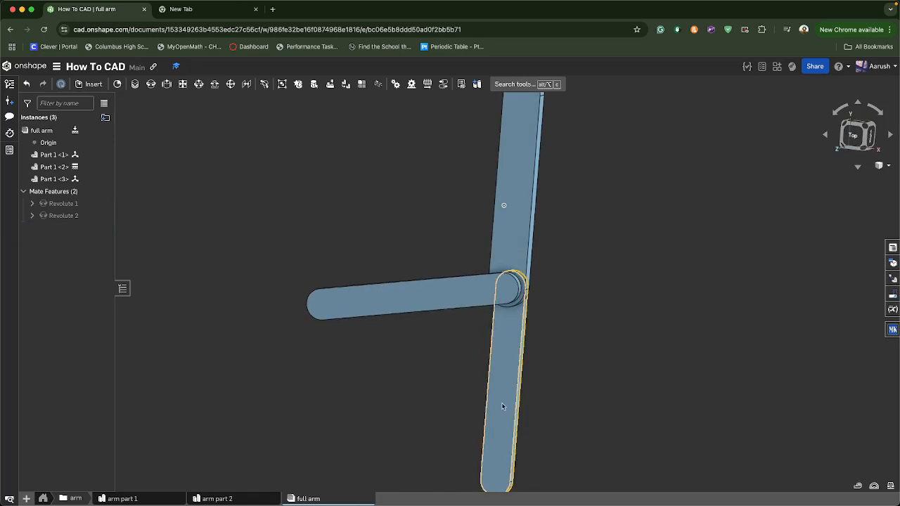
drag(502, 407, 504, 434)
Insert a fourth arm link instance into the full arm assembly and place it beside the chain
click(95, 84)
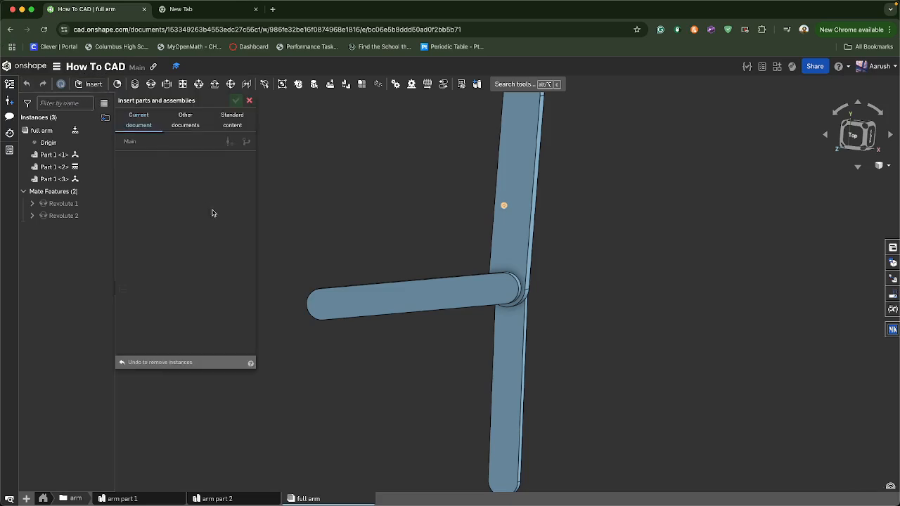
click(179, 234)
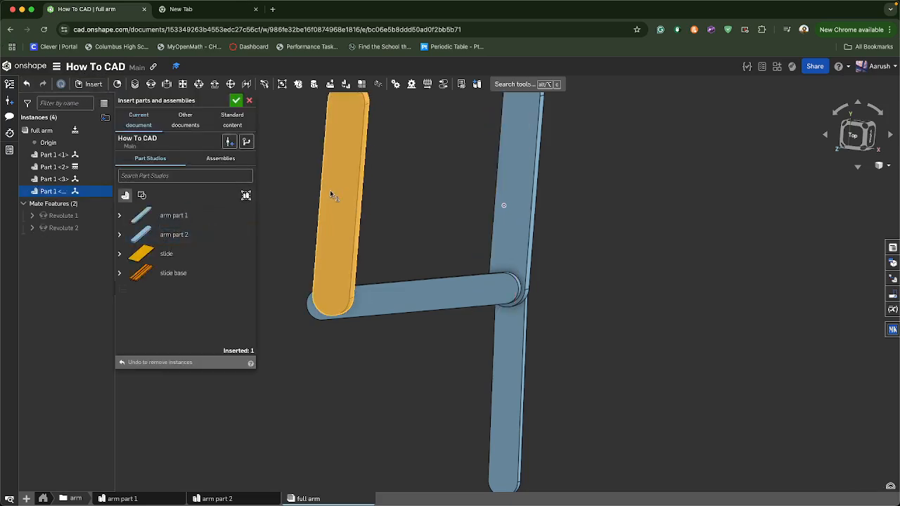
click(396, 186)
click(237, 100)
right_drag(271, 163, 170, 106)
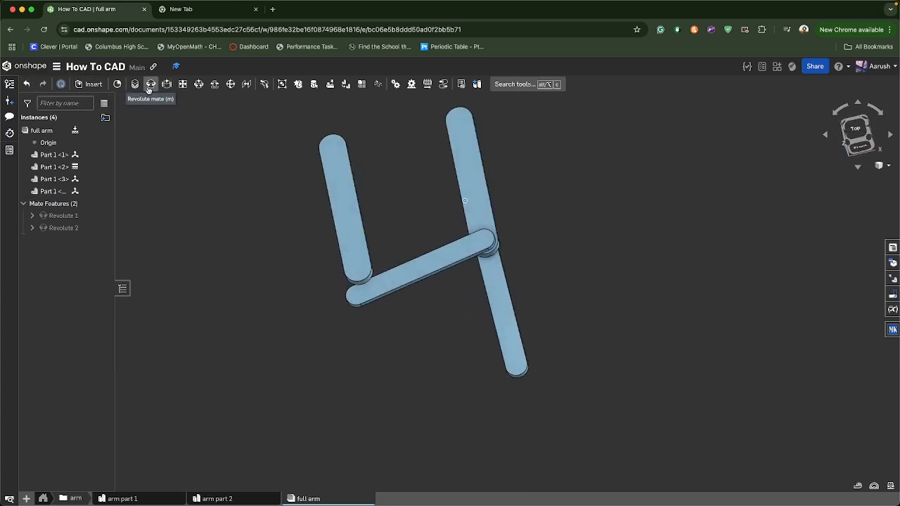
Create a revolute mate joining the new link's end hole connector to the free end of the first link
click(151, 85)
click(332, 148)
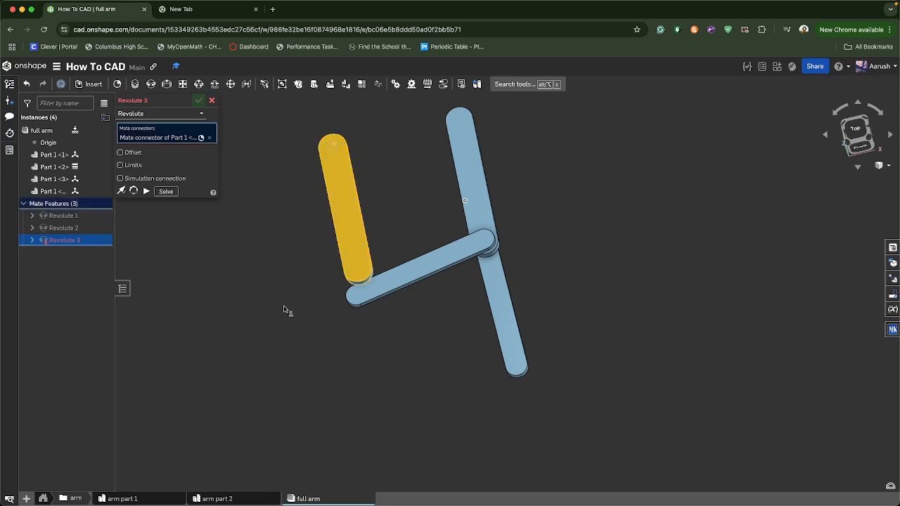
right_drag(285, 311, 291, 246)
click(365, 193)
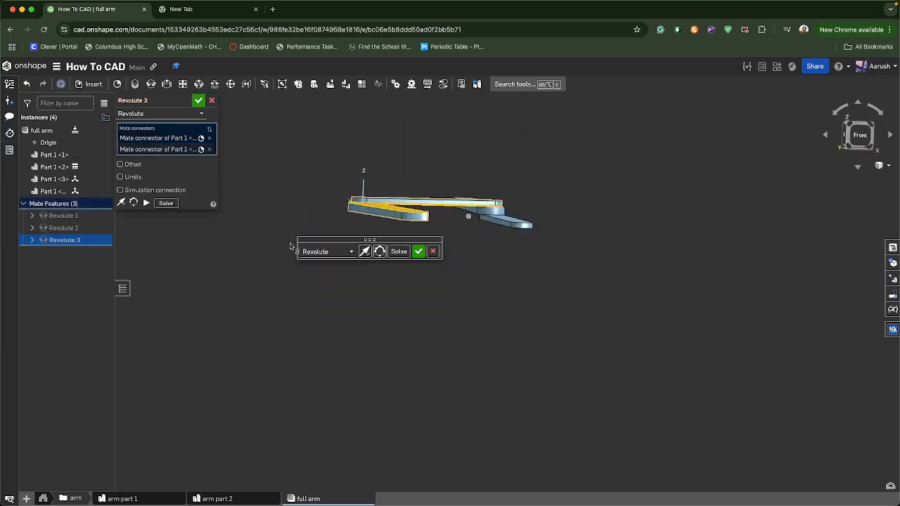
click(419, 251)
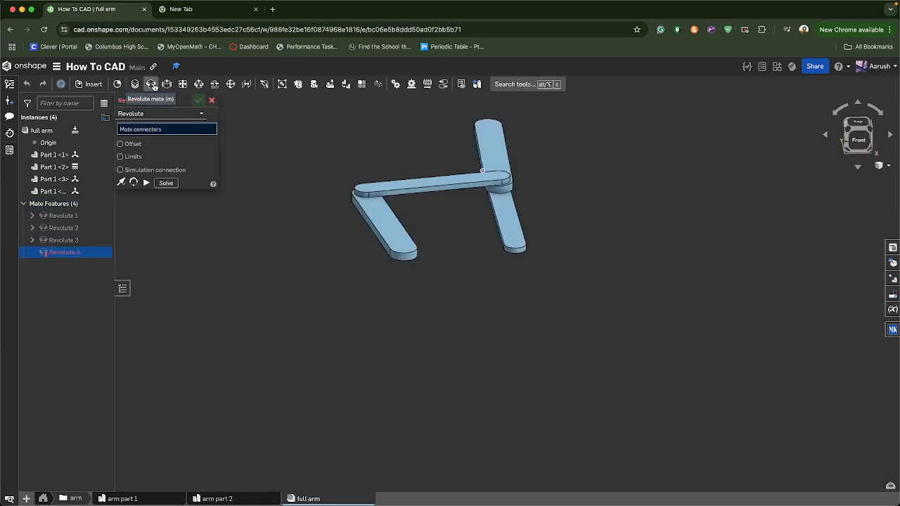
Create a fourth revolute mate connecting the remaining free end hole connectors, solve the assembly, and commit it
right_drag(337, 210, 368, 213)
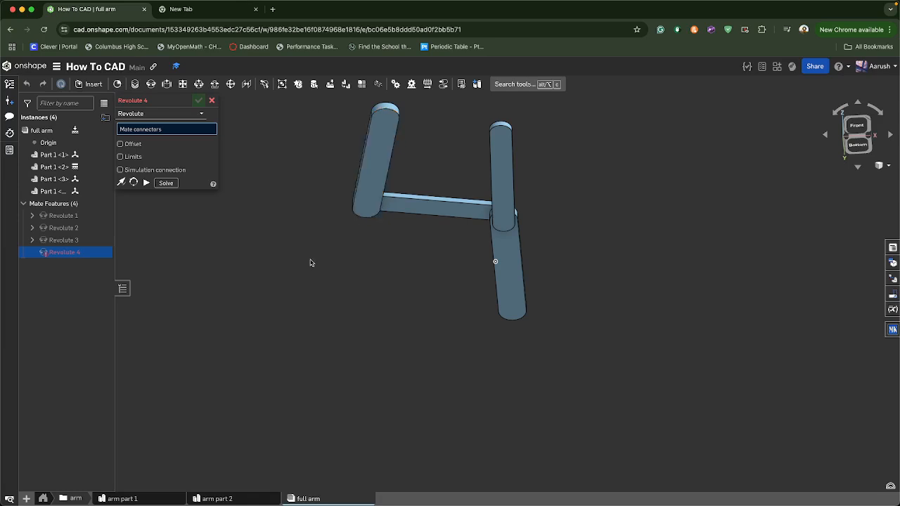
right_drag(310, 260, 339, 301)
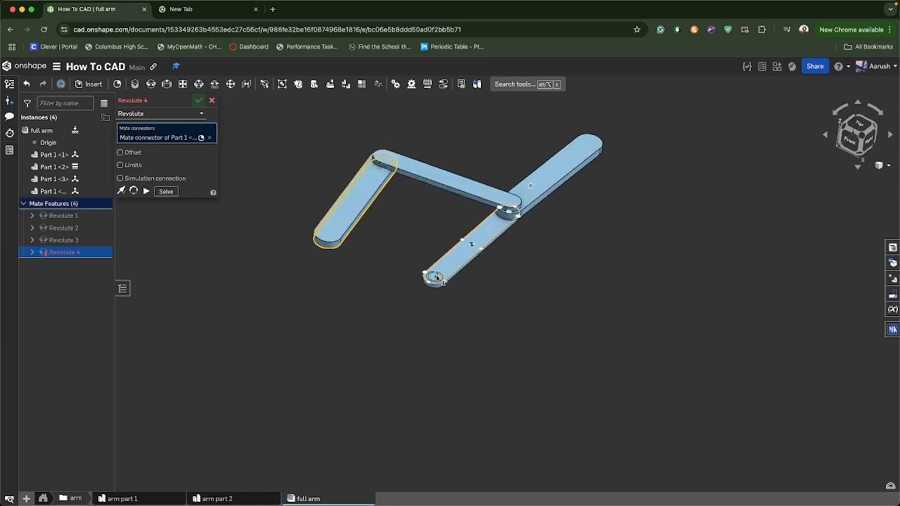
click(436, 278)
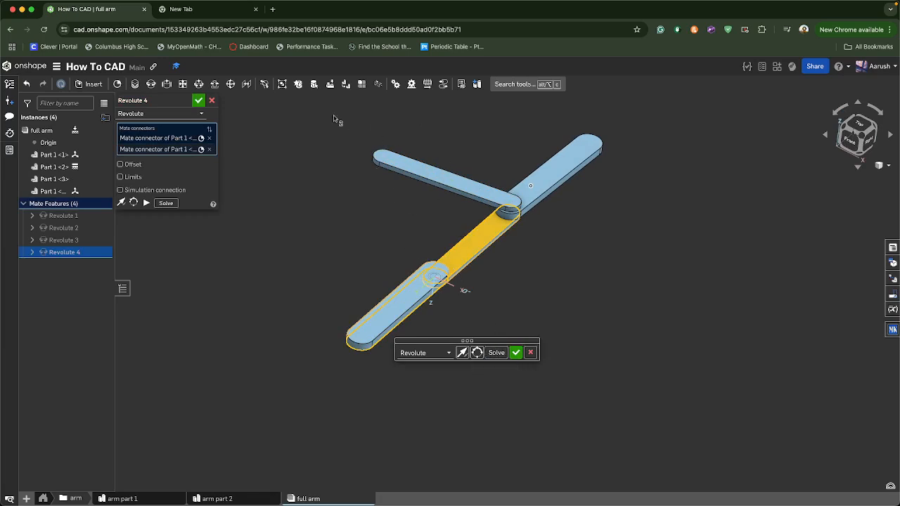
click(495, 353)
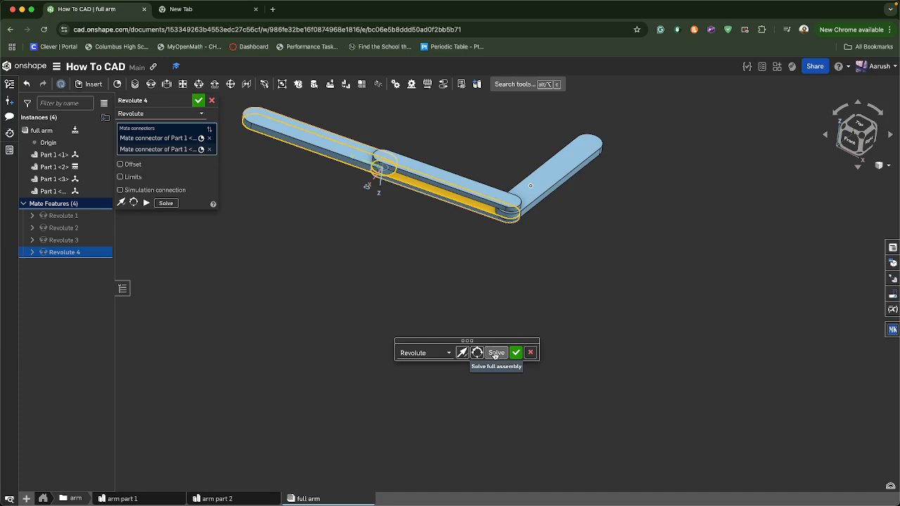
click(517, 355)
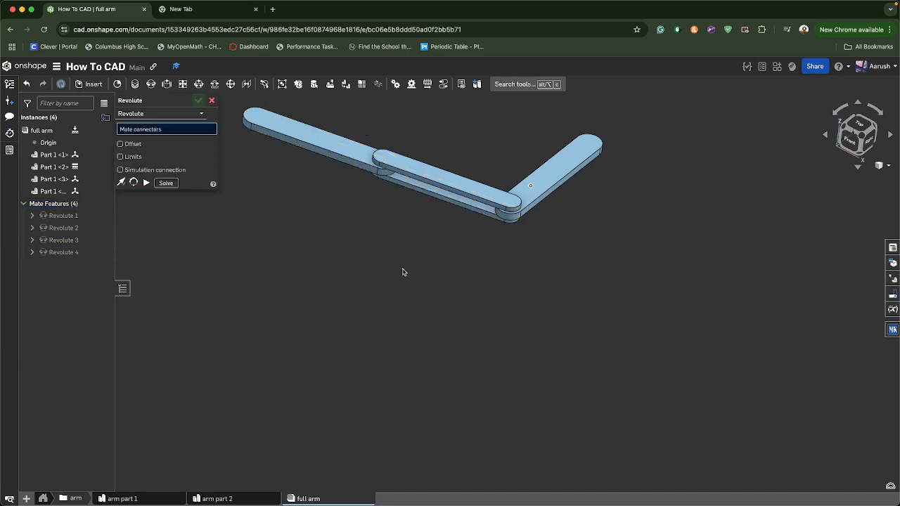
Close the empty mate and drag the four linked arm parts to check how they pivot at each joint
right_drag(404, 272, 398, 270)
click(215, 100)
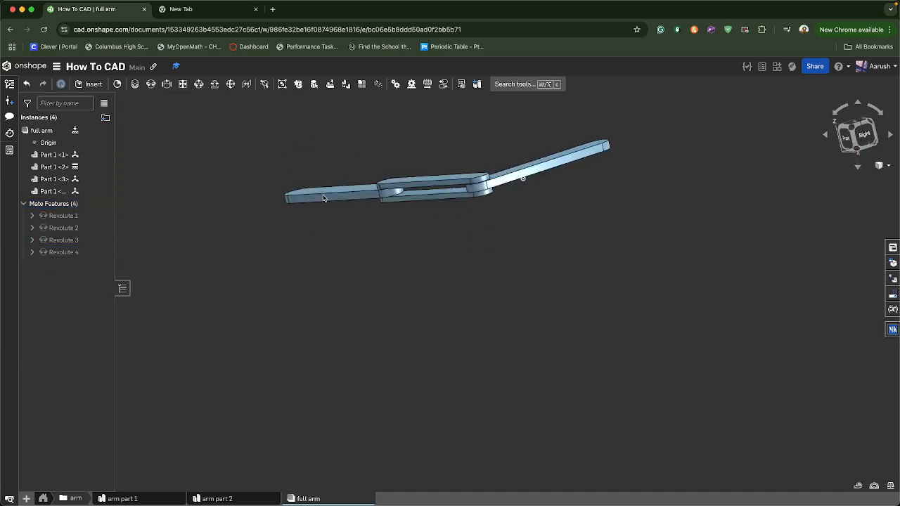
drag(323, 196, 390, 305)
right_drag(390, 304, 373, 344)
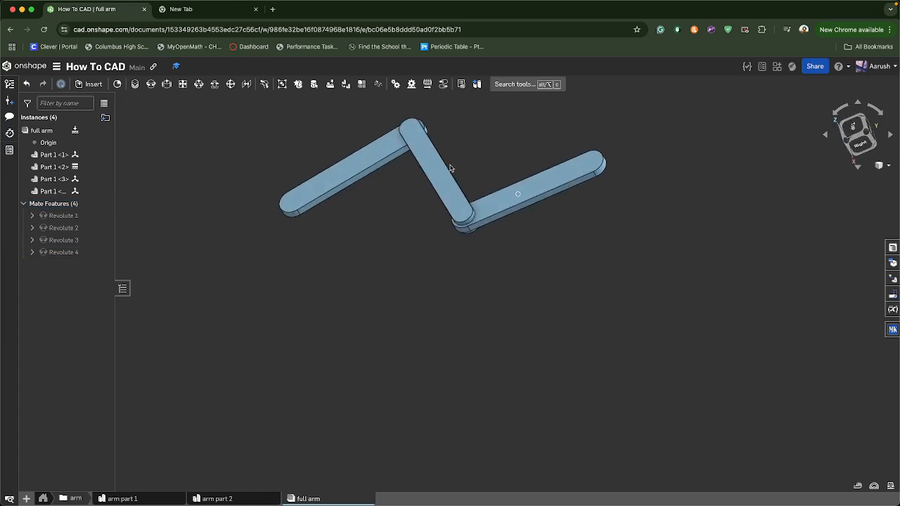
drag(409, 219, 360, 241)
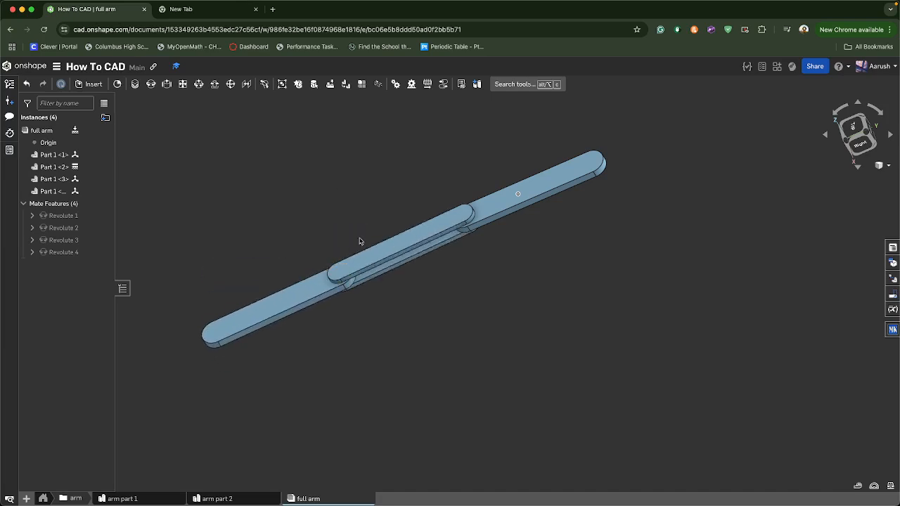
key(shift+4)
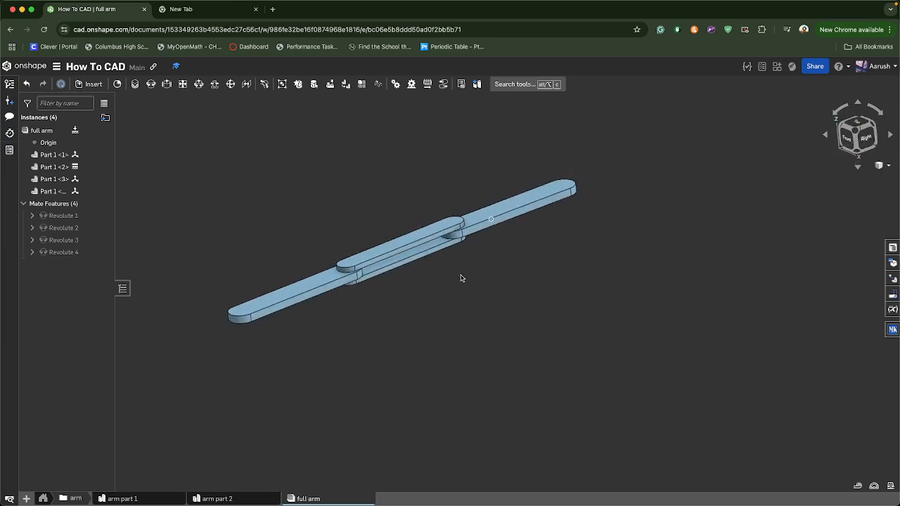
right_drag(423, 260, 419, 308)
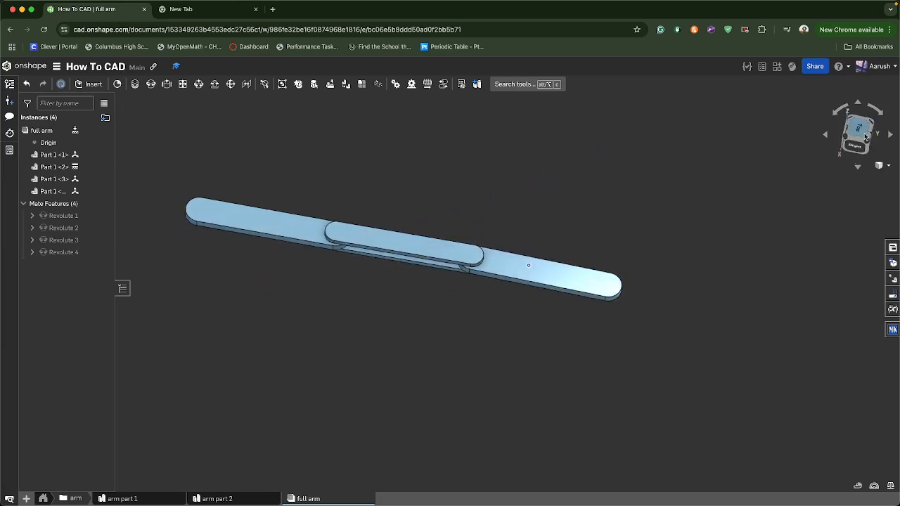
click(865, 137)
scroll(540, 343, up, 3)
mouse_move(541, 345)
right_down()
mouse_move(504, 344)
mouse_move(551, 337)
right_up()
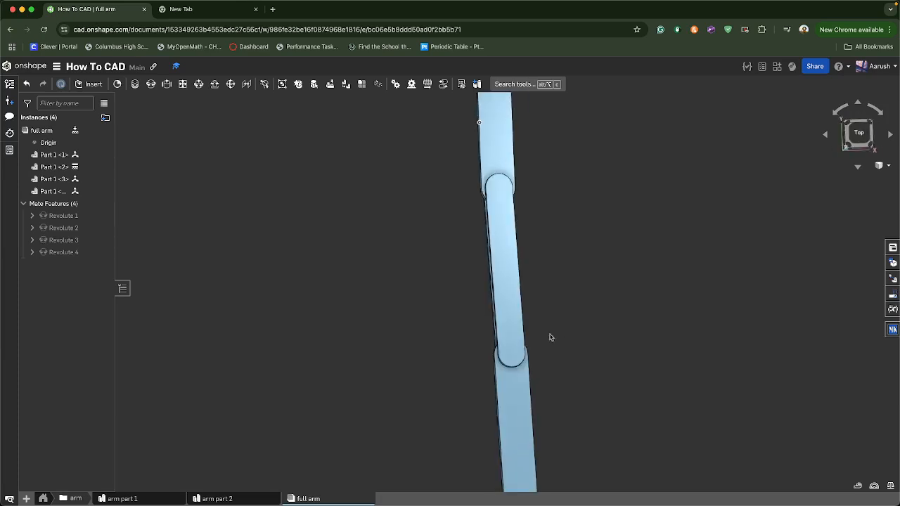
drag(553, 330, 671, 432)
scroll(603, 300, down, 5)
middle_drag(468, 271, 395, 299)
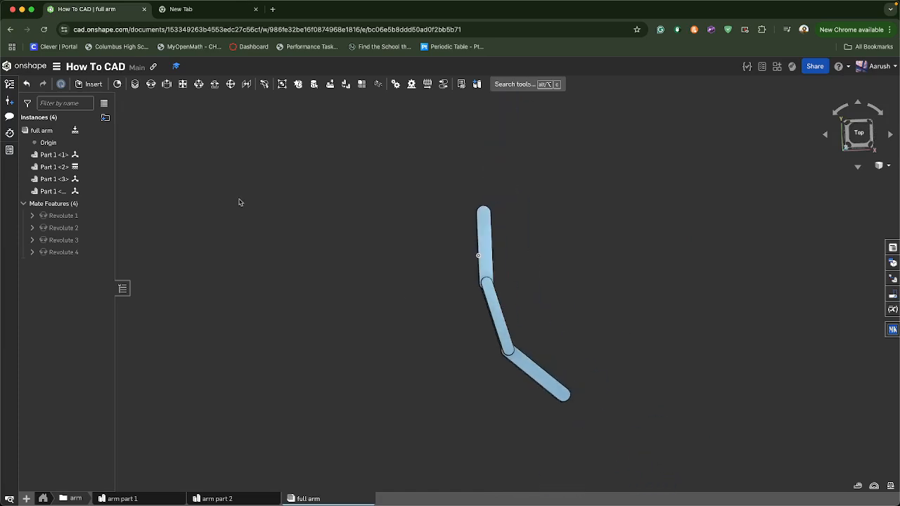
Open the Final Project document and examine the robot's arm assembly, moving the arm to inspect its joints
click(21, 66)
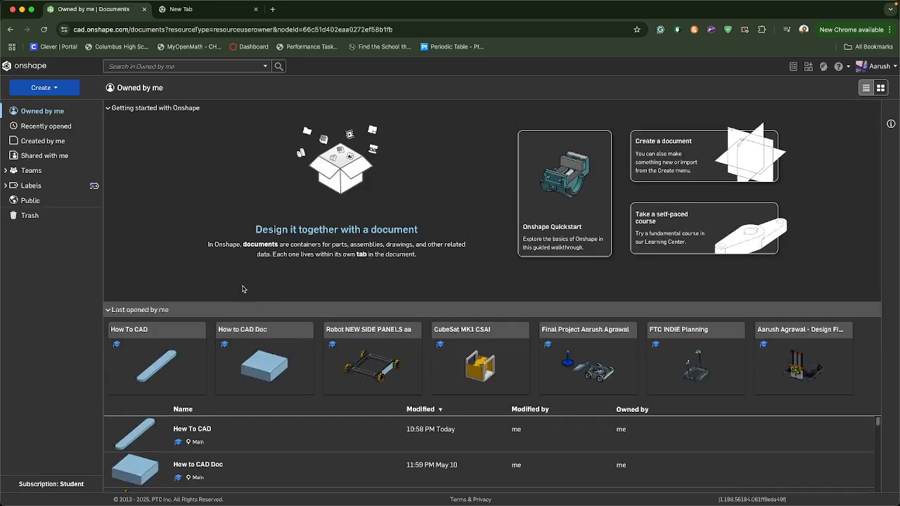
click(569, 332)
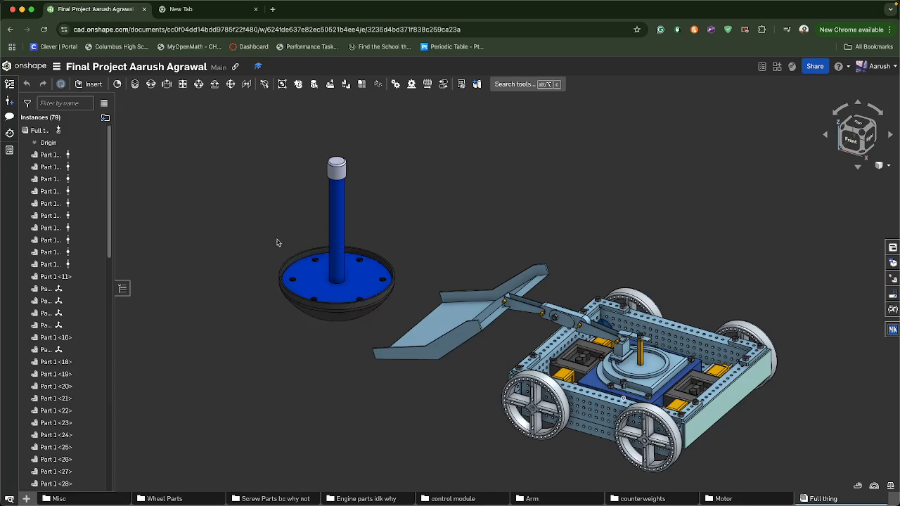
scroll(488, 376, up, 6)
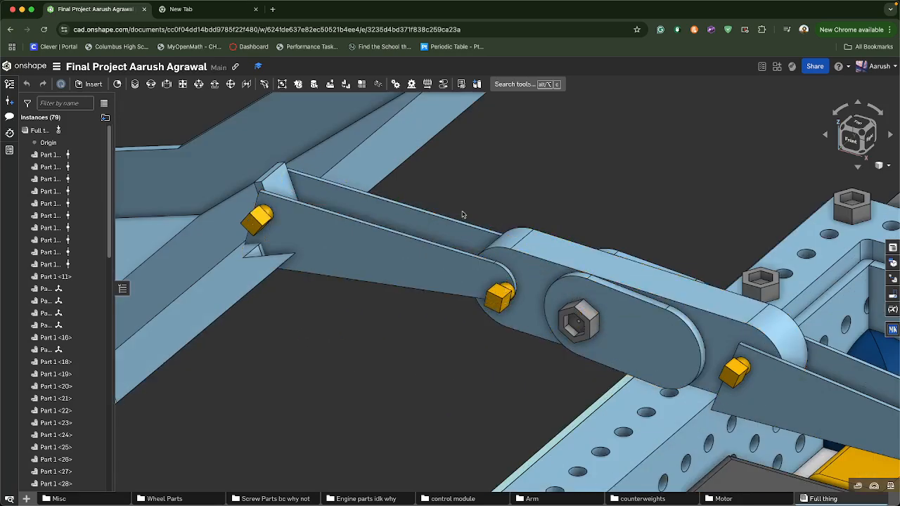
scroll(360, 278, down, 3)
scroll(490, 292, down, 2)
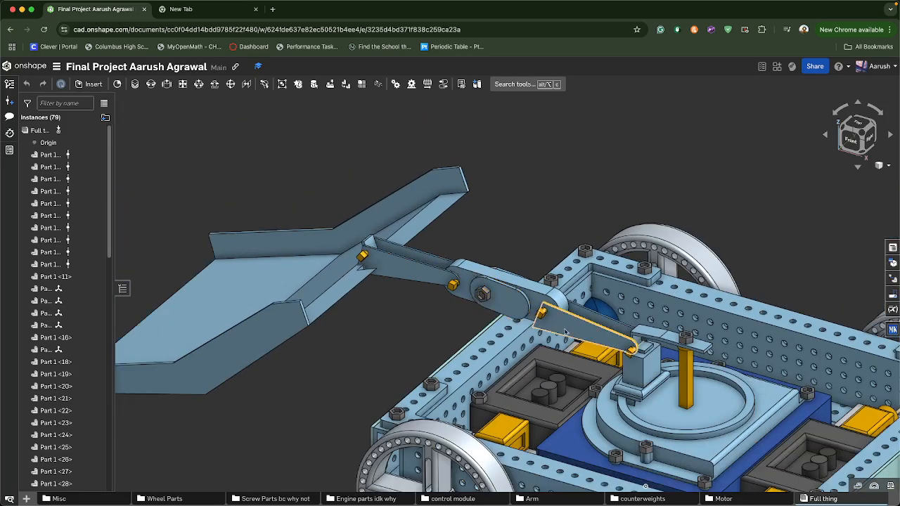
drag(569, 328, 543, 316)
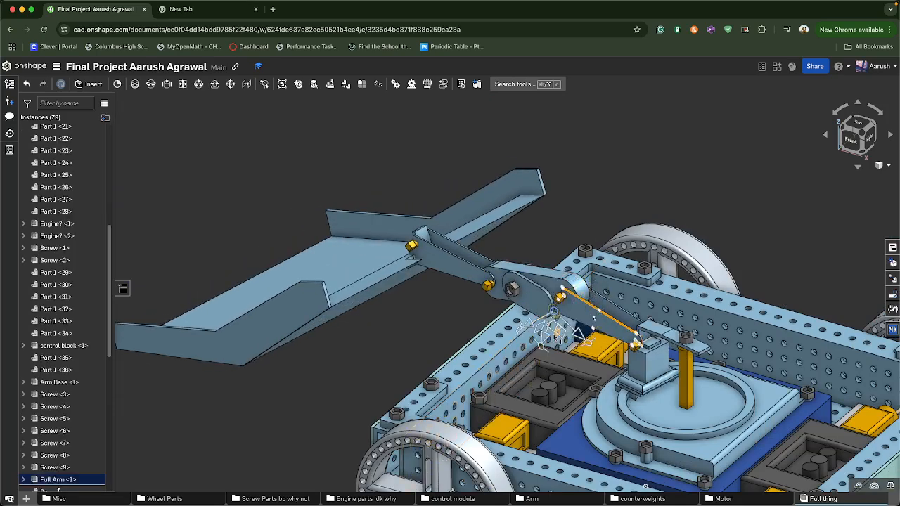
click(431, 329)
right_drag(431, 329, 455, 336)
scroll(455, 337, down, 3)
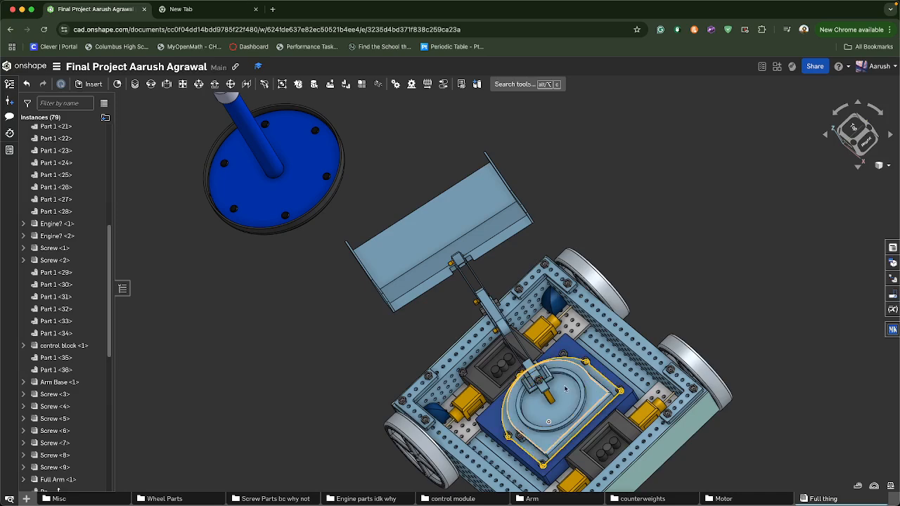
drag(562, 374, 533, 366)
right_drag(562, 356, 609, 323)
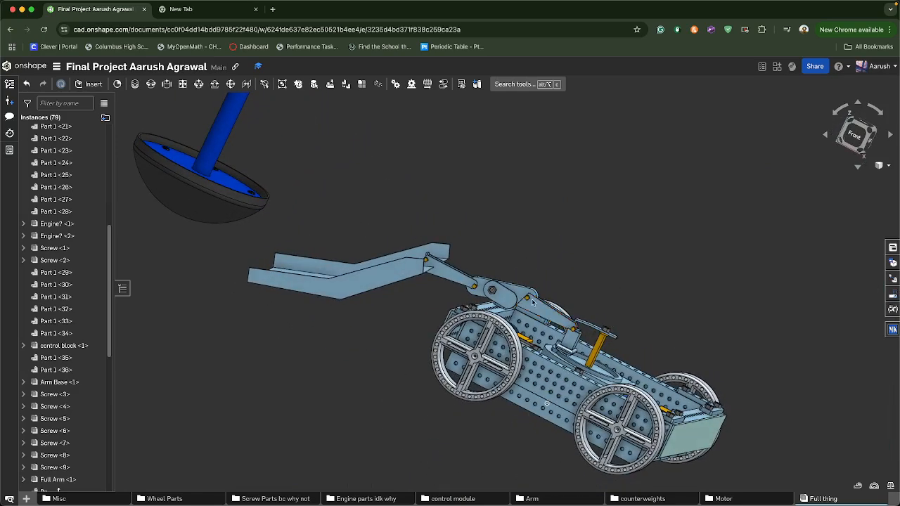
drag(533, 302, 534, 284)
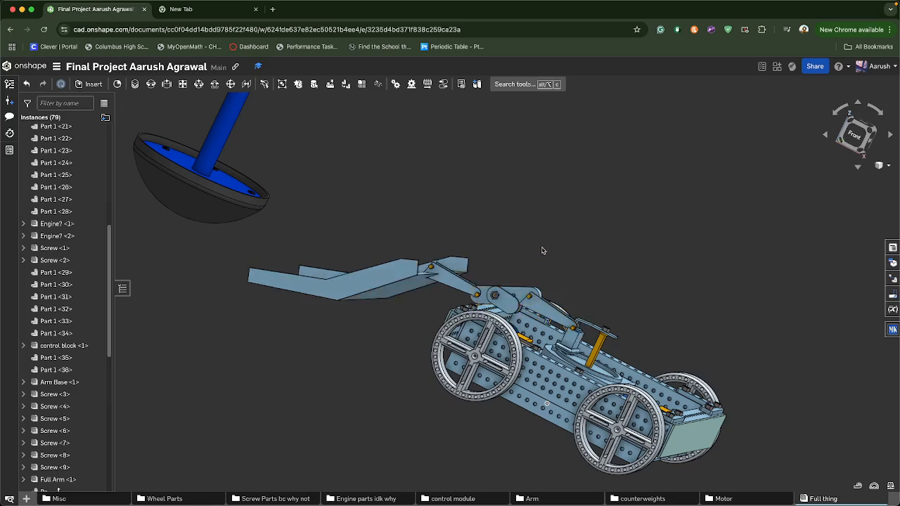
scroll(542, 251, up, 5)
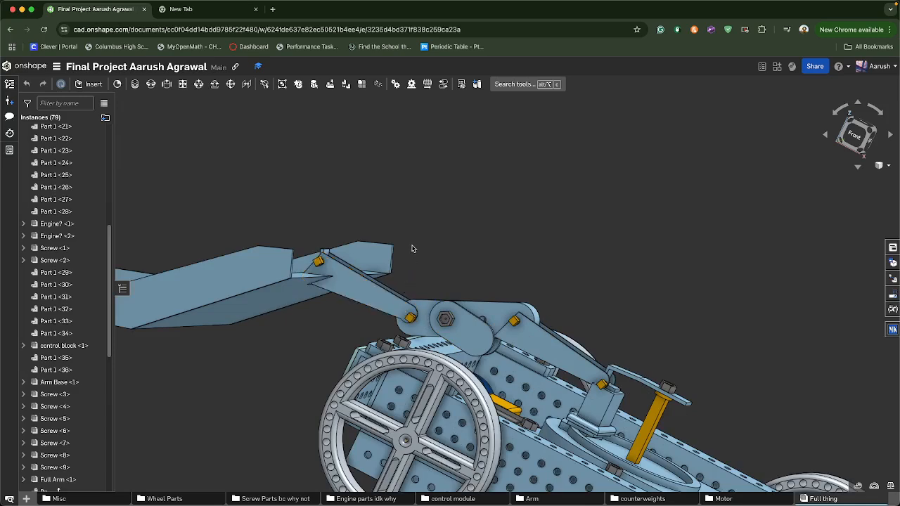
drag(412, 248, 713, 277)
right_drag(713, 277, 729, 297)
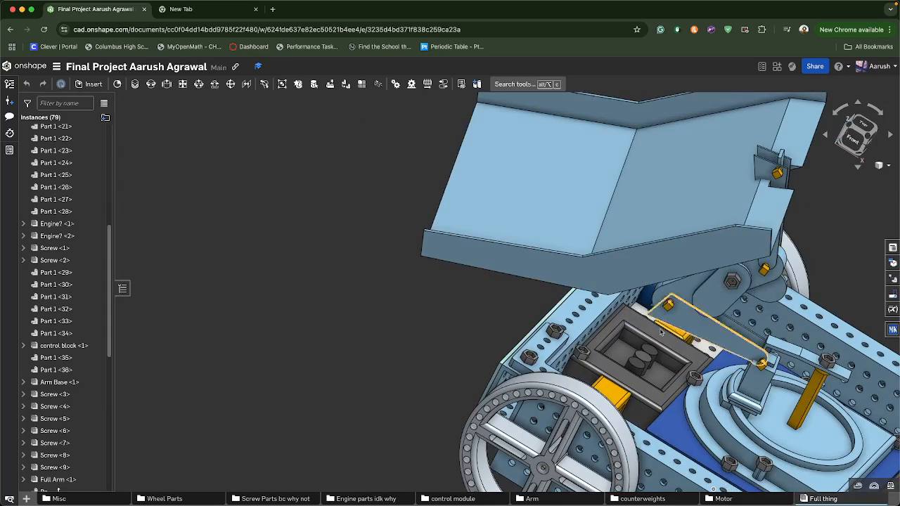
key(f)
right_drag(629, 314, 501, 440)
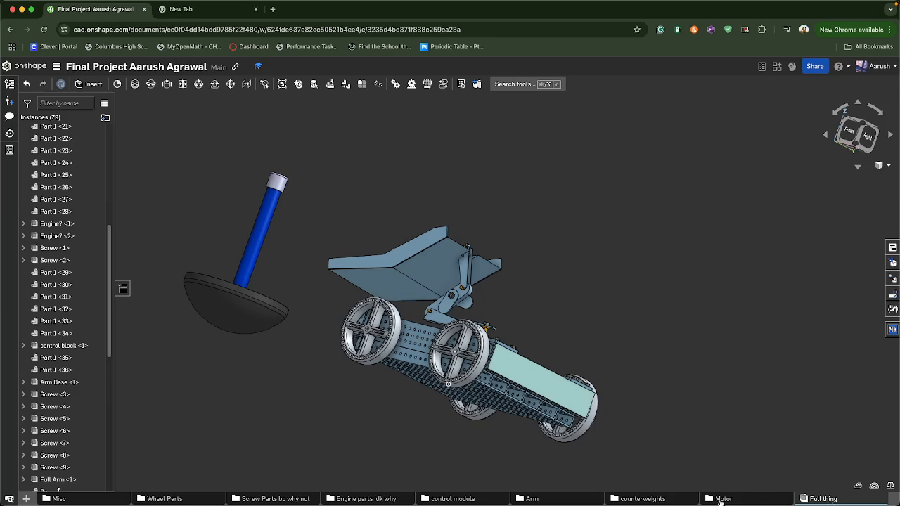
Browse the Final Project document's tab folders, opening the Wheel part studio to examine it
click(79, 500)
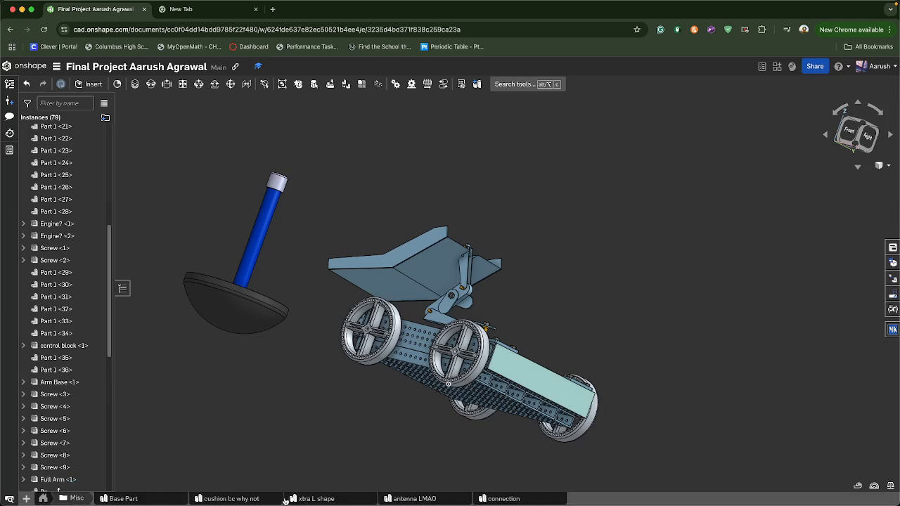
click(43, 499)
click(163, 499)
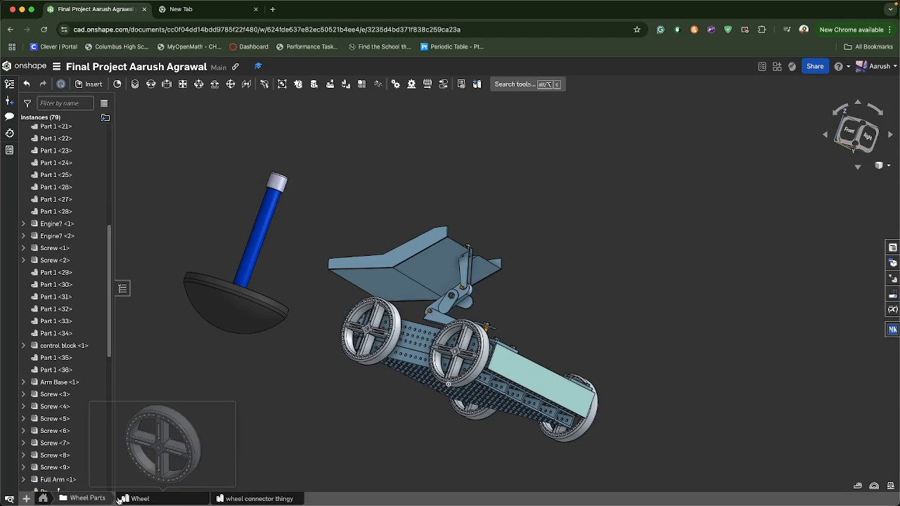
click(161, 498)
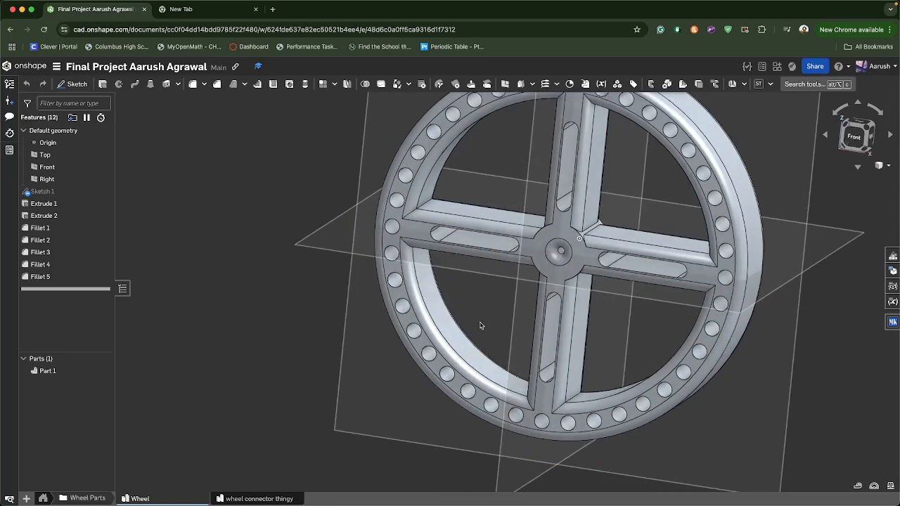
right_drag(480, 325, 446, 334)
click(44, 499)
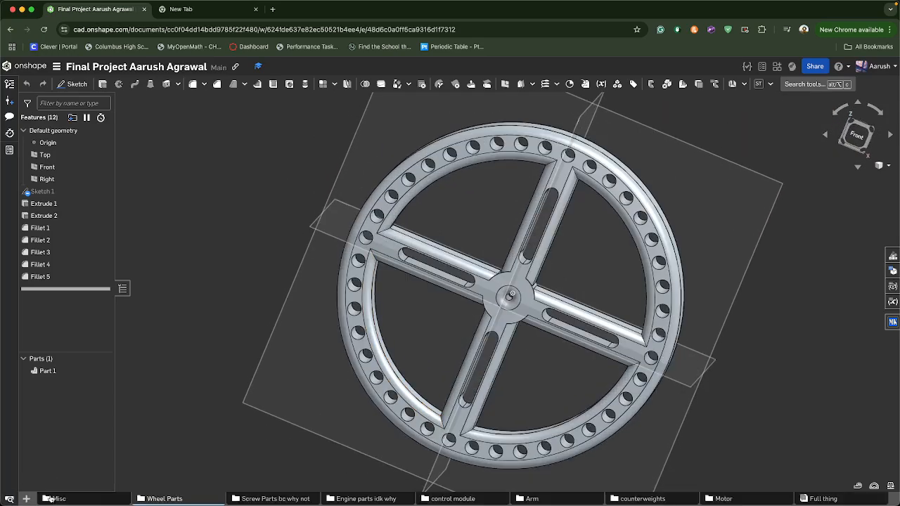
click(236, 499)
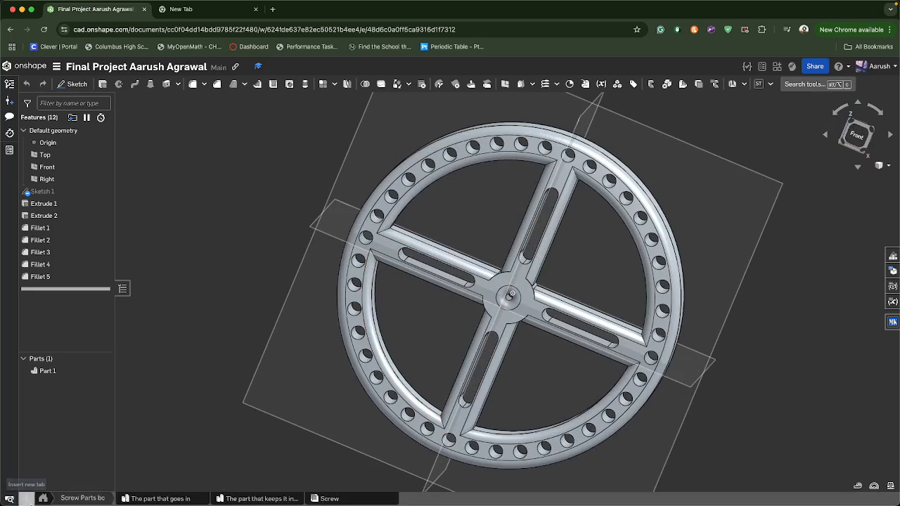
click(44, 499)
click(352, 502)
scroll(290, 435, down, 3)
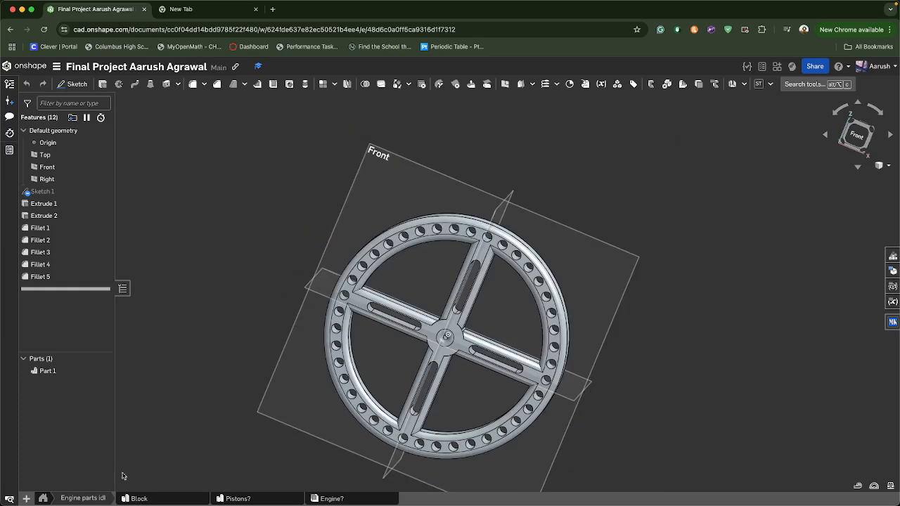
click(44, 499)
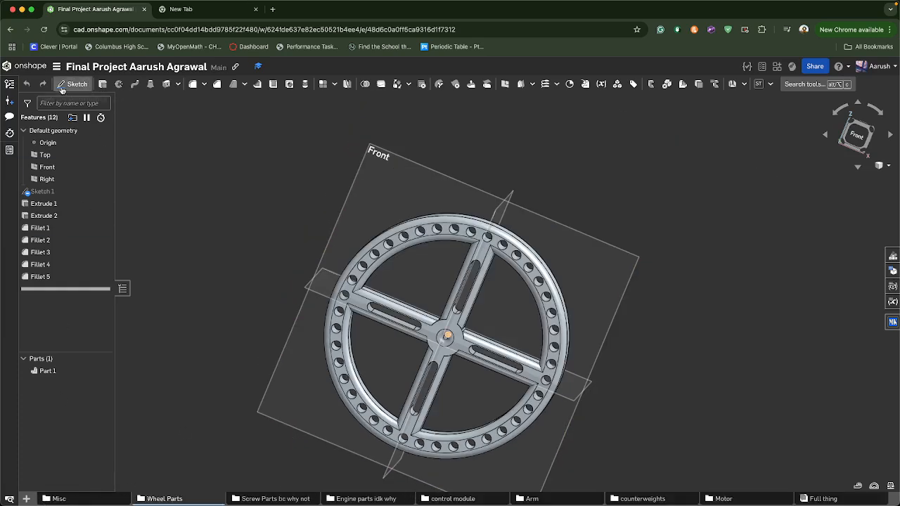
Return to the How To CAD document's full arm assembly and open the MKCad Inserter parts library
click(27, 66)
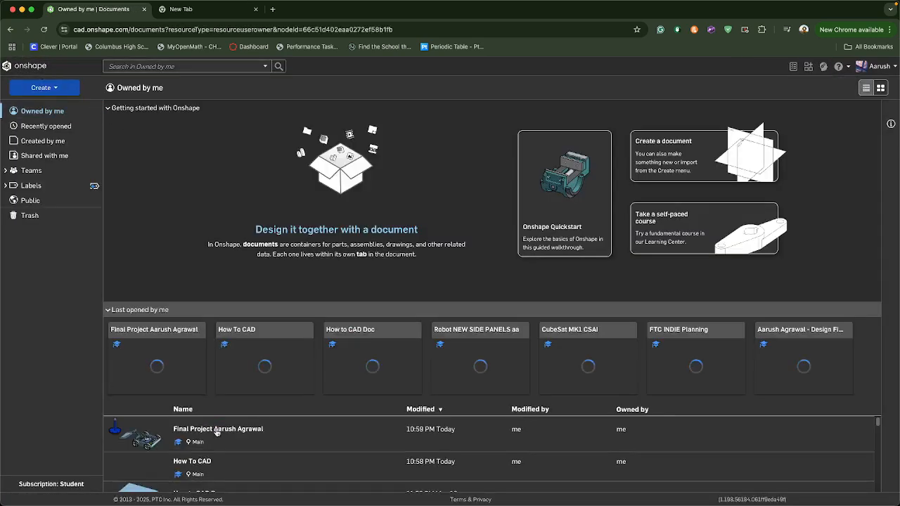
click(195, 456)
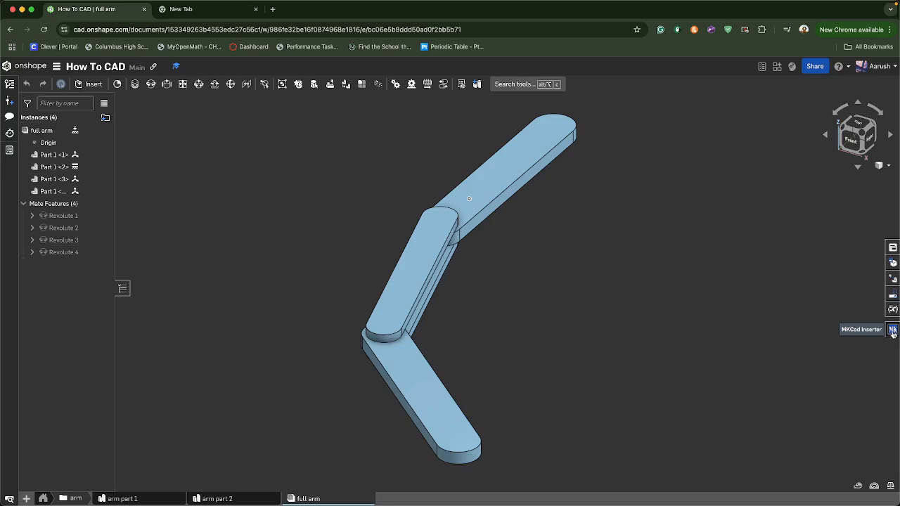
click(892, 330)
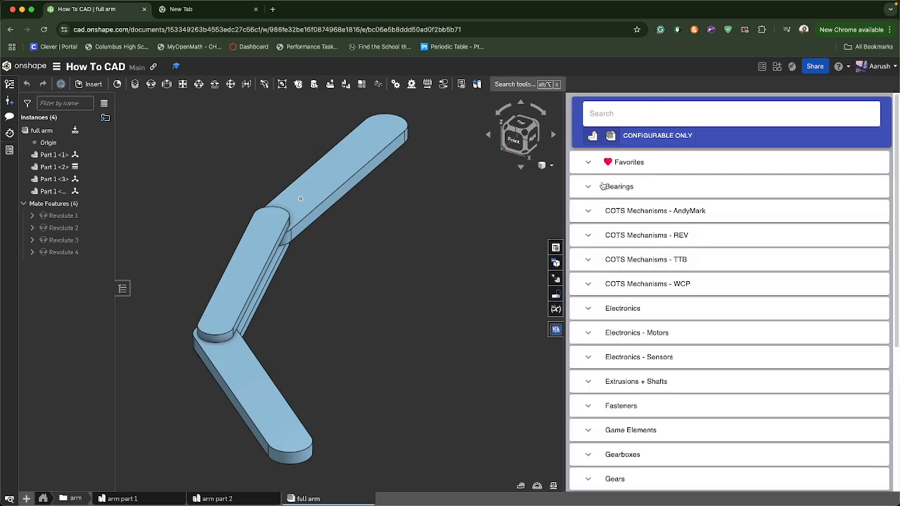
Browse the Bearings and Favorites categories of the MKCad Inserter library and close the library
click(602, 186)
scroll(666, 344, down, 5)
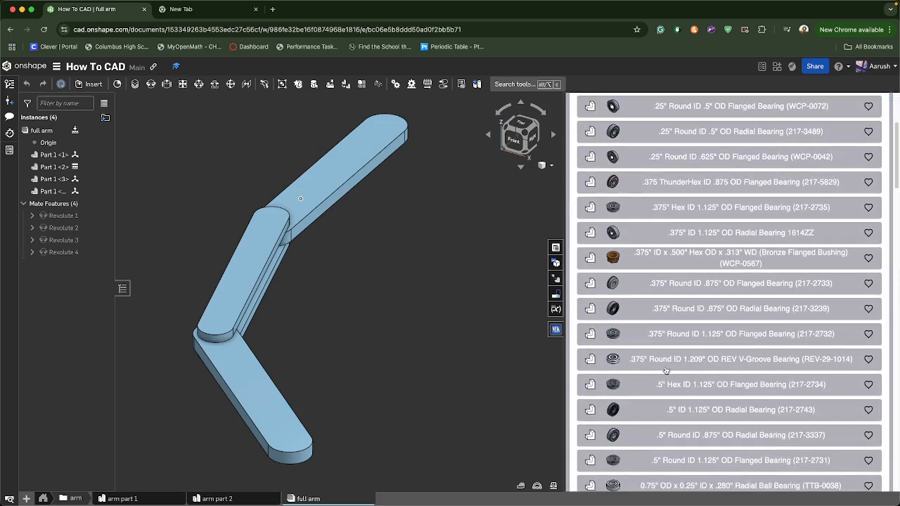
scroll(665, 370, up, 10)
click(587, 186)
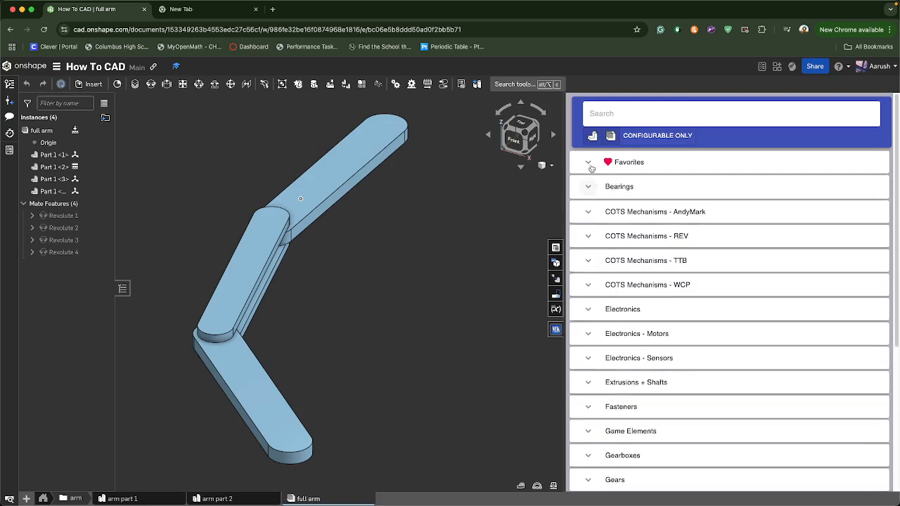
click(589, 164)
click(587, 163)
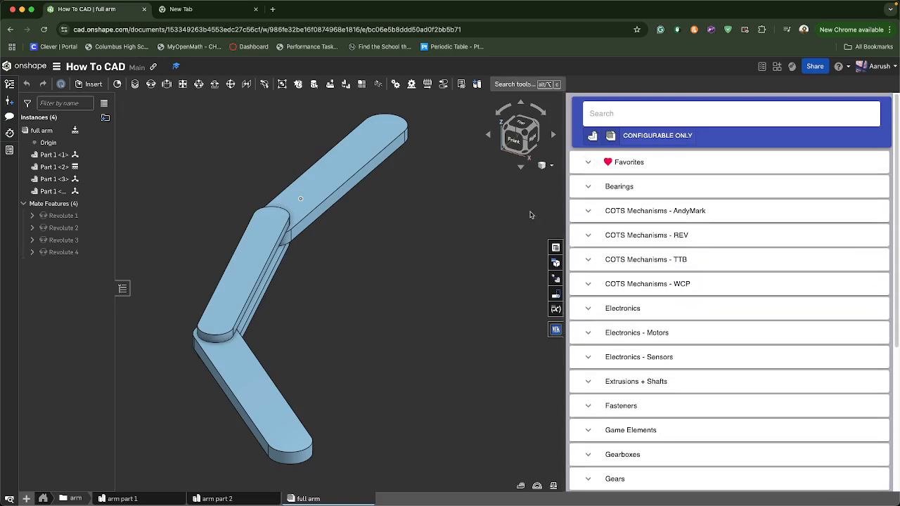
click(556, 329)
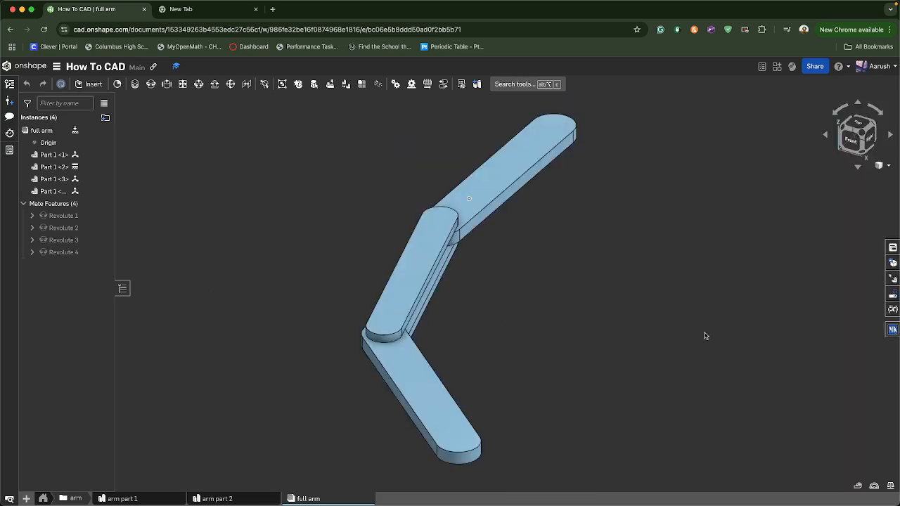